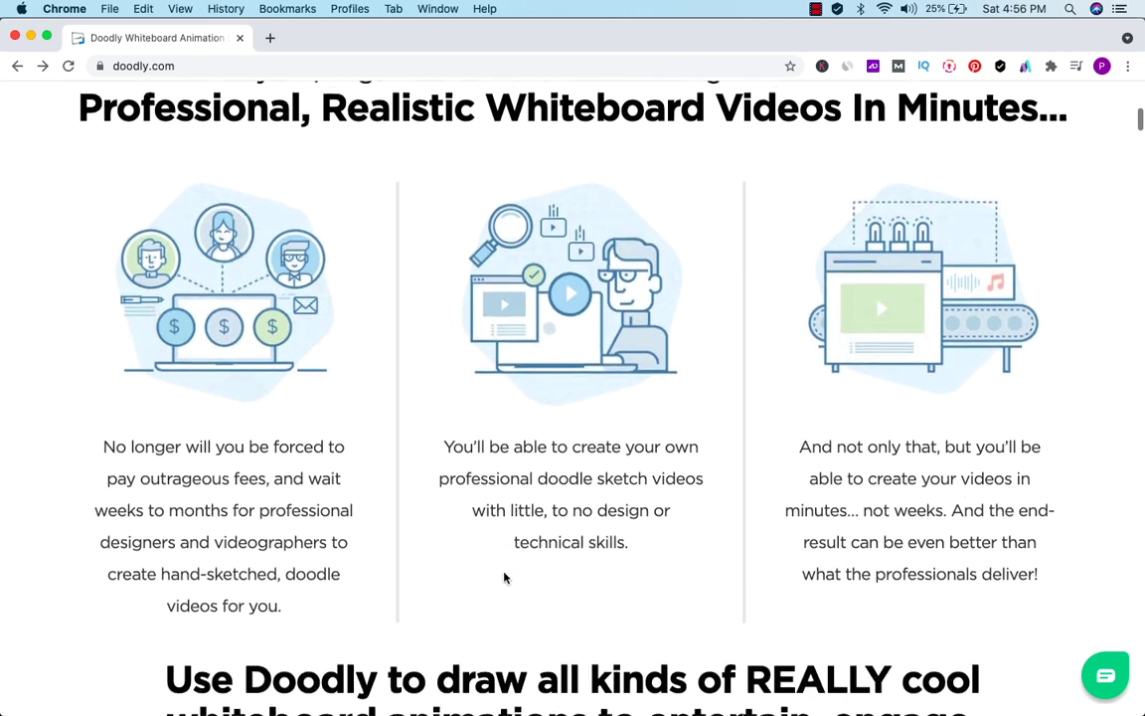
Step: Preview the Strategic Vision and cherry blossom sample videos on the Doodly homepage, pausing each after a few seconds
scroll(504, 574, "down", 3)
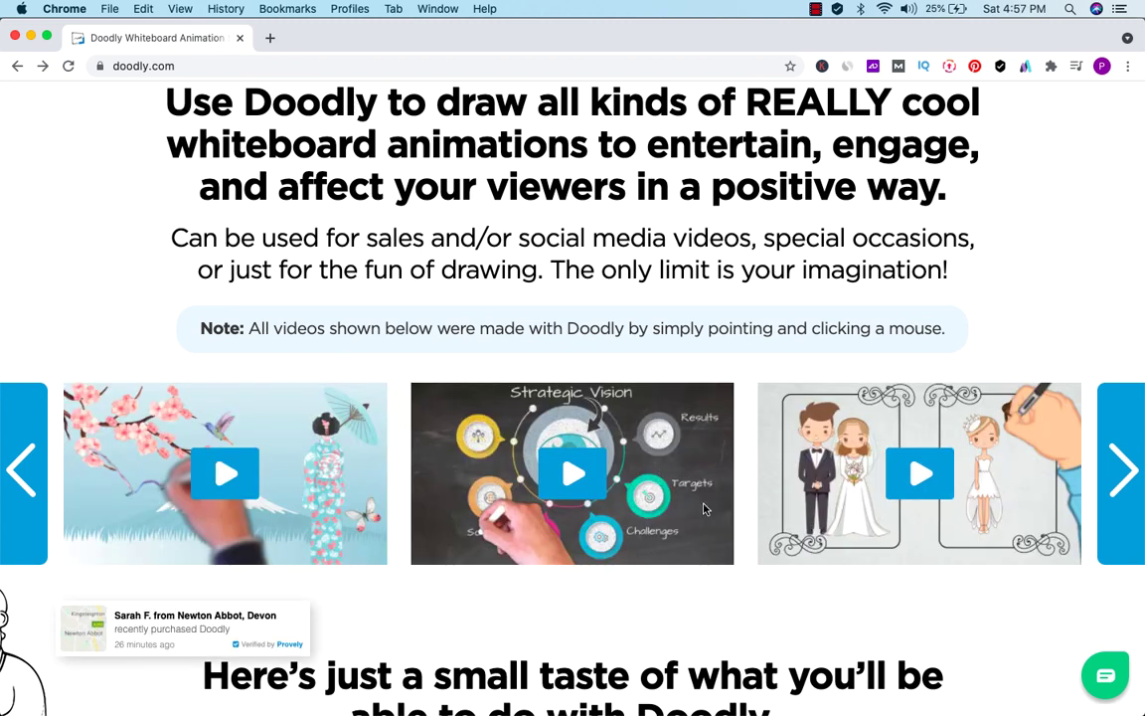
left_click(587, 485)
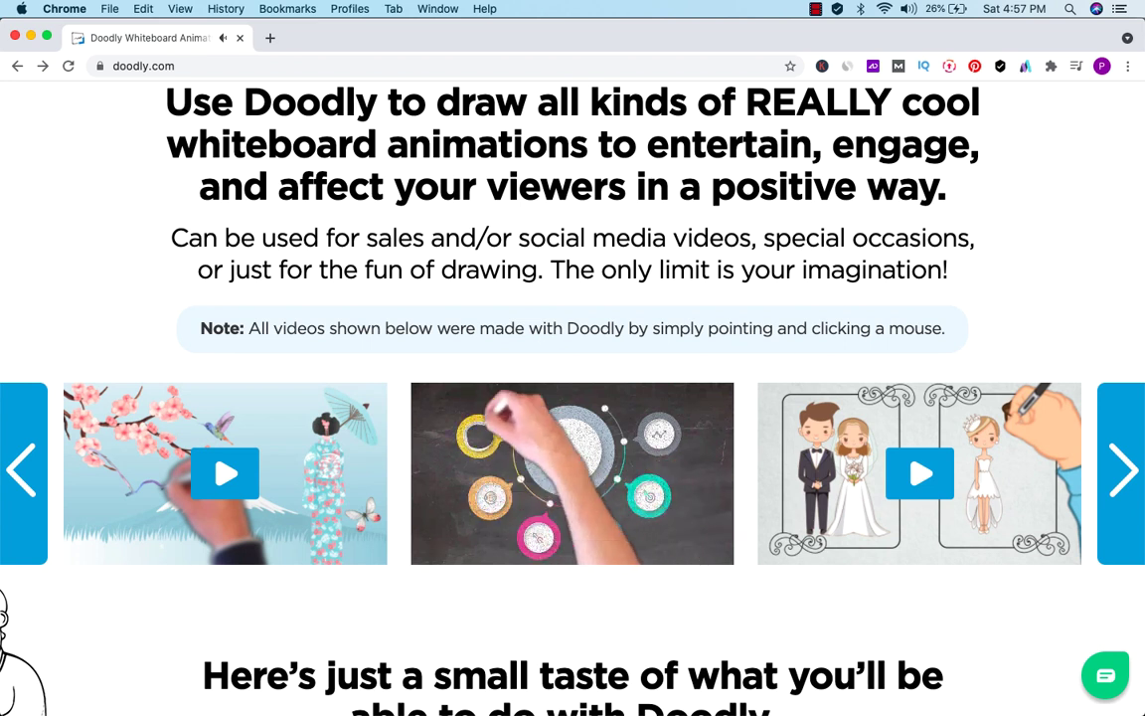
mouse_move(499, 524)
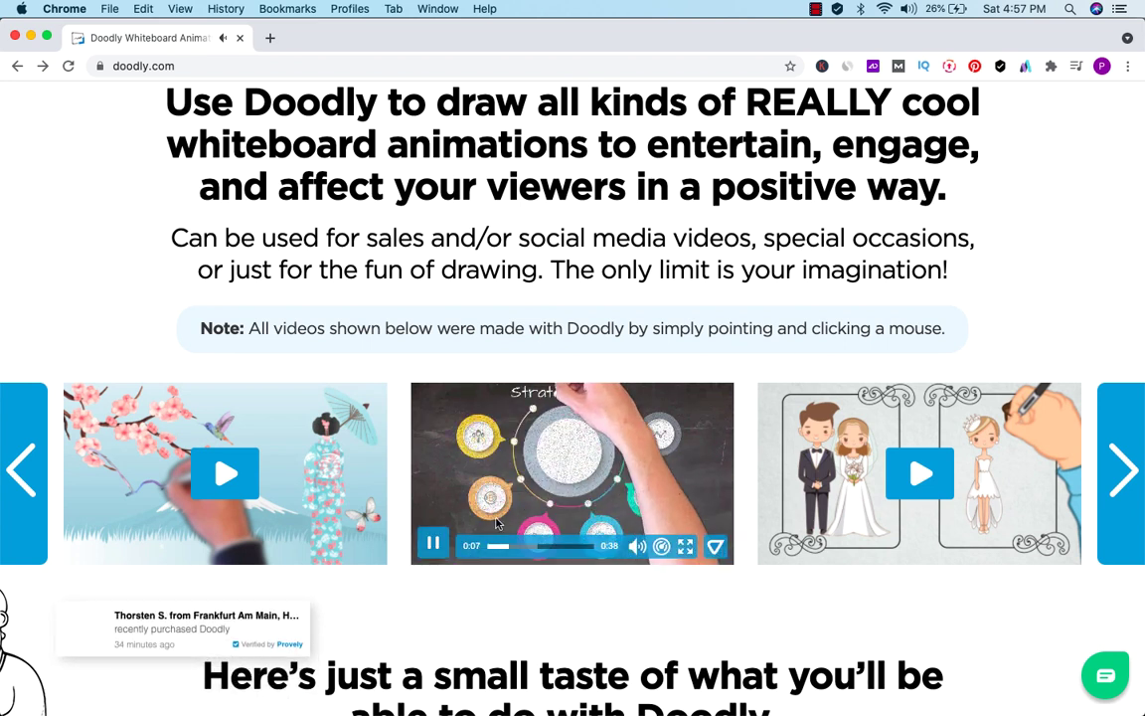
left_click(434, 546)
scroll(398, 517, "down", 1)
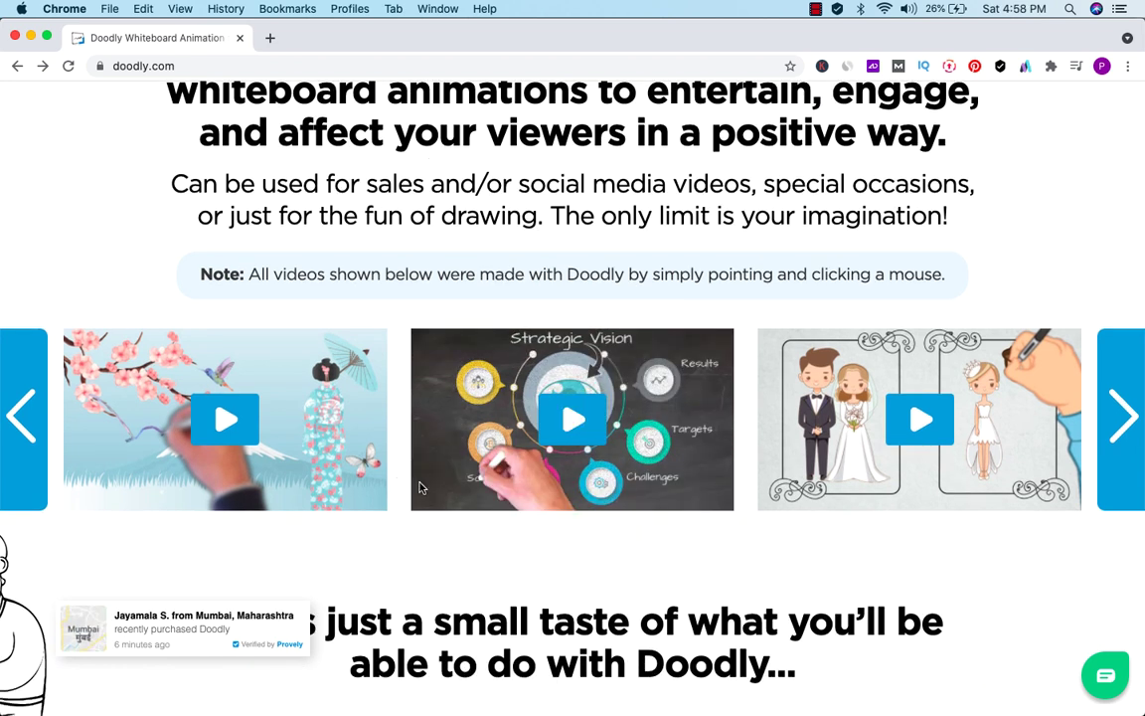
left_click(226, 434)
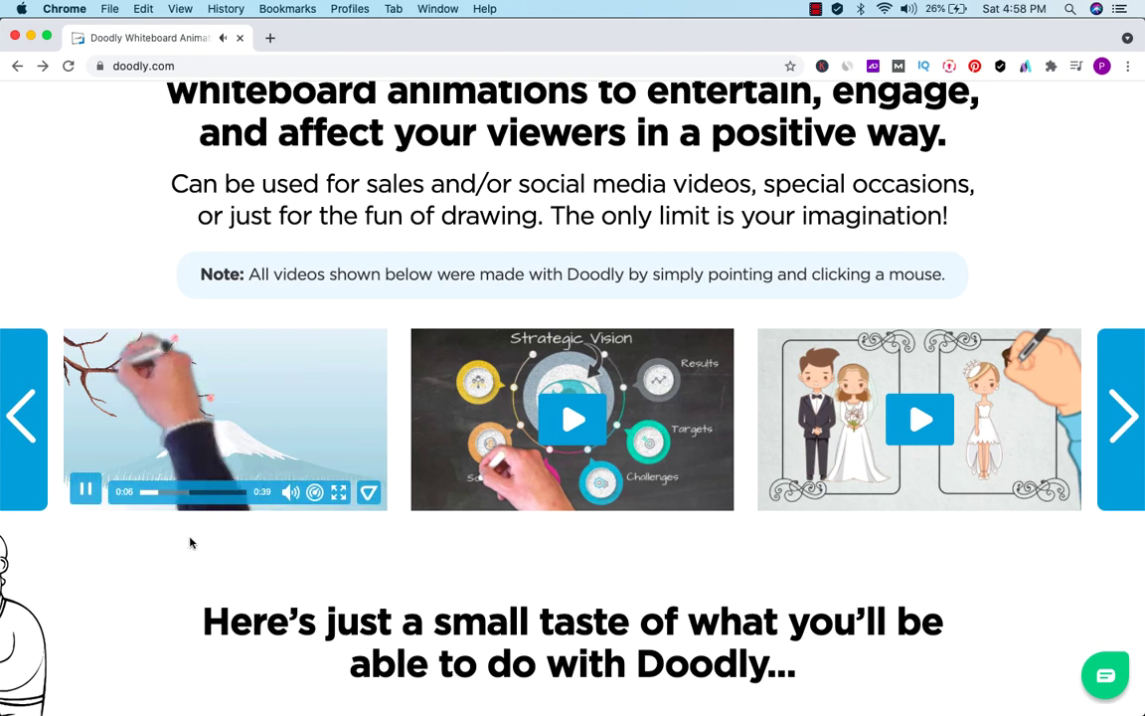
left_click(86, 491)
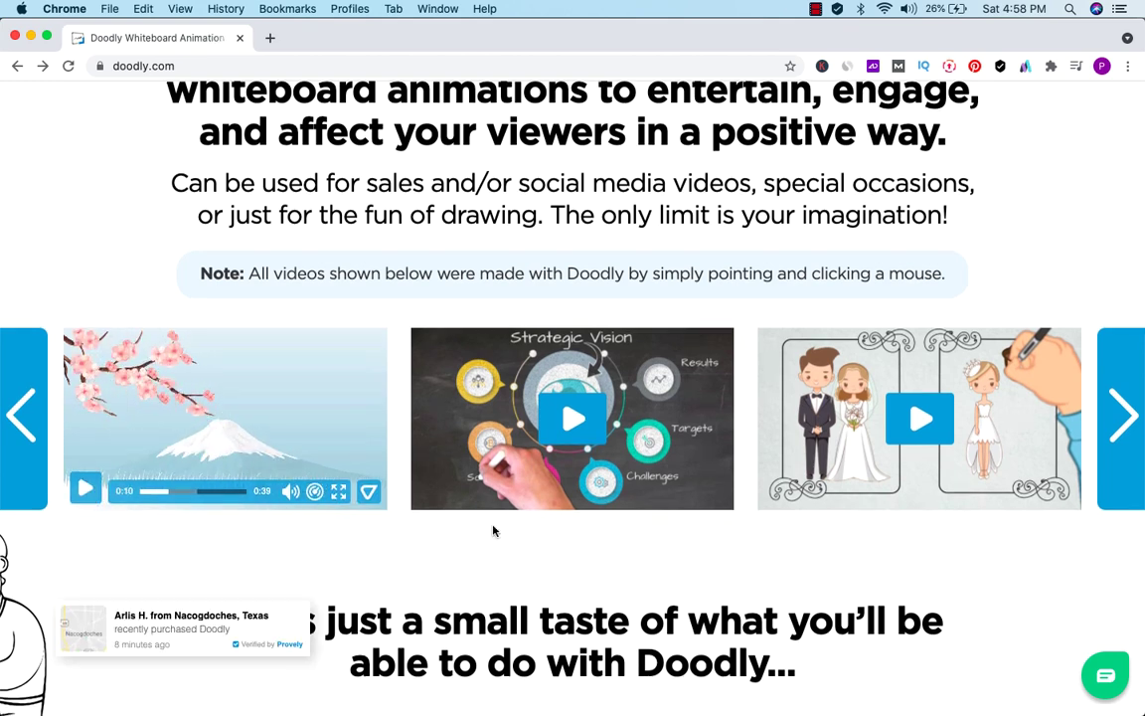
Step: Read through the homepage feature sections, from whiteboard styles and Smart Draw to MP4 export, free updates and the refund guarantee
scroll(493, 531, "down", 10)
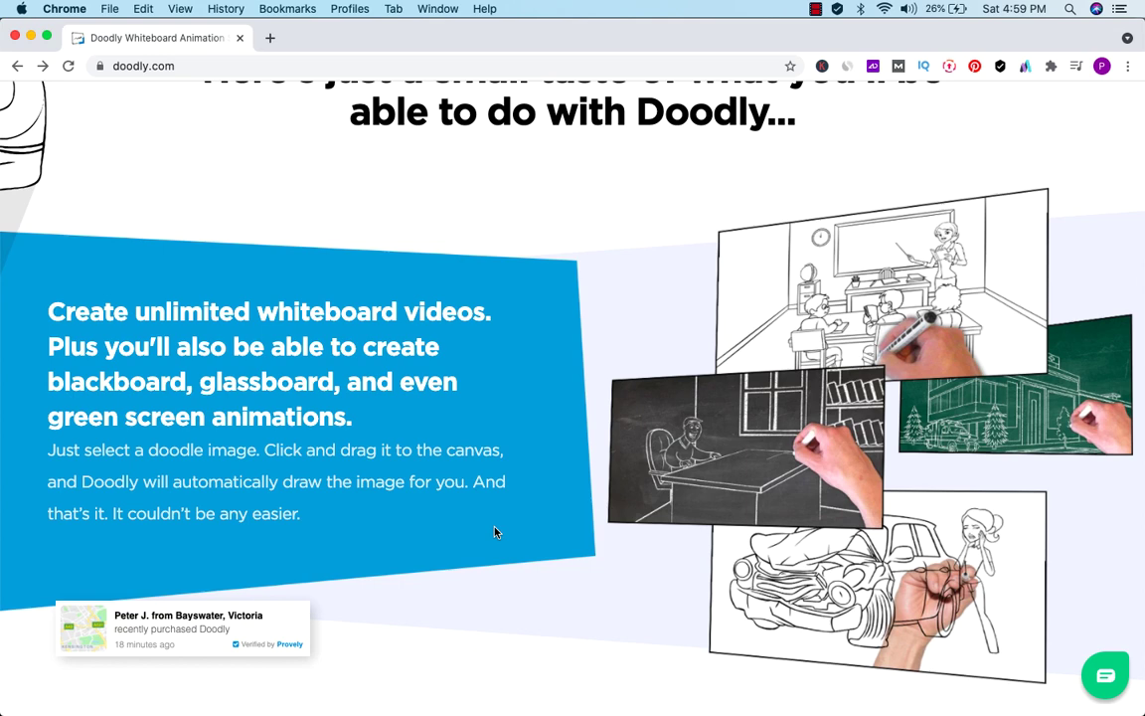
scroll(585, 582, "down", 6)
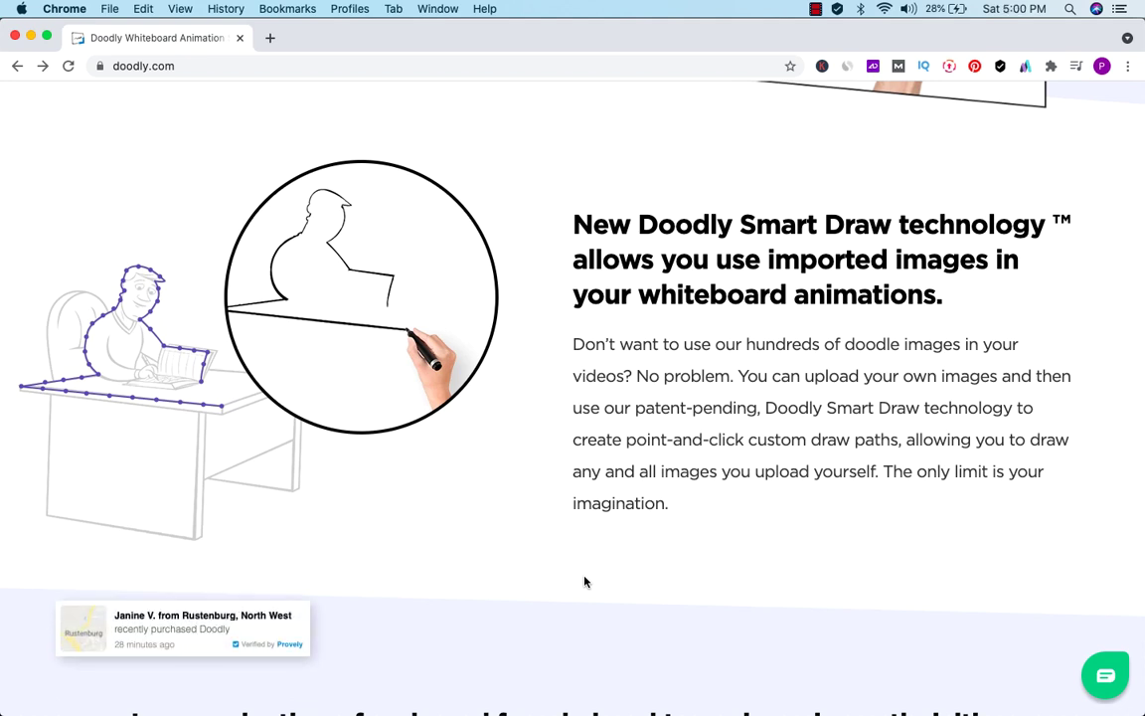
scroll(585, 582, "down", 6)
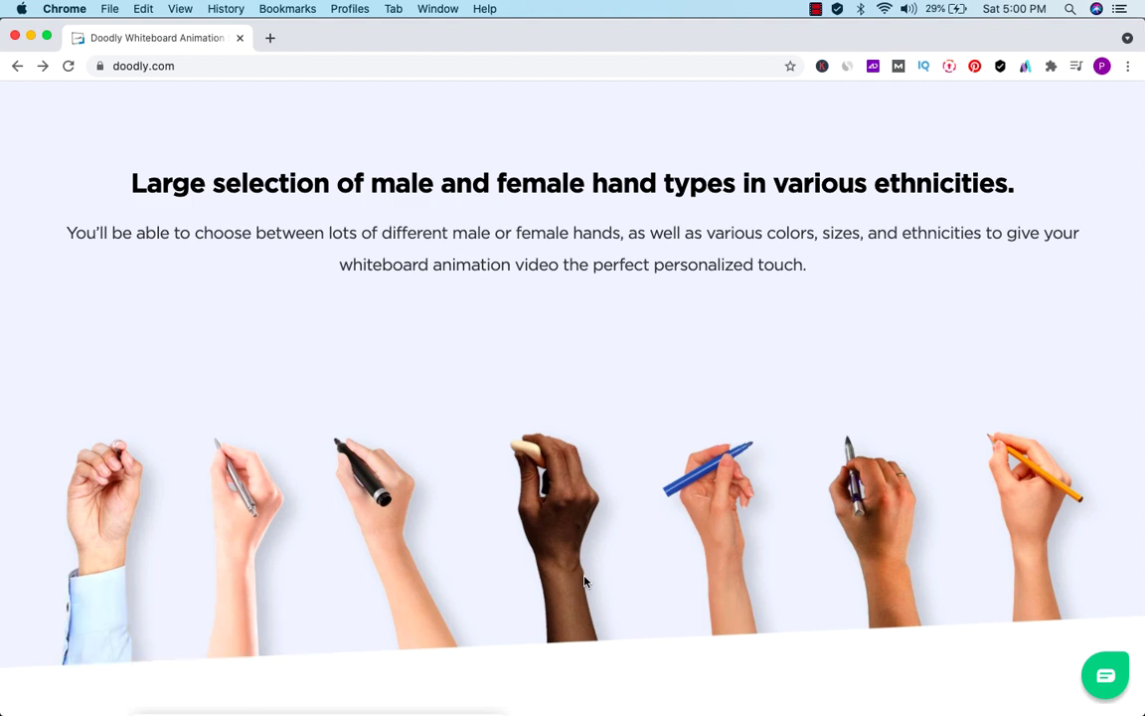
scroll(584, 581, "down", 10)
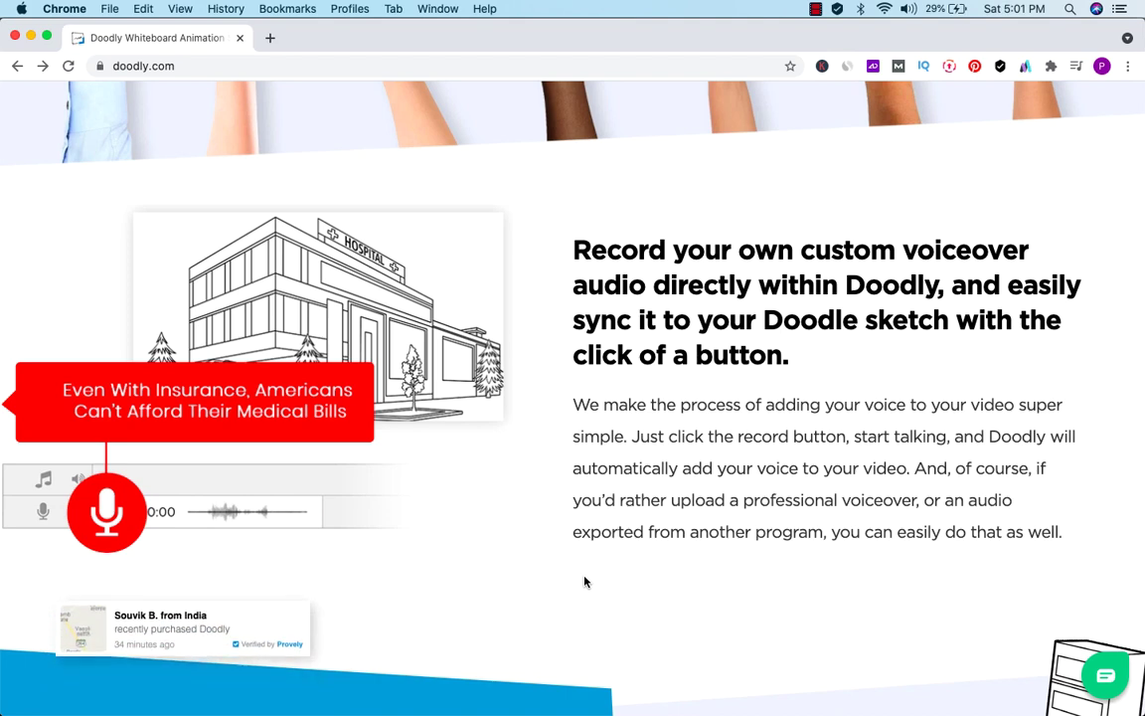
scroll(585, 582, "down", 10)
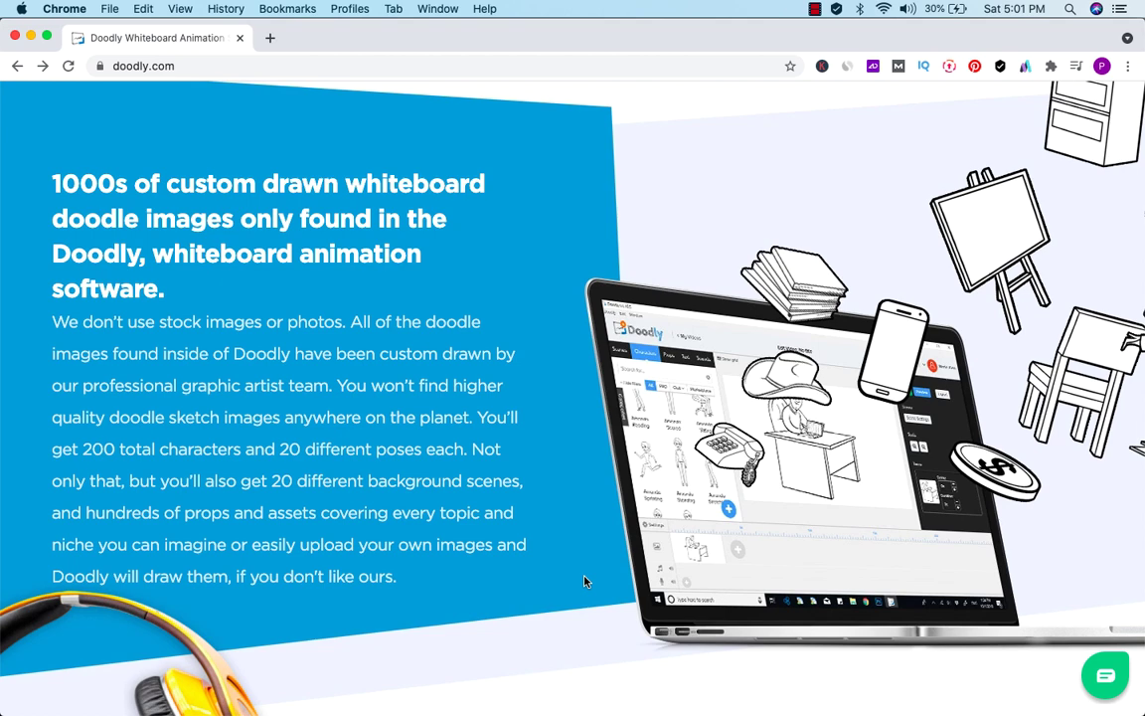
scroll(585, 582, "down", 10)
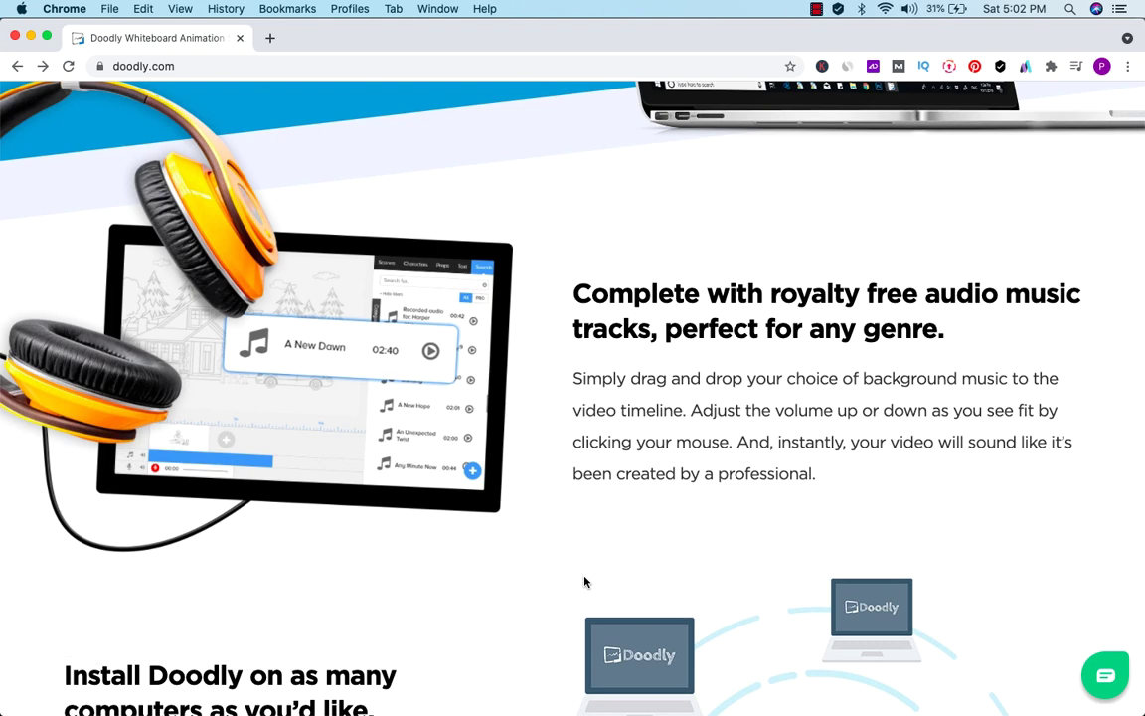
scroll(585, 582, "down", 3)
scroll(584, 582, "down", 5)
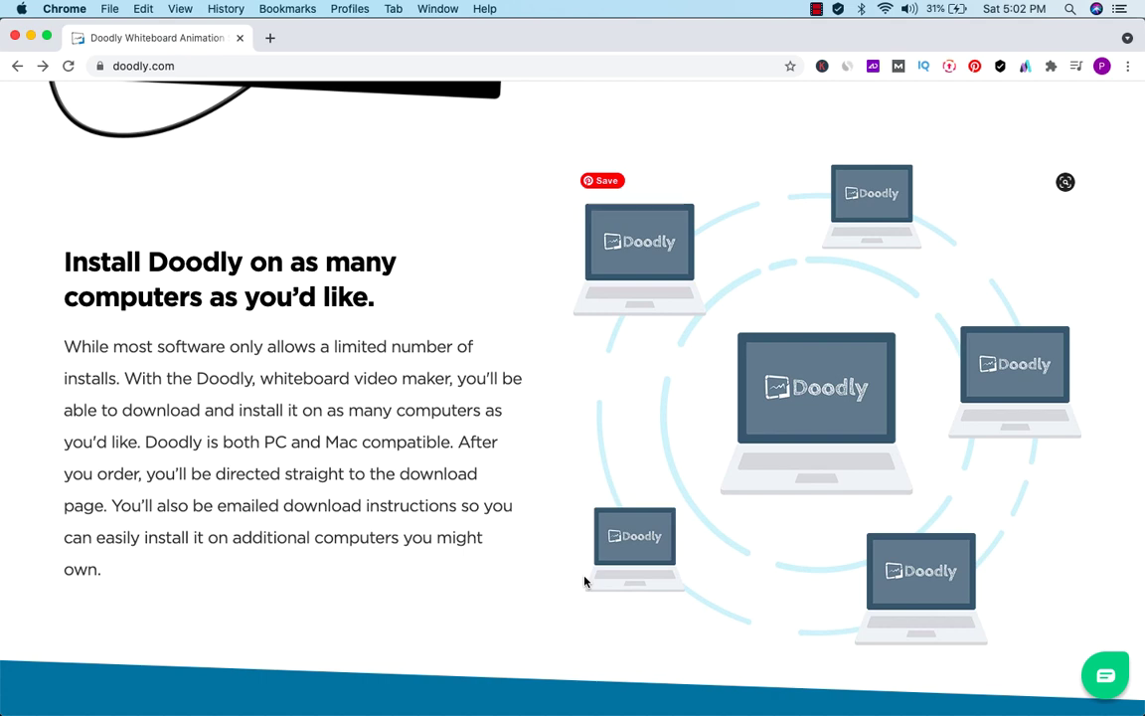
scroll(585, 582, "down", 10)
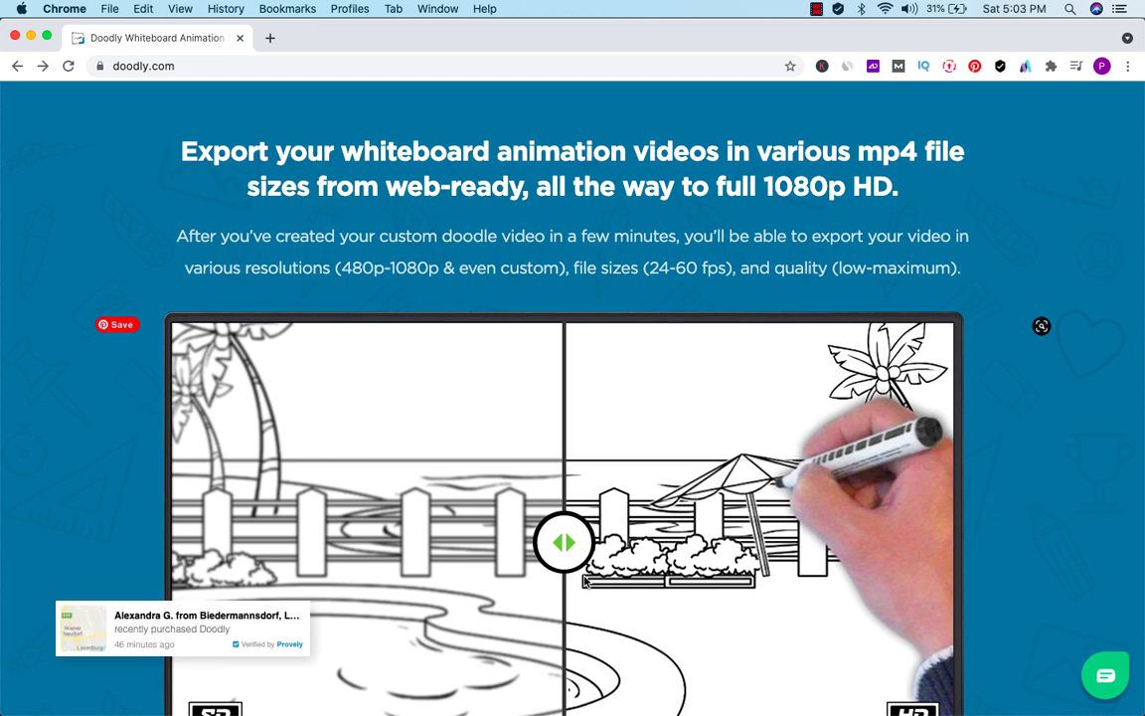
scroll(585, 582, "down", 4)
scroll(585, 582, "down", 8)
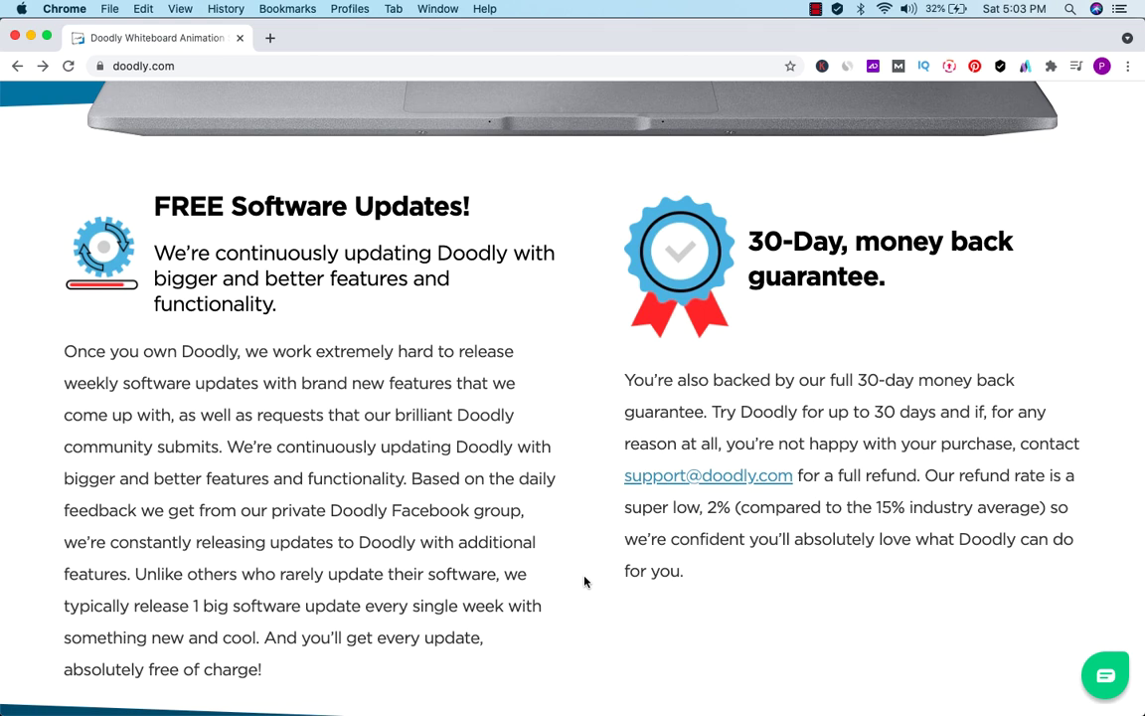
Step: Examine the "Doodly Is The Perfect Choice For" use cases and the gallery of videos created by Doodly customers
scroll(584, 581, "down", 6)
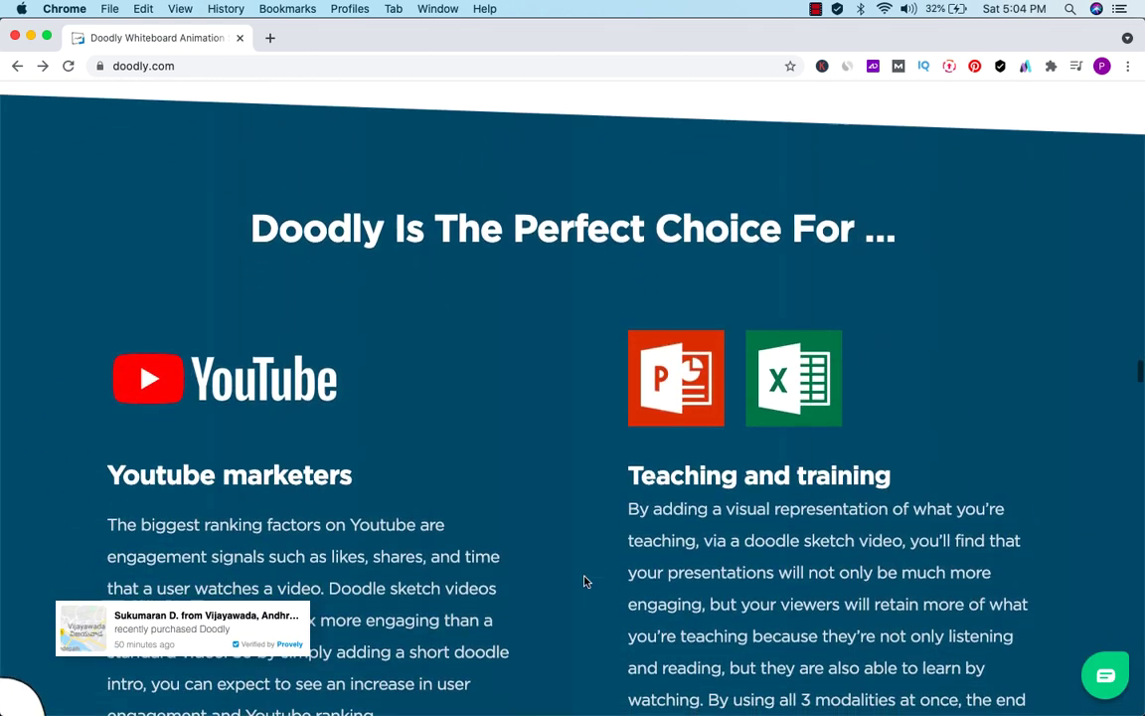
scroll(585, 582, "down", 2)
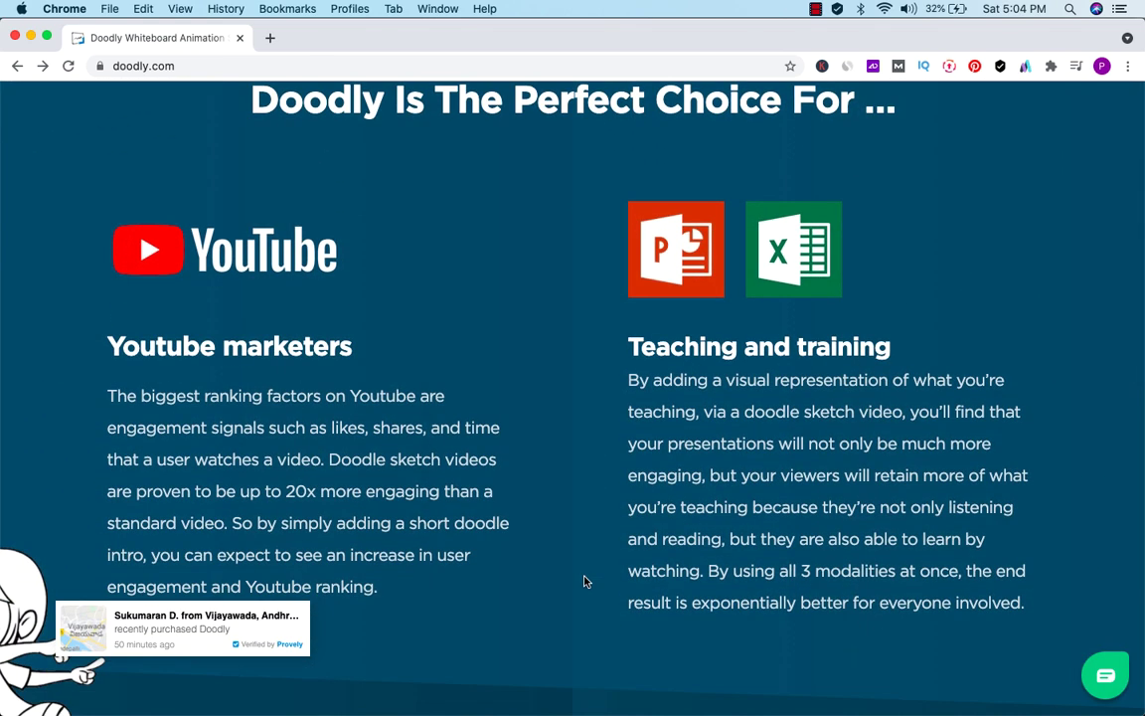
scroll(585, 582, "down", 6)
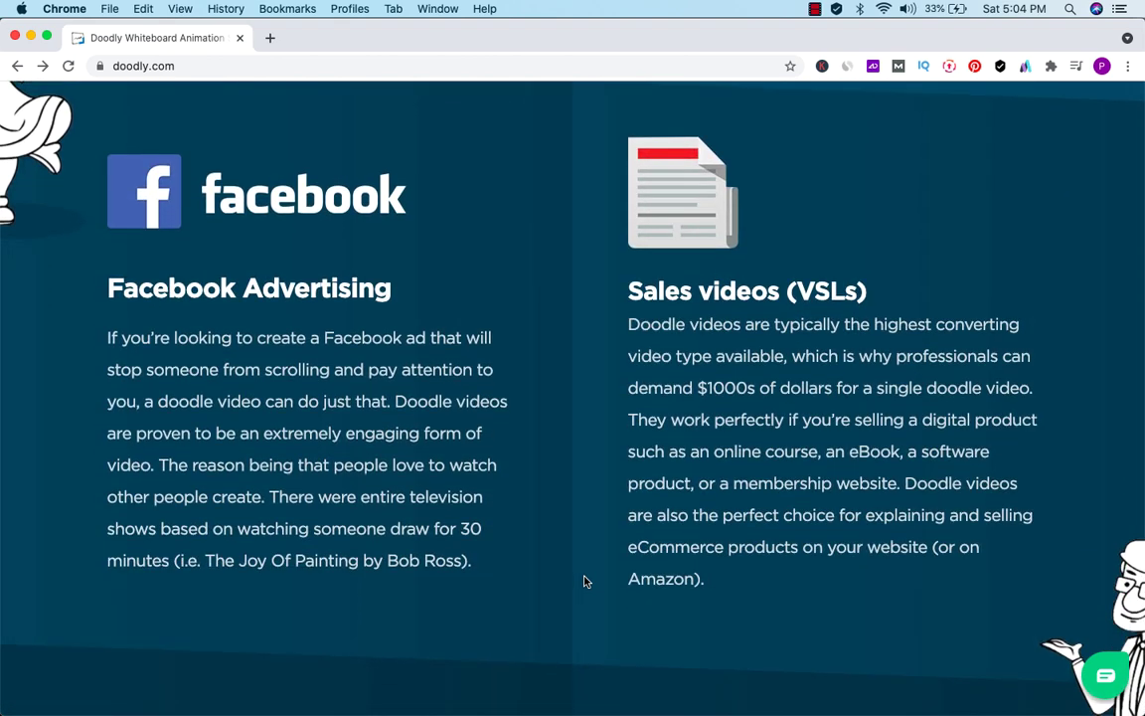
scroll(585, 582, "down", 7)
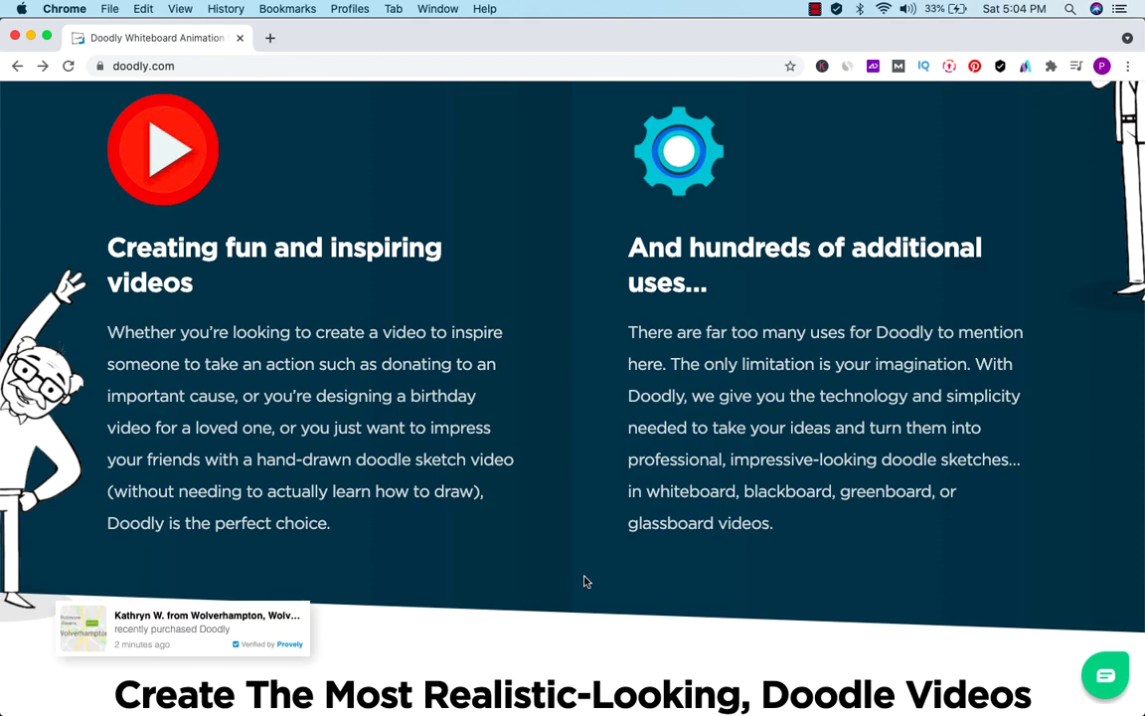
scroll(585, 582, "up", 1)
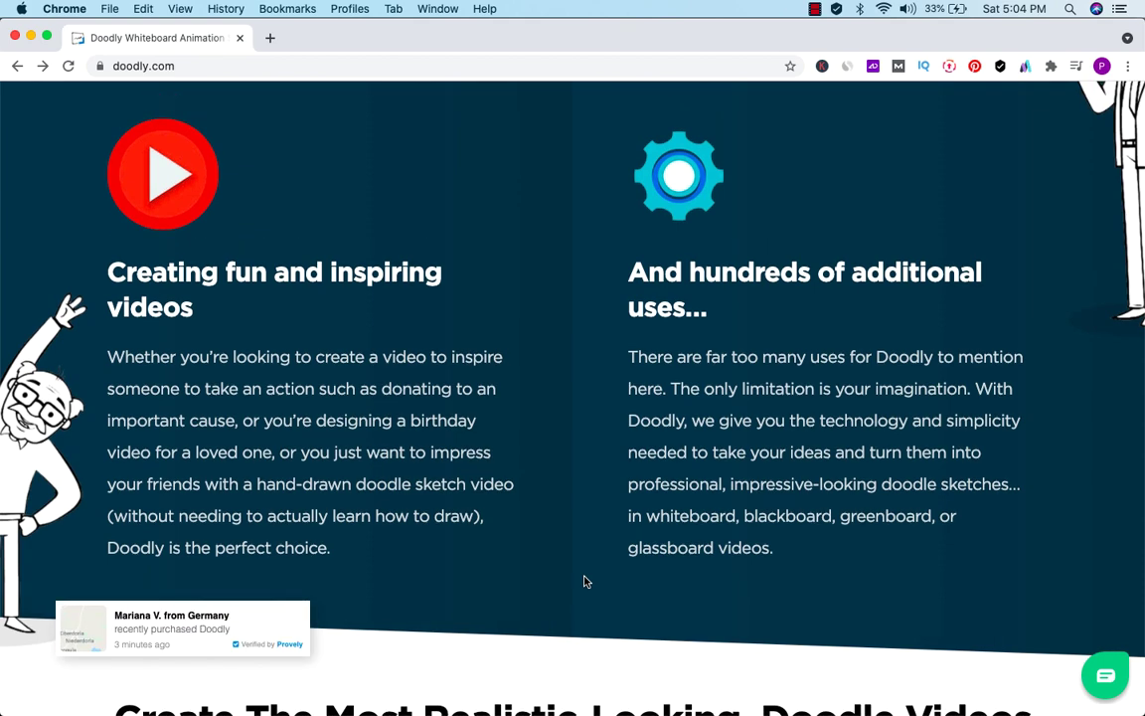
scroll(584, 582, "down", 5)
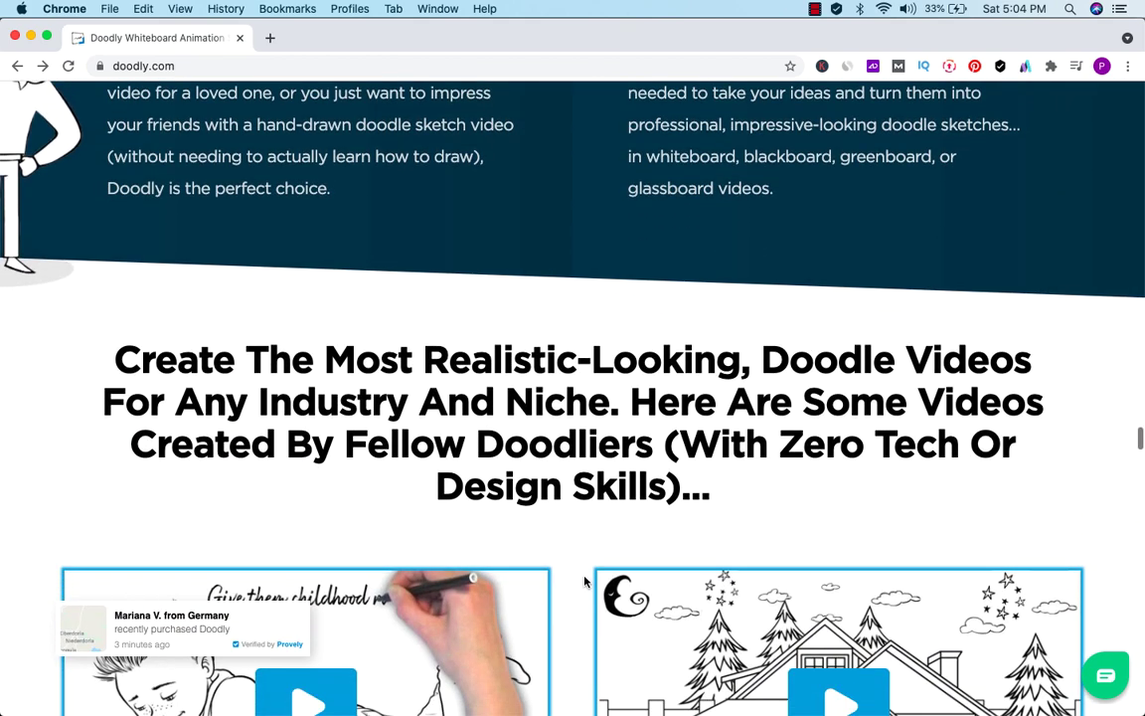
scroll(584, 582, "down", 6)
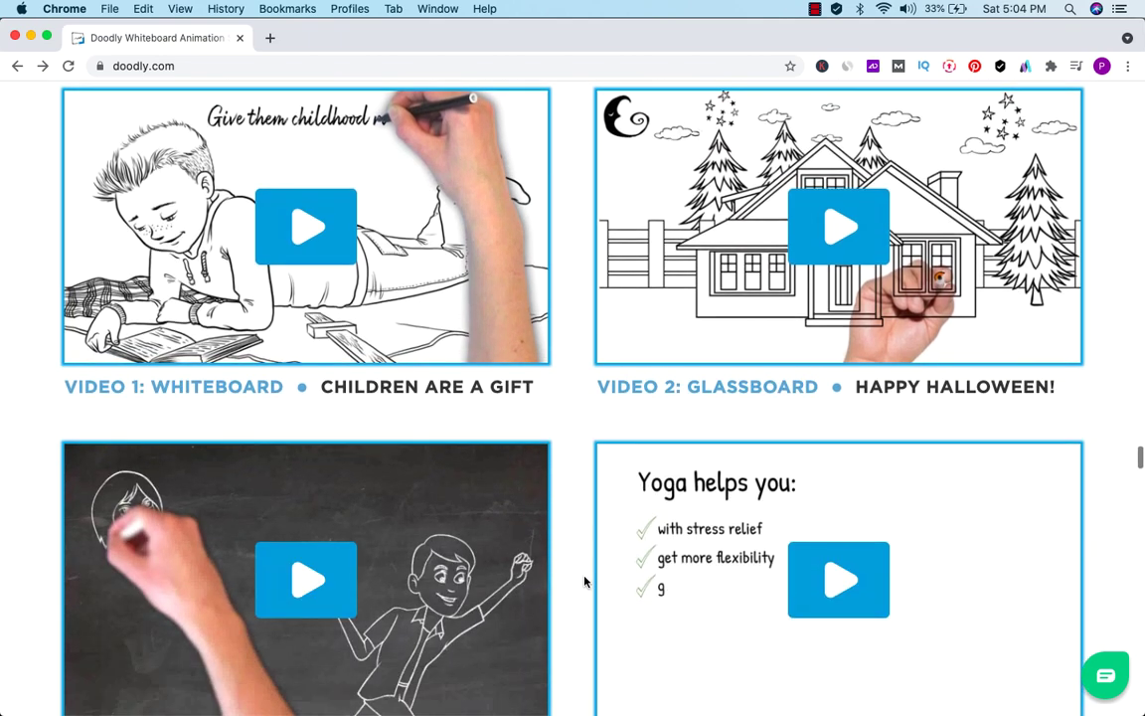
scroll(584, 582, "down", 10)
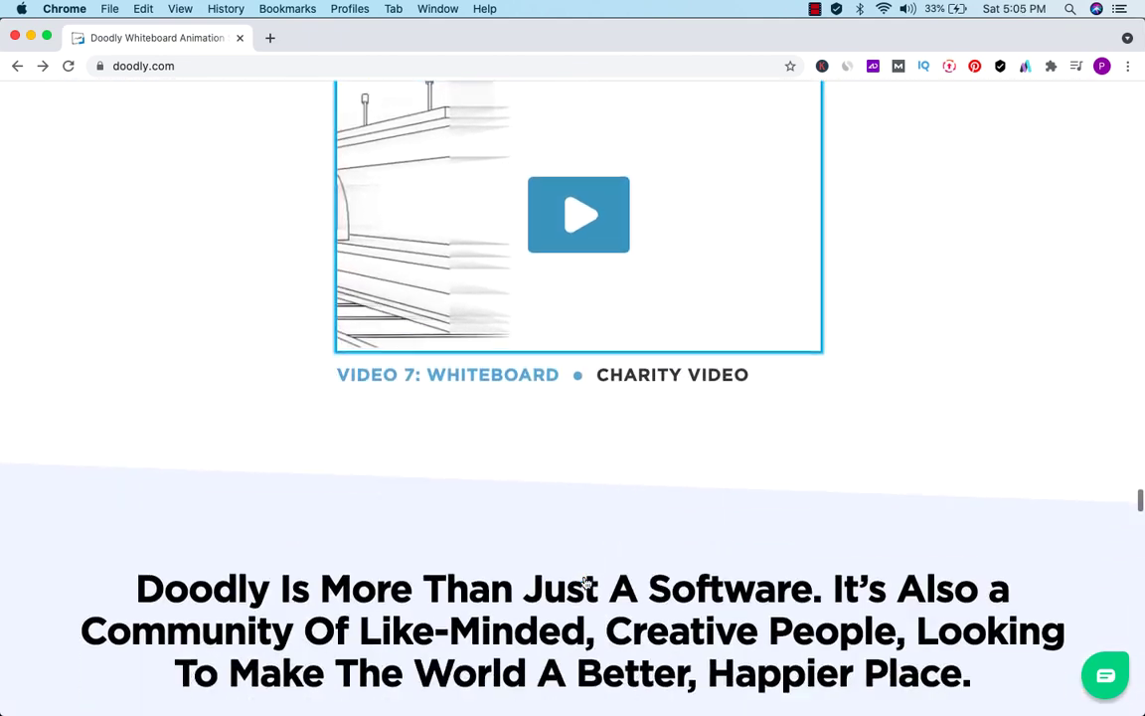
Step: Skim the community testimonials and ease-of-use sections down to the closing Get Doodly offer
scroll(585, 579, "down", 4)
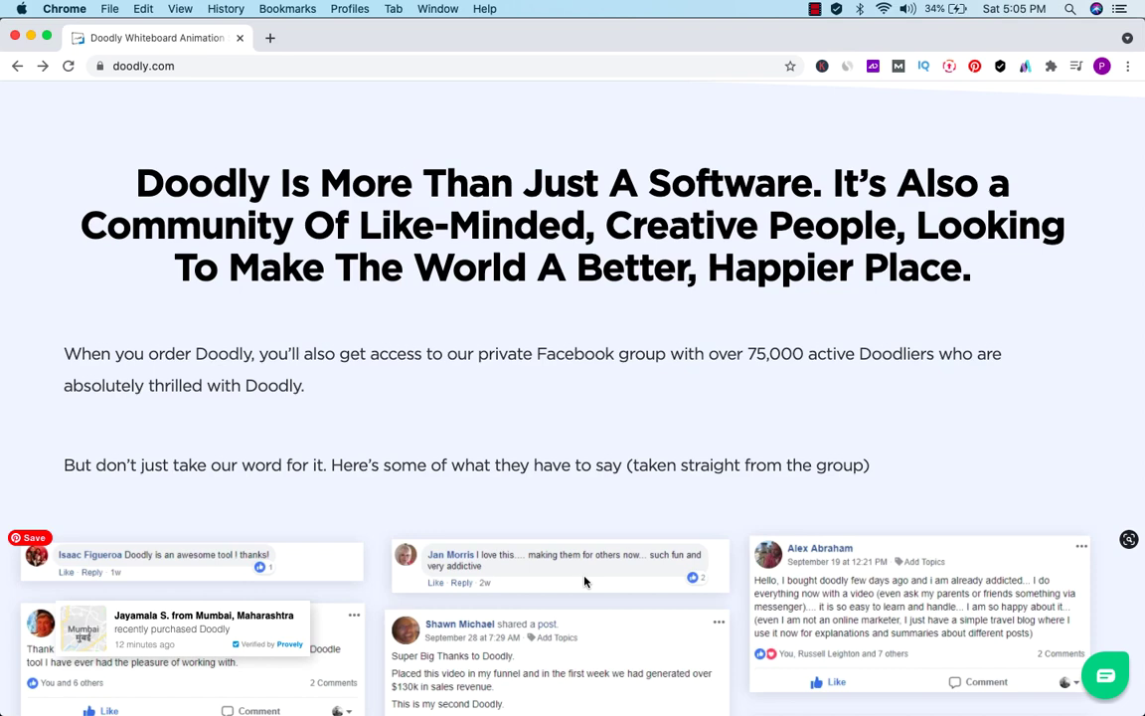
scroll(585, 581, "down", 10)
scroll(585, 582, "down", 5)
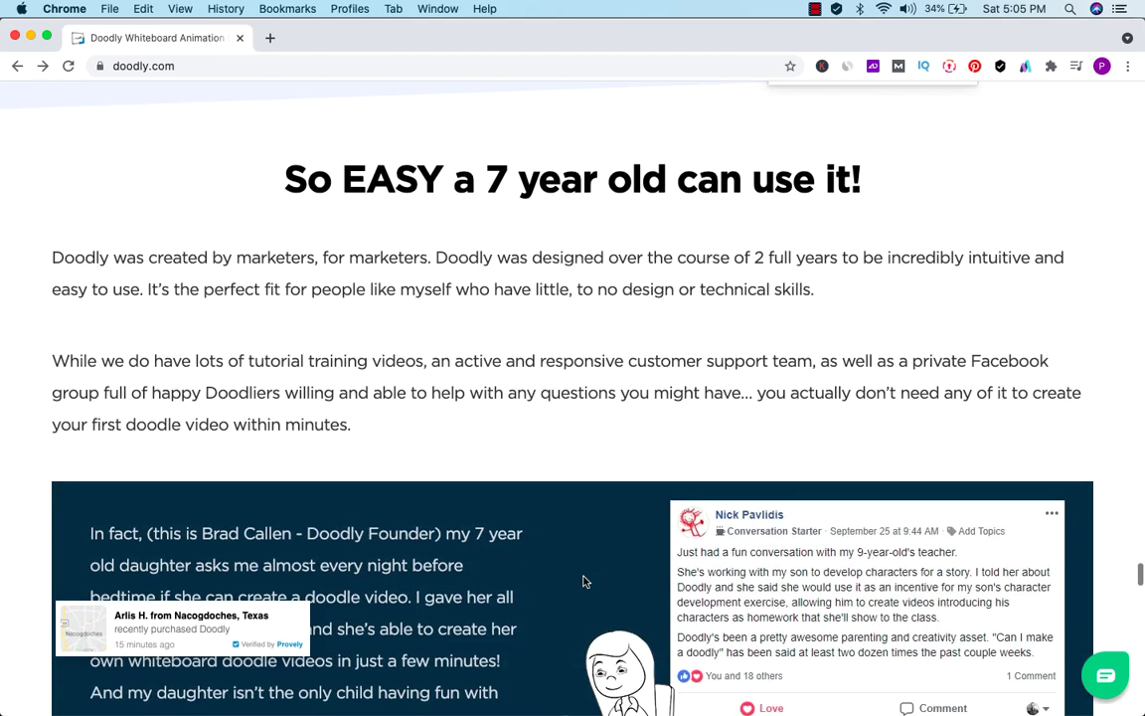
scroll(585, 582, "down", 10)
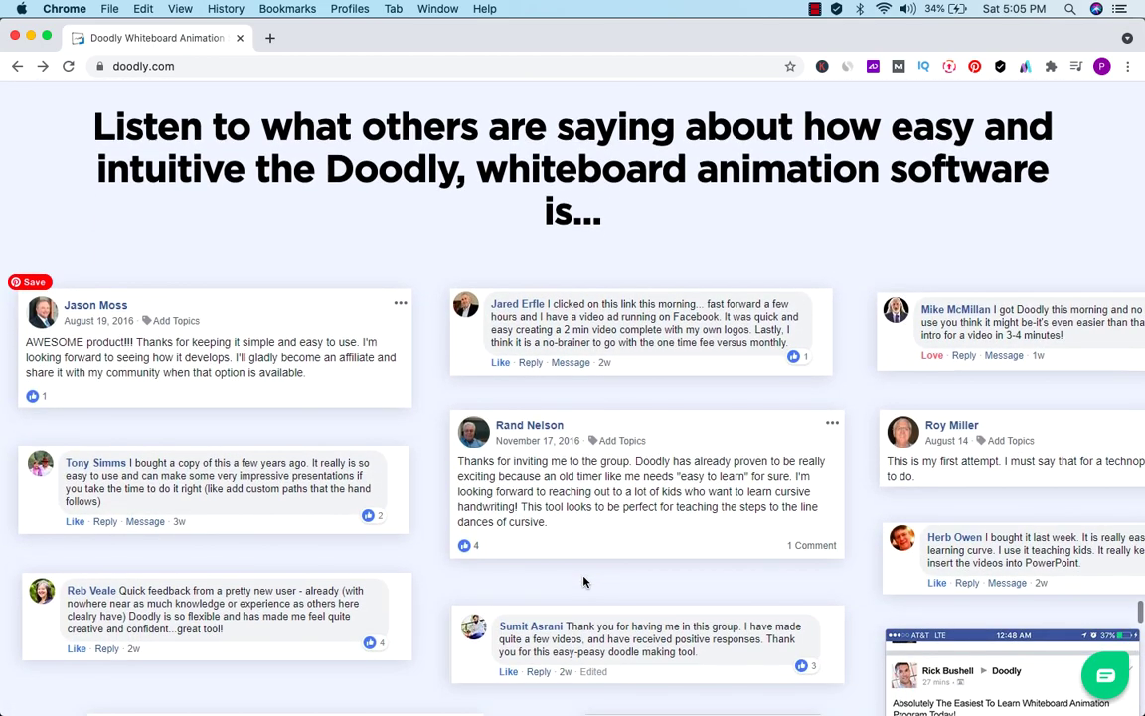
scroll(584, 582, "down", 2)
scroll(585, 582, "down", 15)
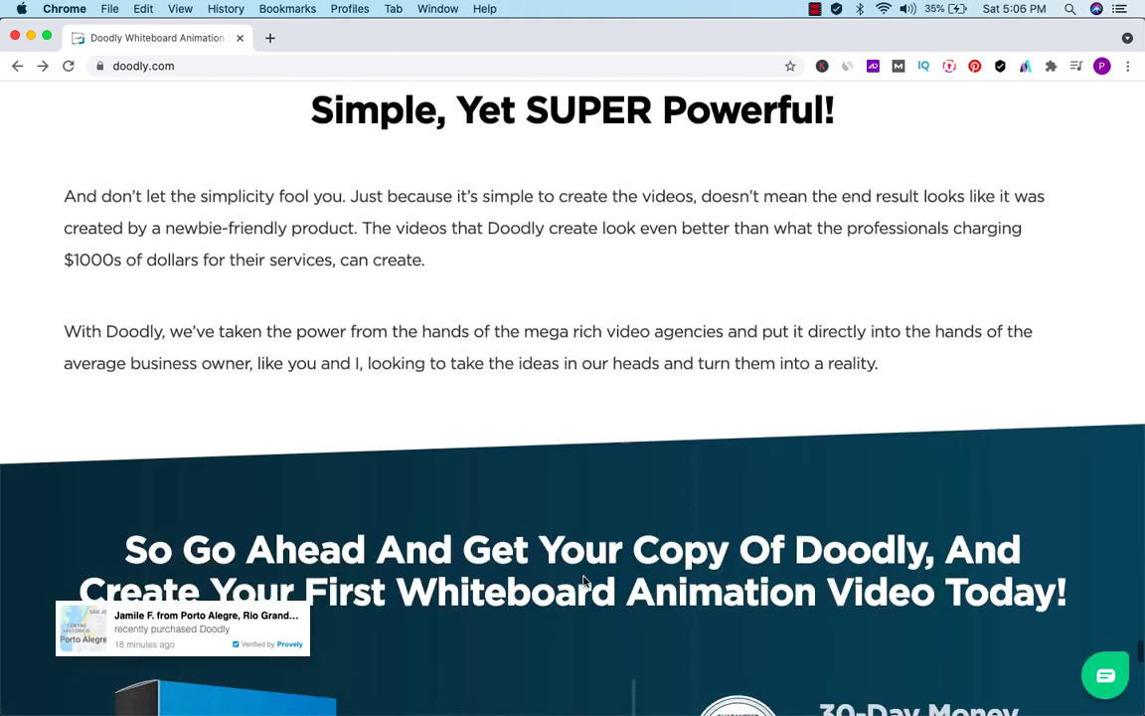
scroll(585, 582, "down", 8)
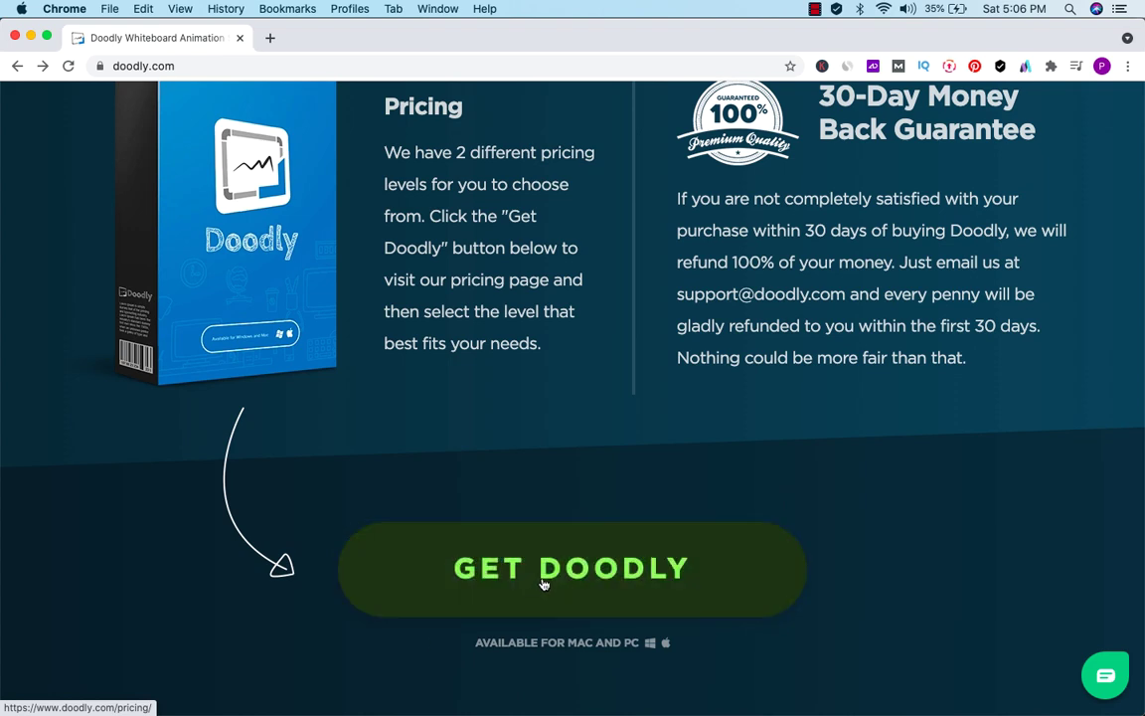
Step: Compare the Standard and Enterprise plans on the Doodly pricing page, under monthly and annual billing
left_click(545, 584)
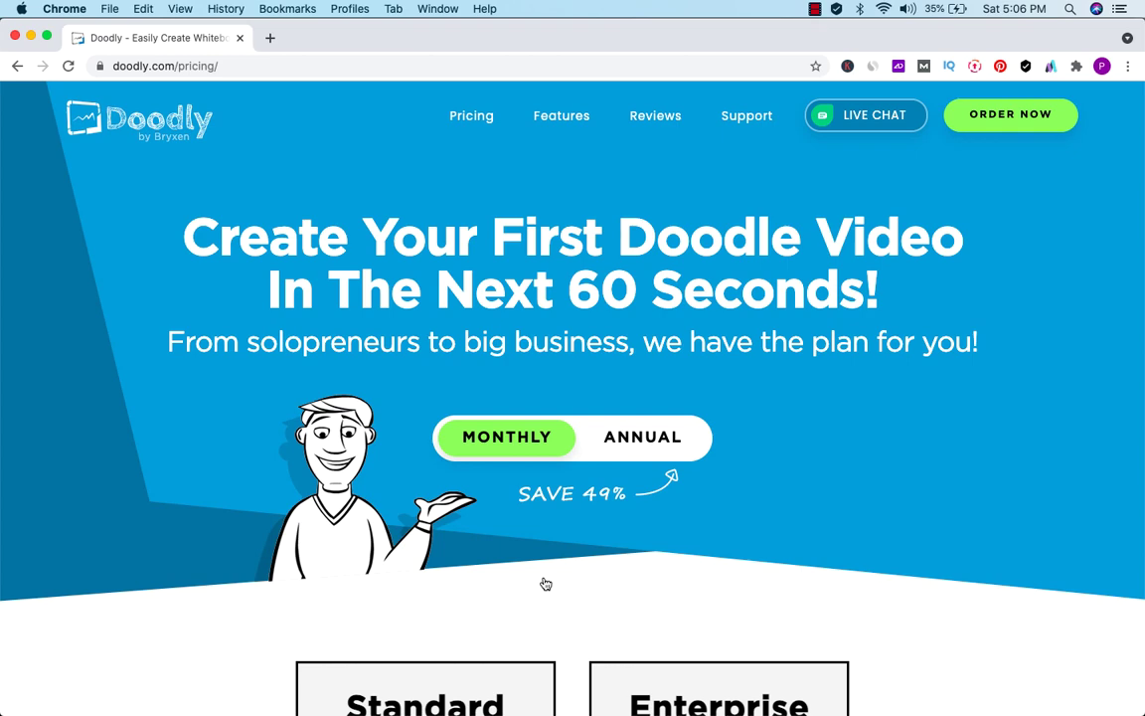
scroll(546, 584, "down", 5)
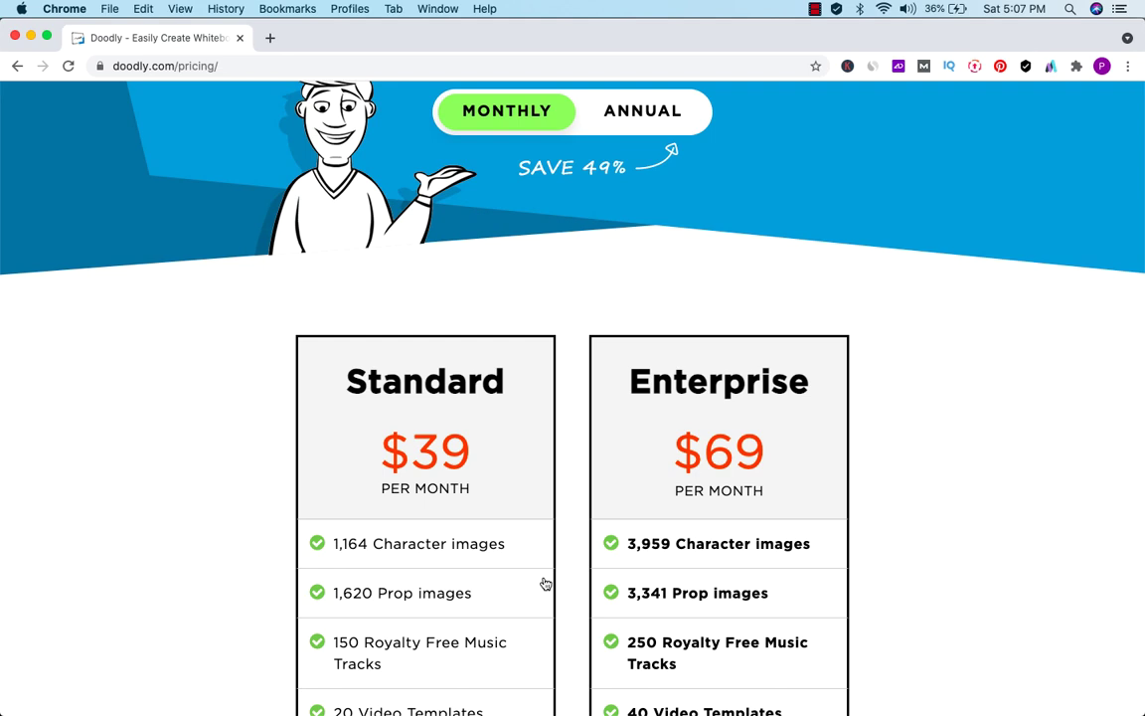
left_click(645, 118)
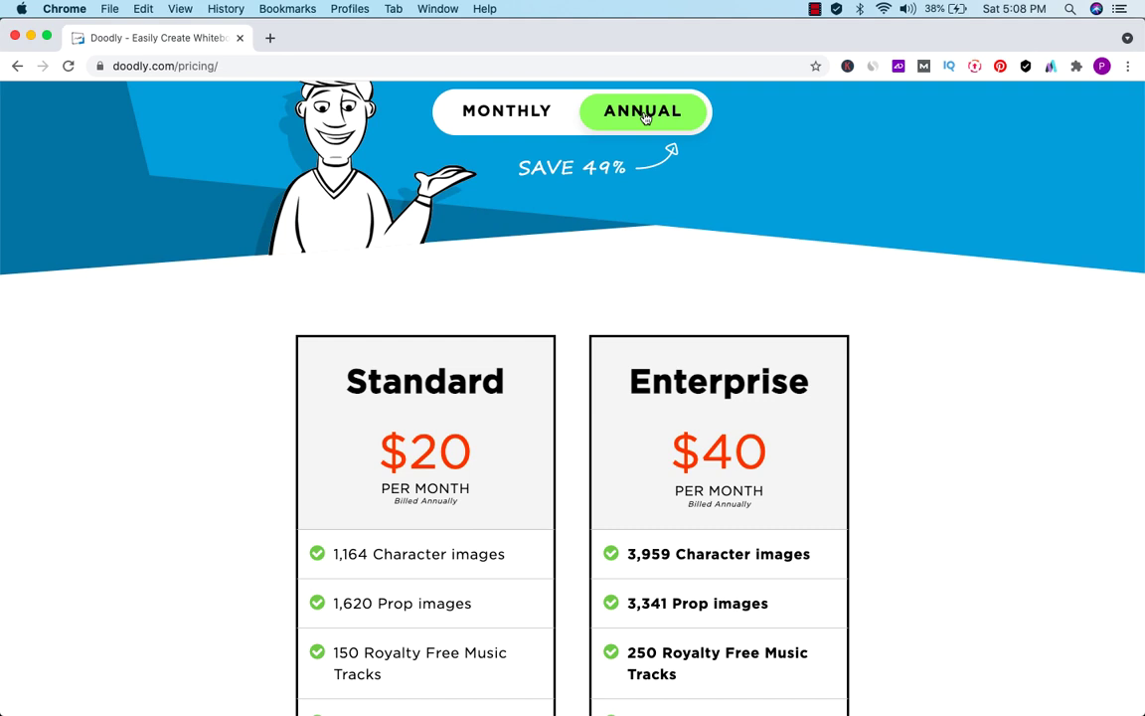
scroll(882, 505, "down", 4)
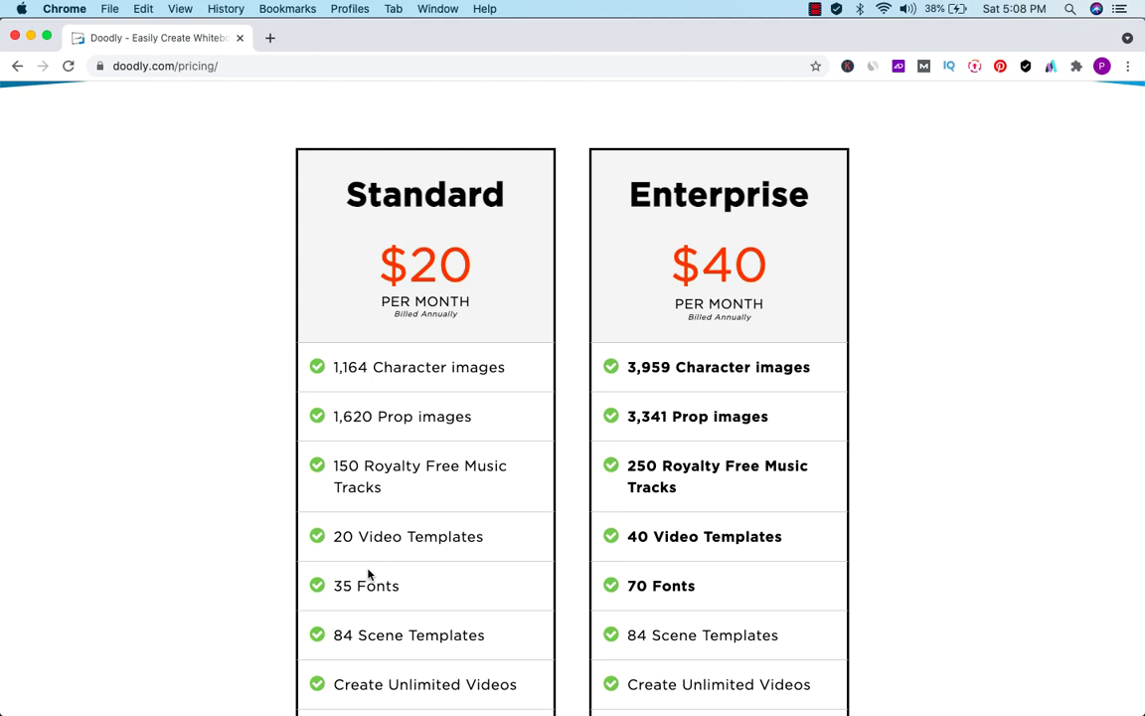
scroll(368, 575, "up", 3)
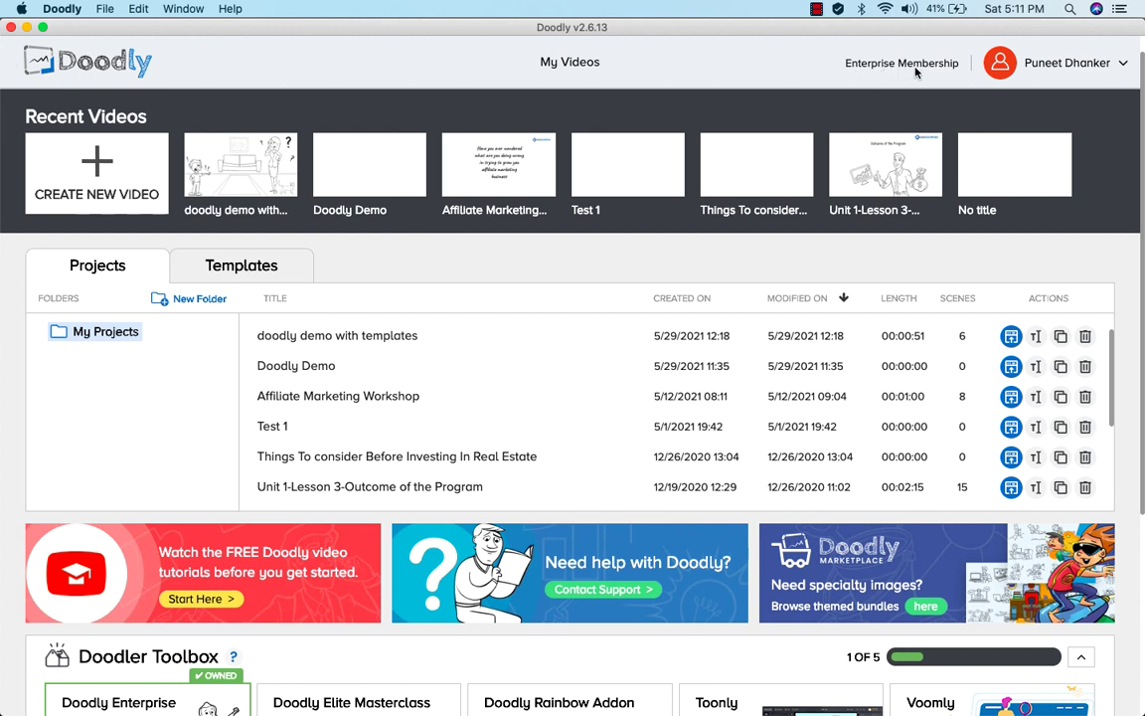
Step: In the Doodly desktop app, check the account menu options and show the free video templates
left_click(1125, 66)
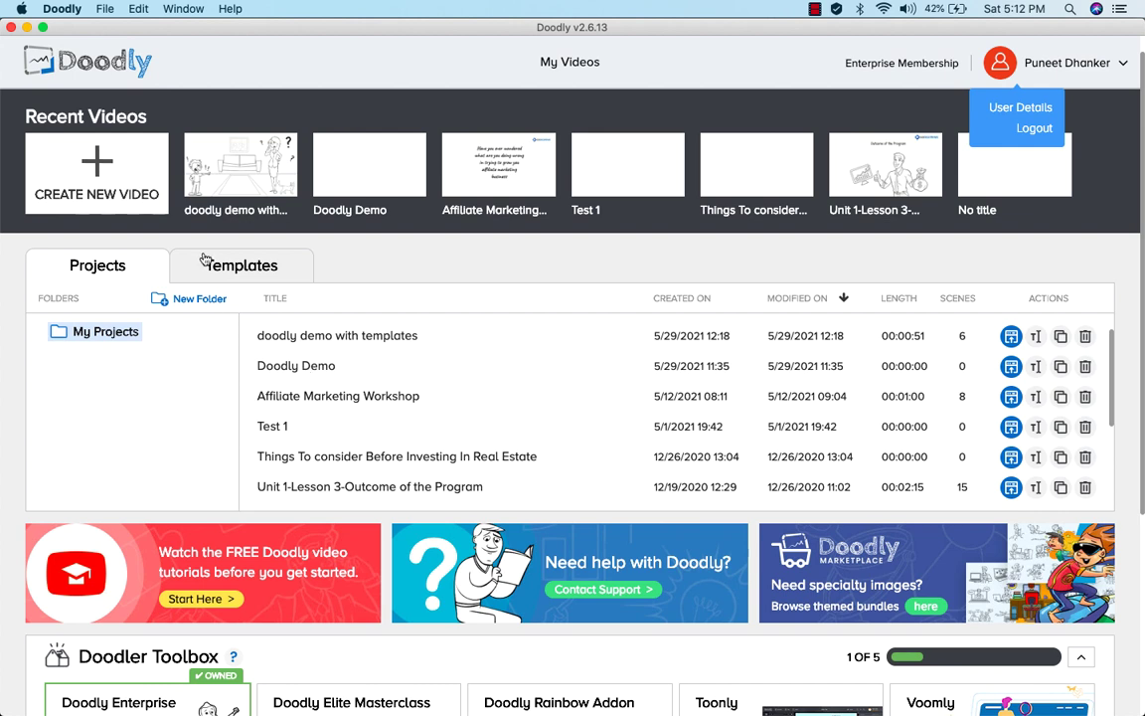
left_click(232, 267)
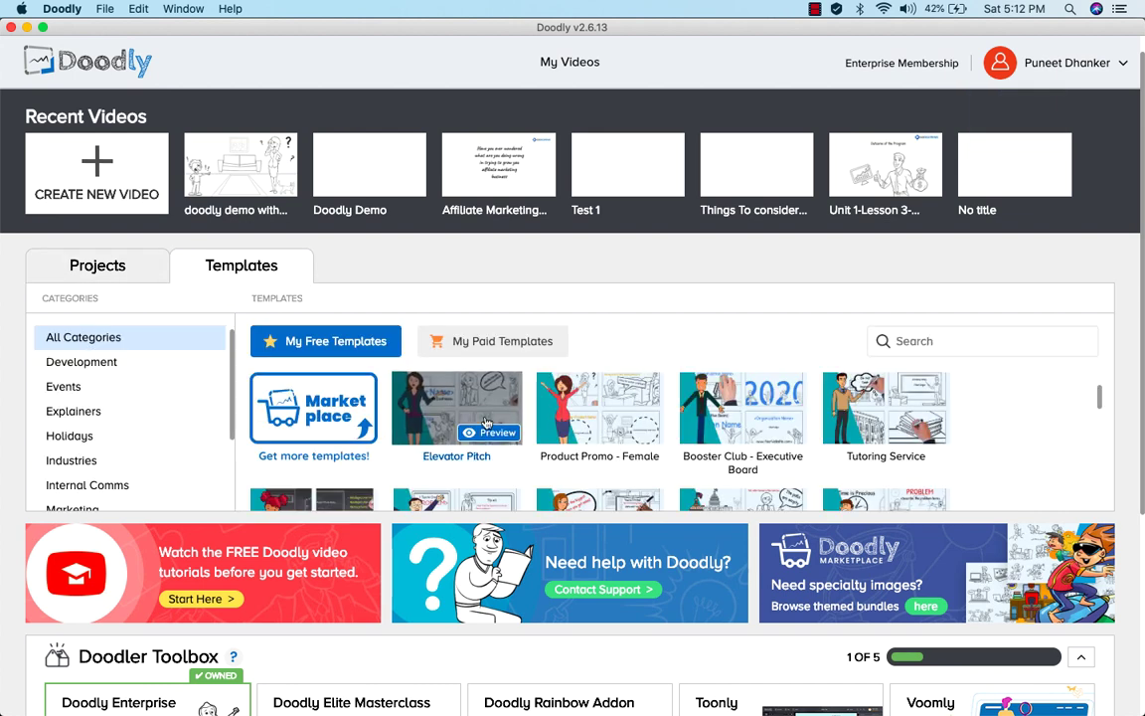
Step: Browse the free video templates listed under all categories
scroll(562, 480, "down", 2)
scroll(561, 480, "down", 10)
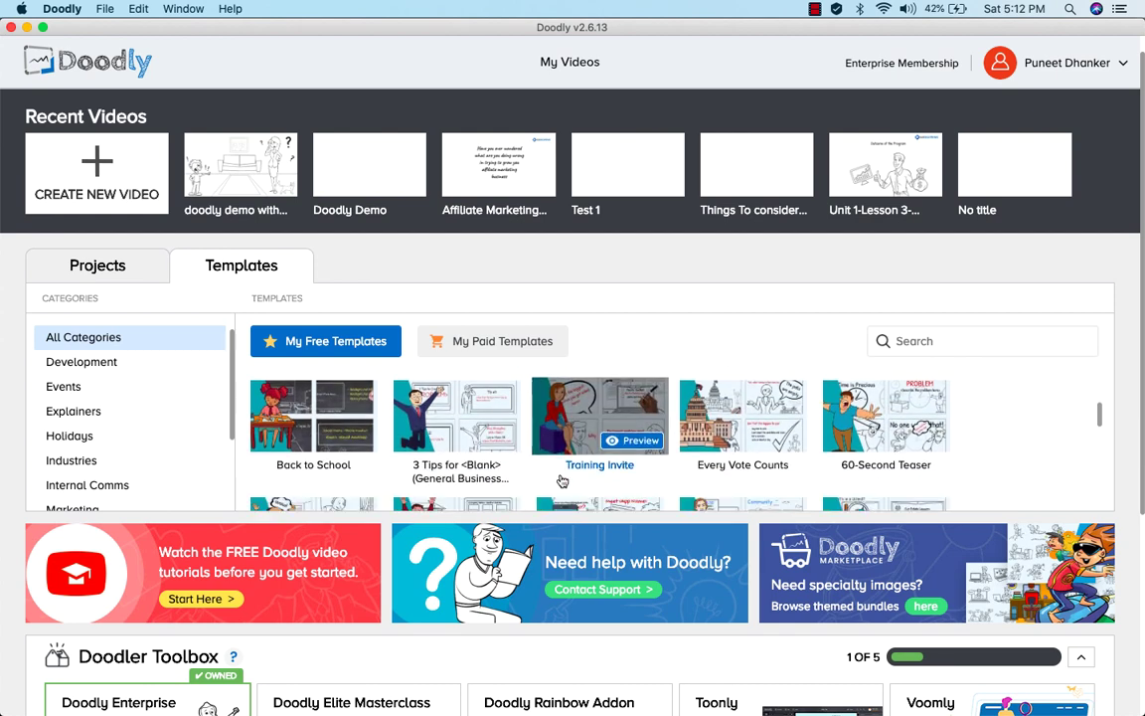
scroll(562, 481, "down", 3)
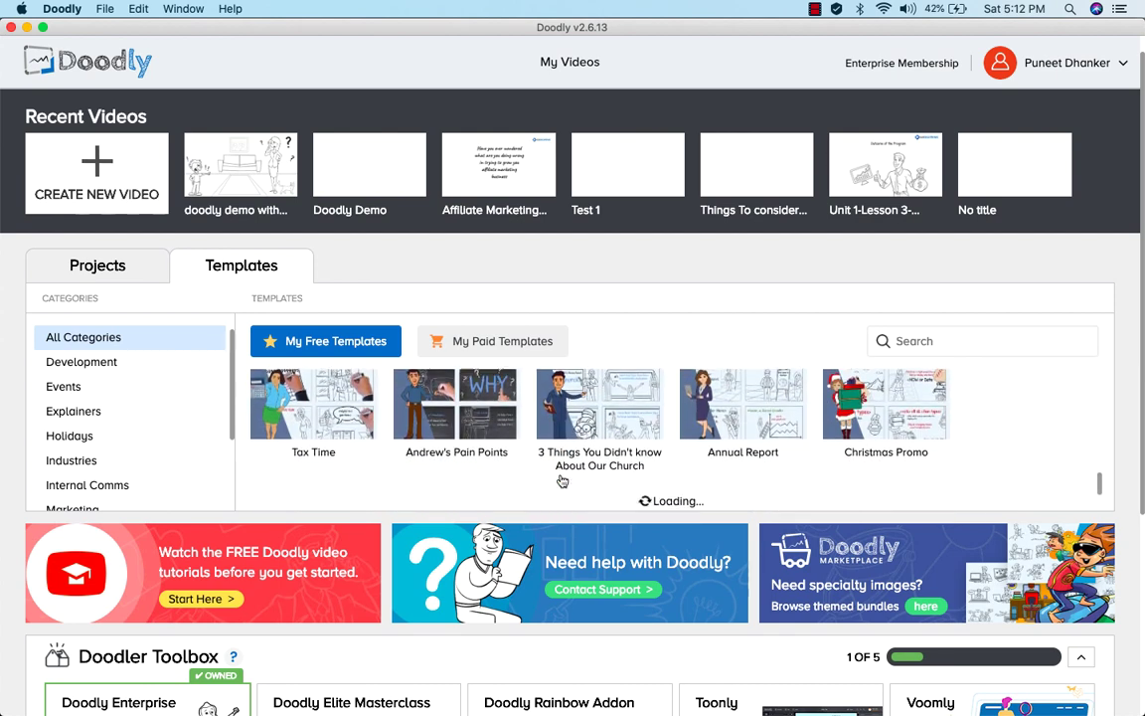
scroll(562, 480, "up", 8)
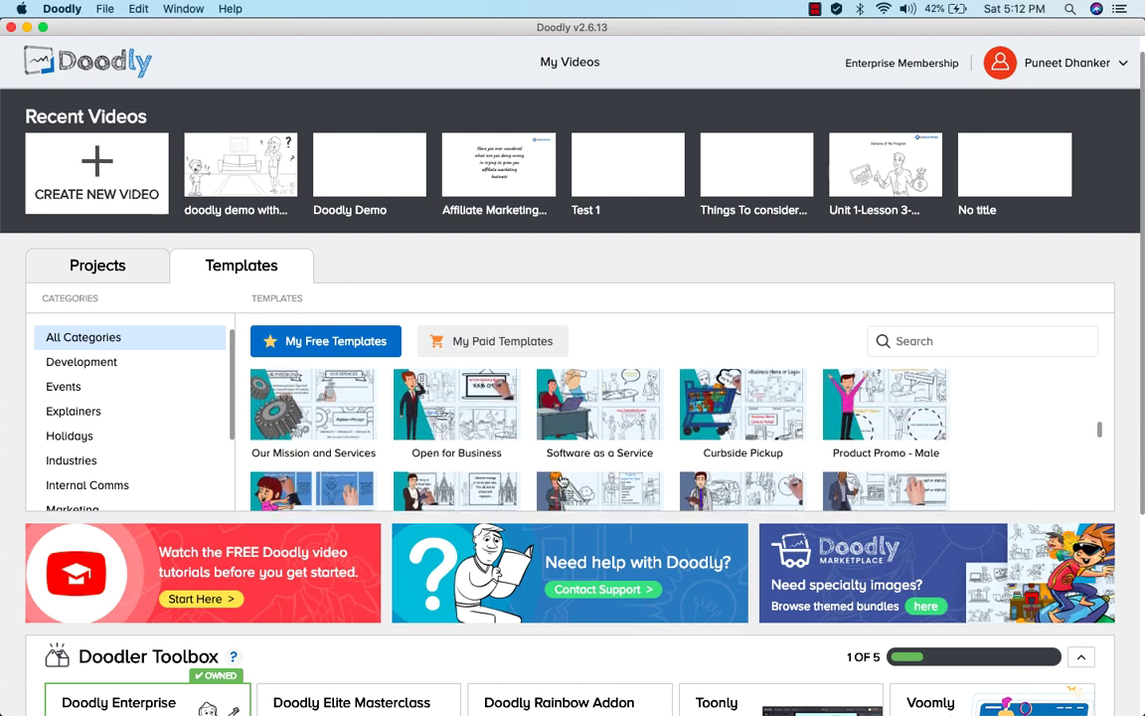
scroll(562, 480, "up", 3)
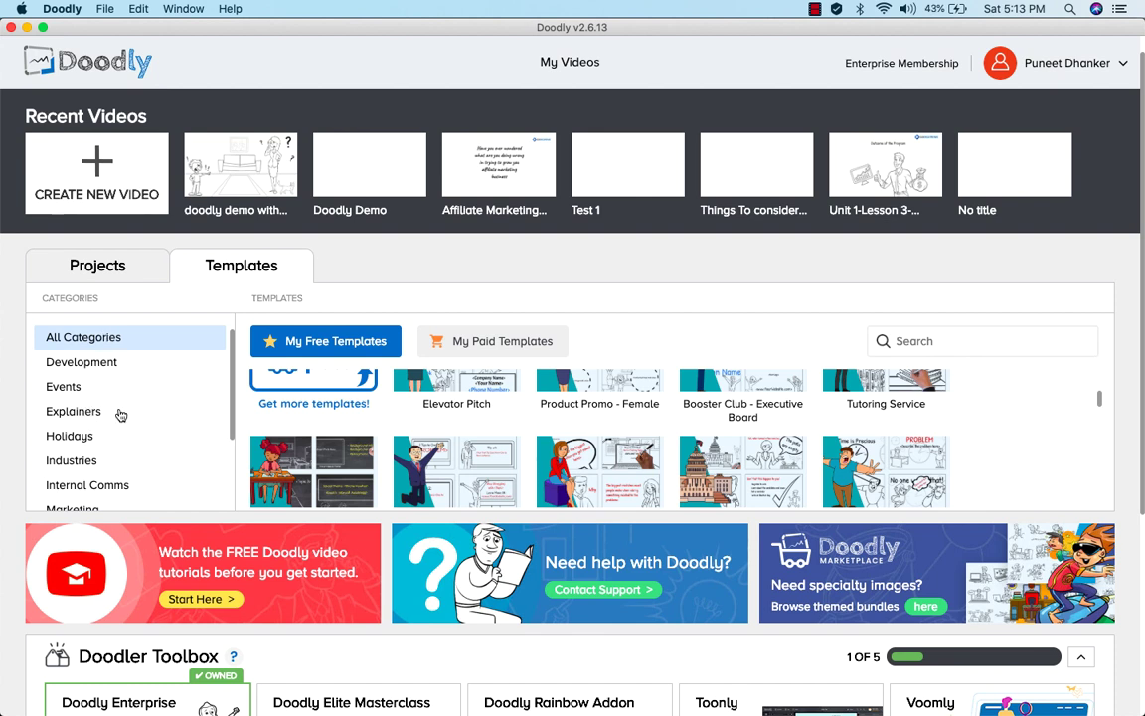
Step: Check the paid templates, open the Doodly Marketplace for more, and list its Explainers templates
left_click(489, 348)
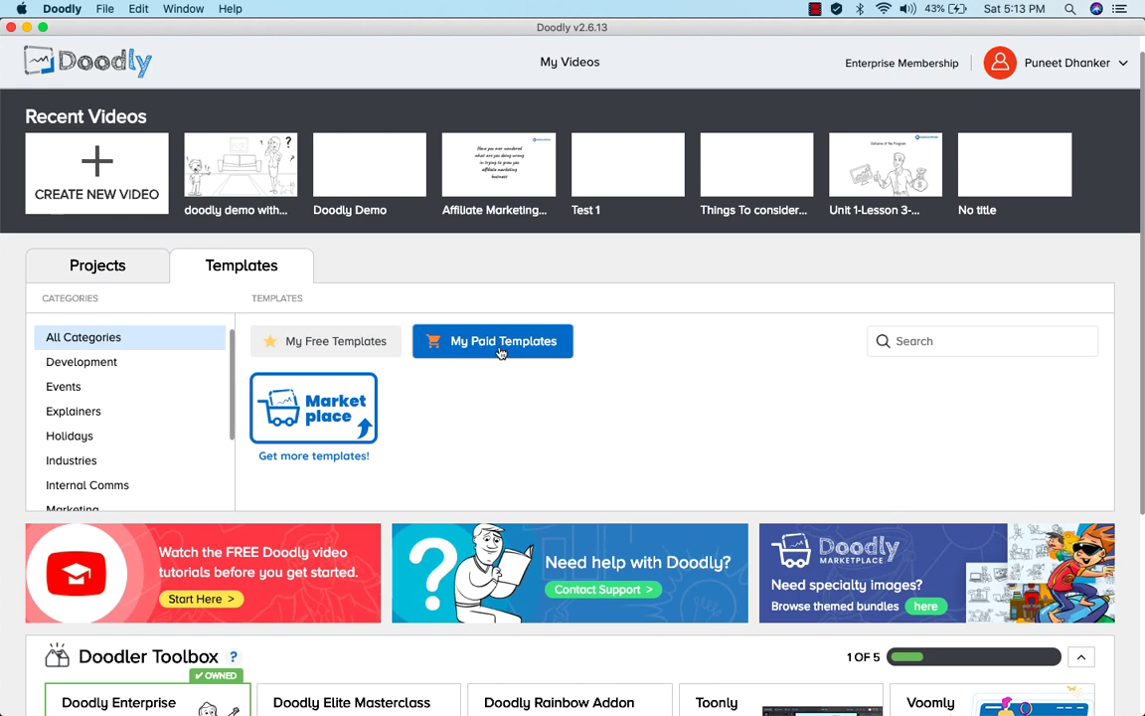
left_click(314, 411)
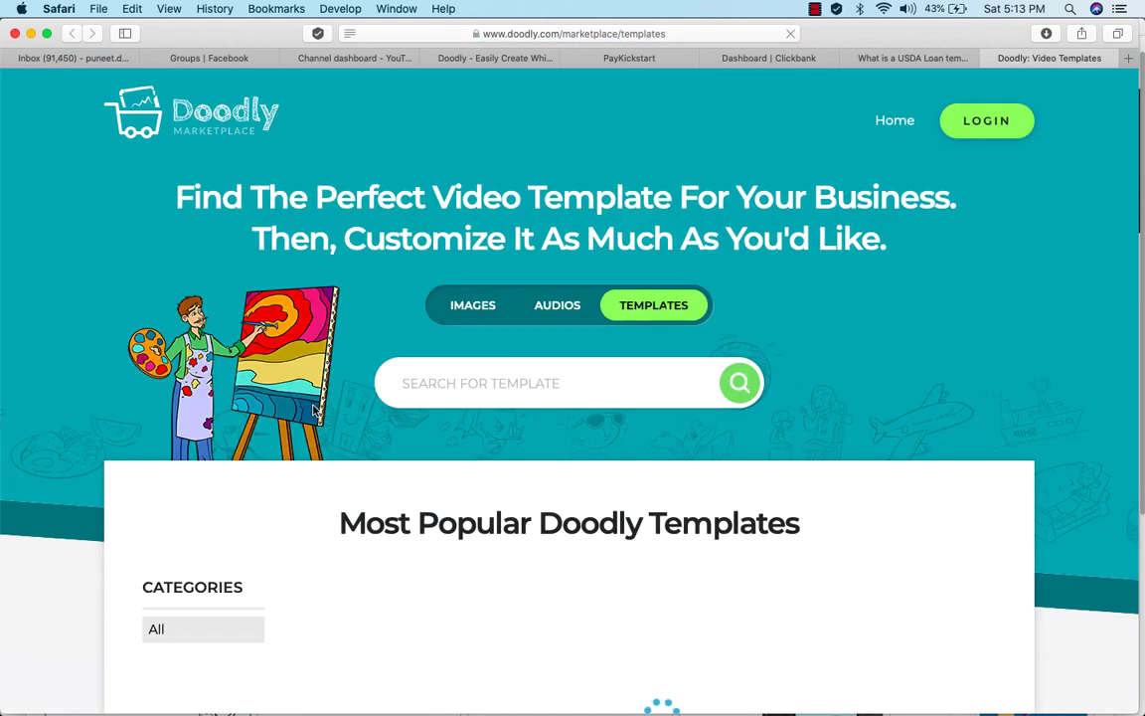
scroll(841, 673, "down", 3)
scroll(842, 672, "down", 5)
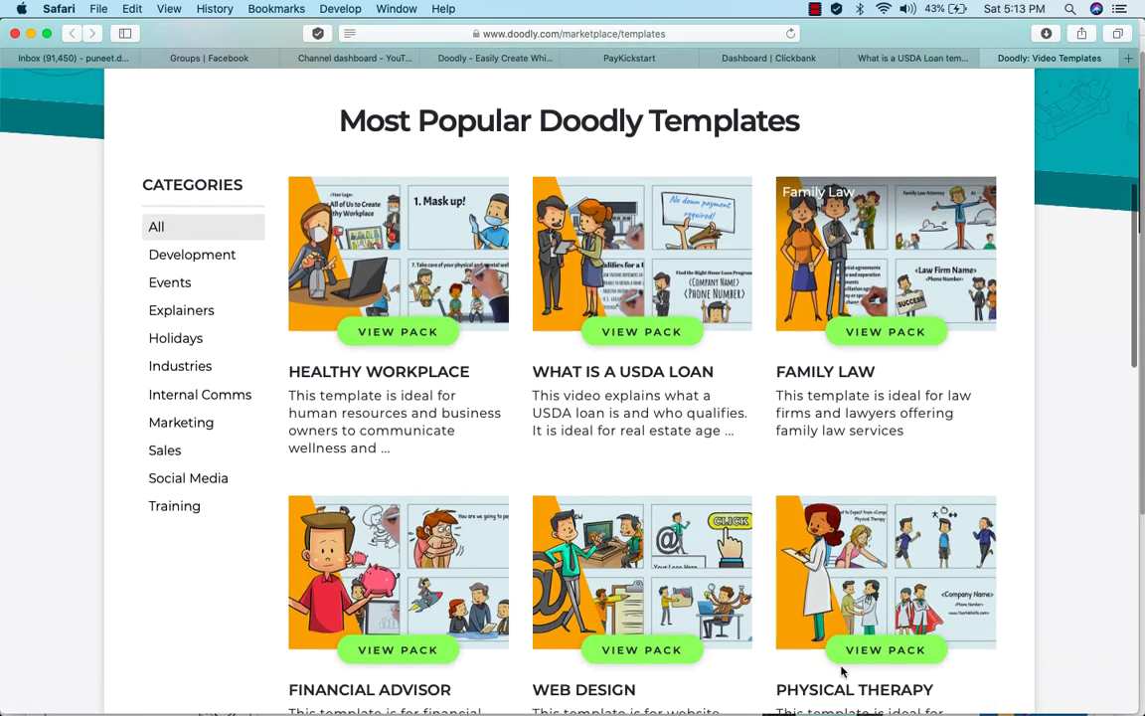
scroll(668, 626, "up", 3)
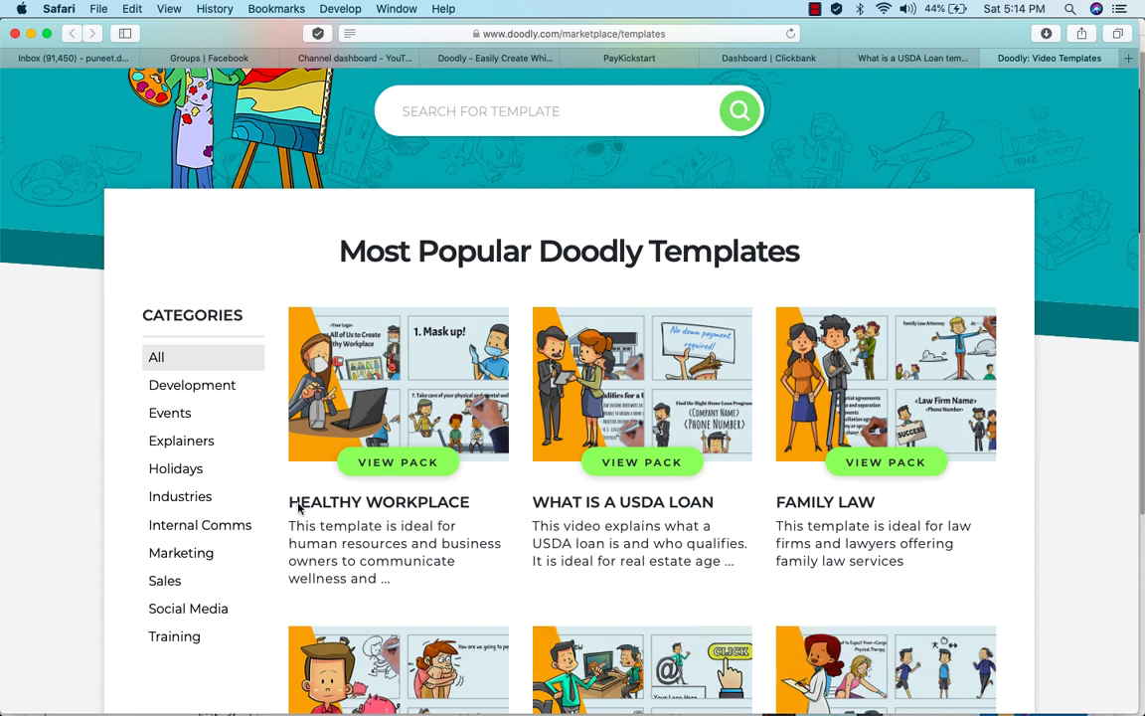
left_click(184, 450)
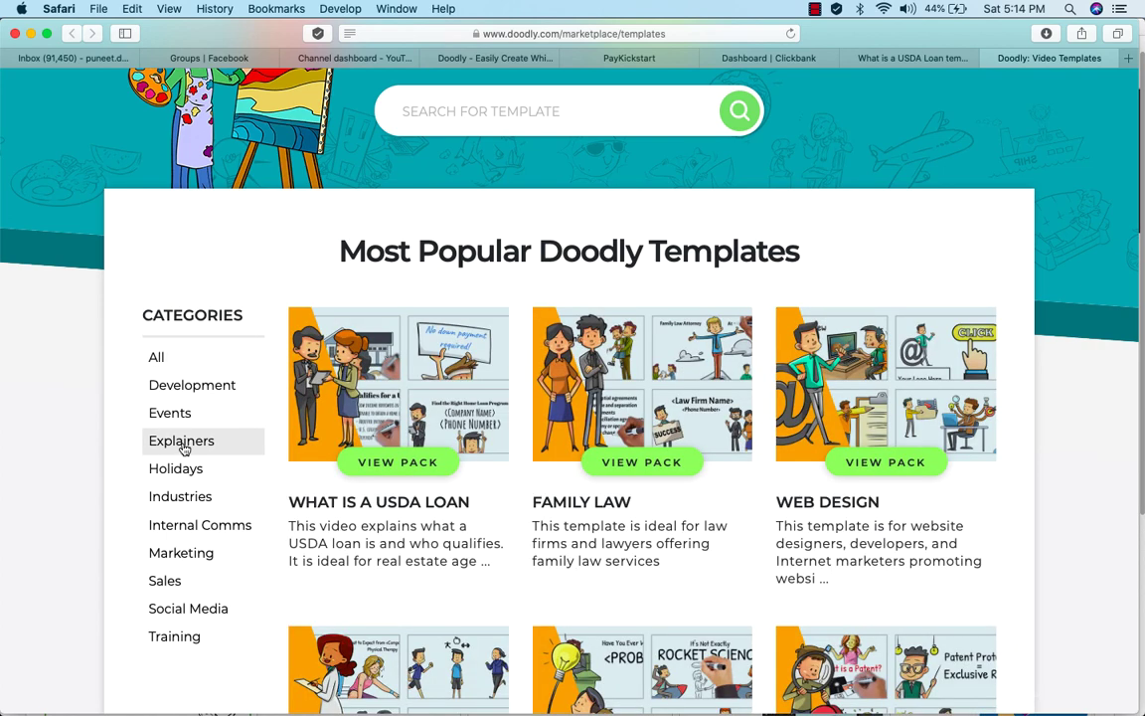
Step: Open the What is a USDA Loan template page, play its sample video and pause it partway through
left_click(405, 463)
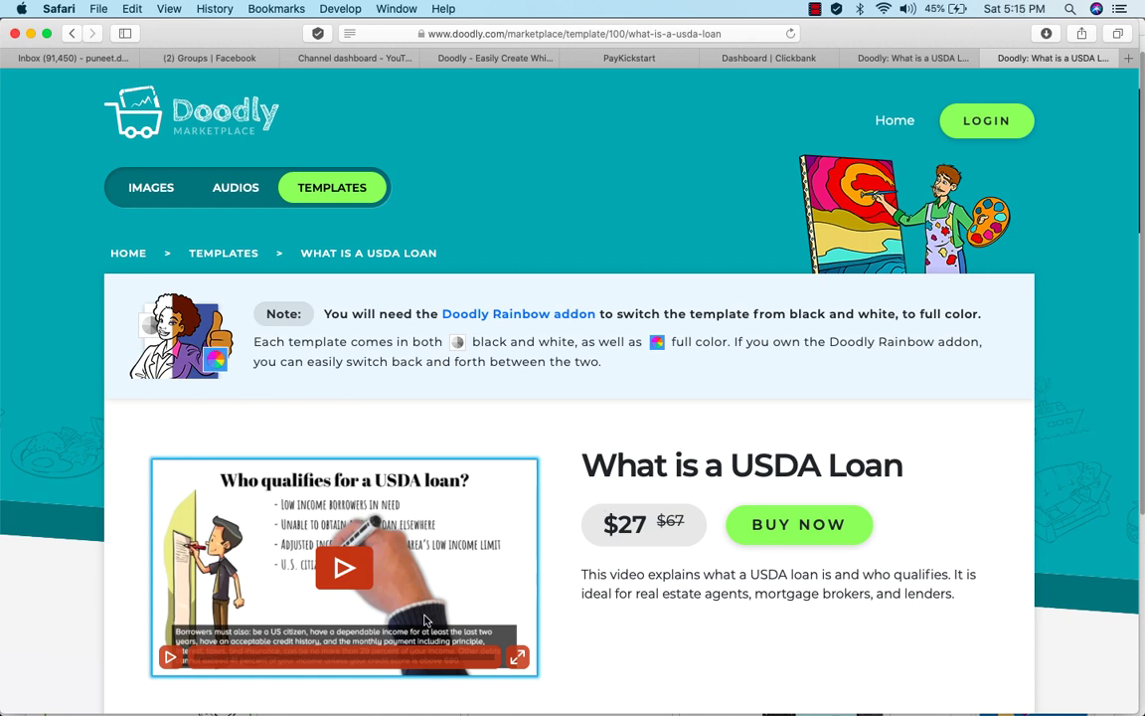
left_click(341, 573)
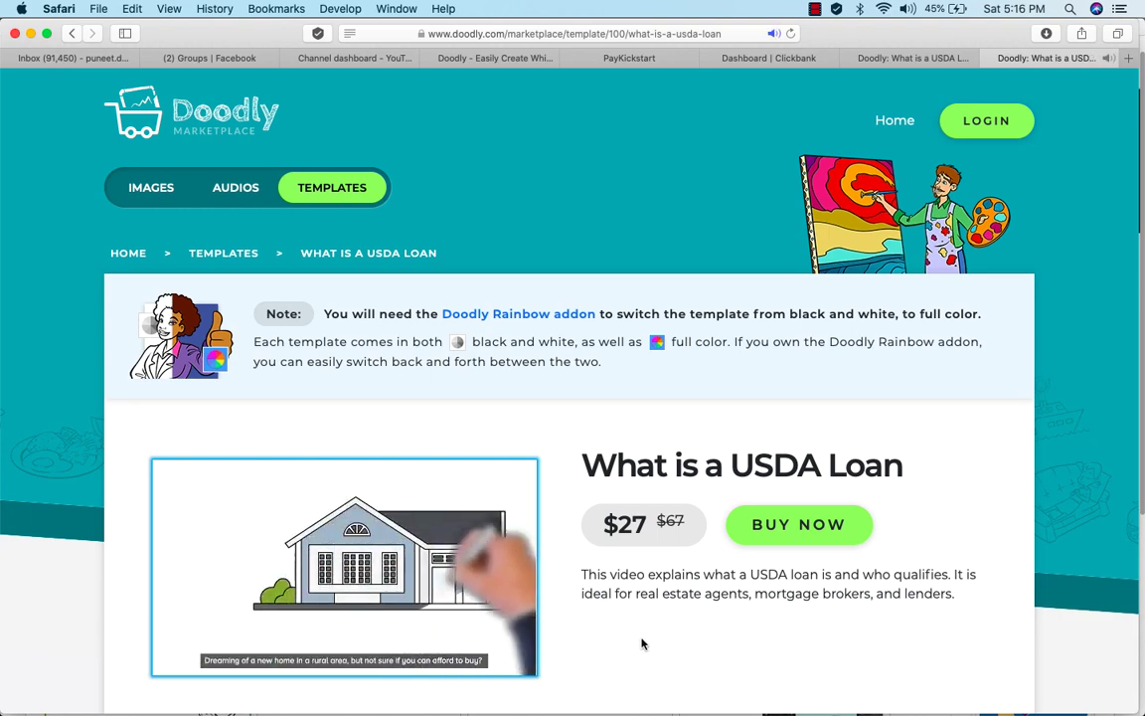
scroll(642, 644, "down", 2)
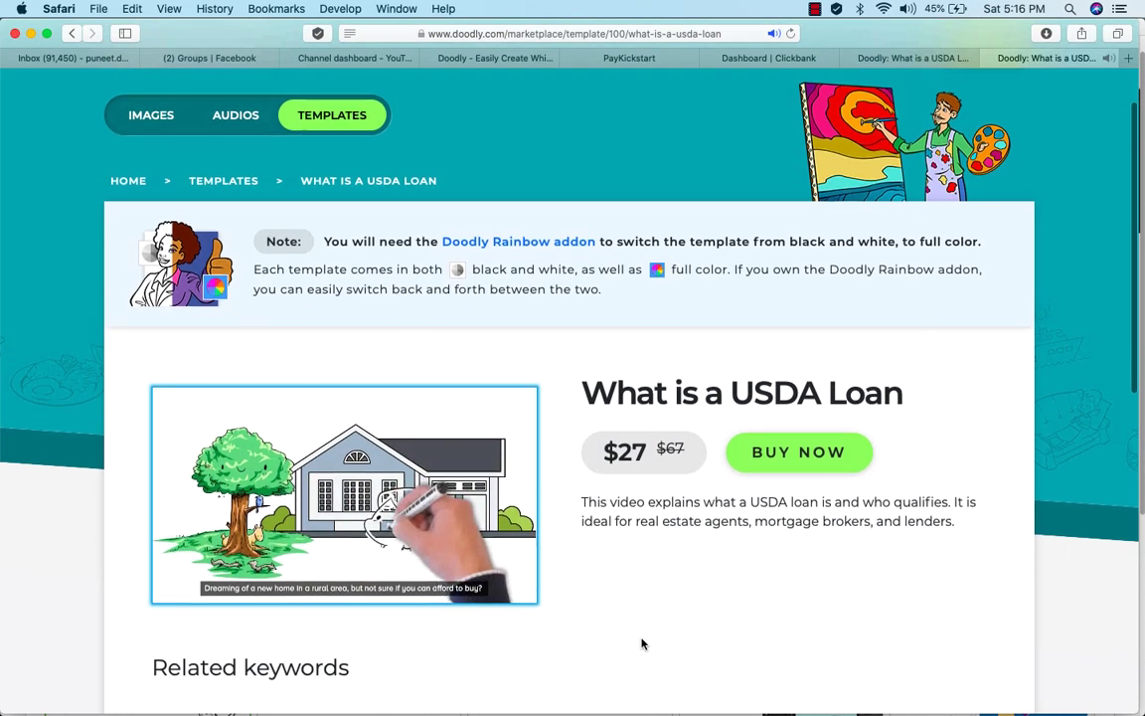
scroll(642, 644, "down", 2)
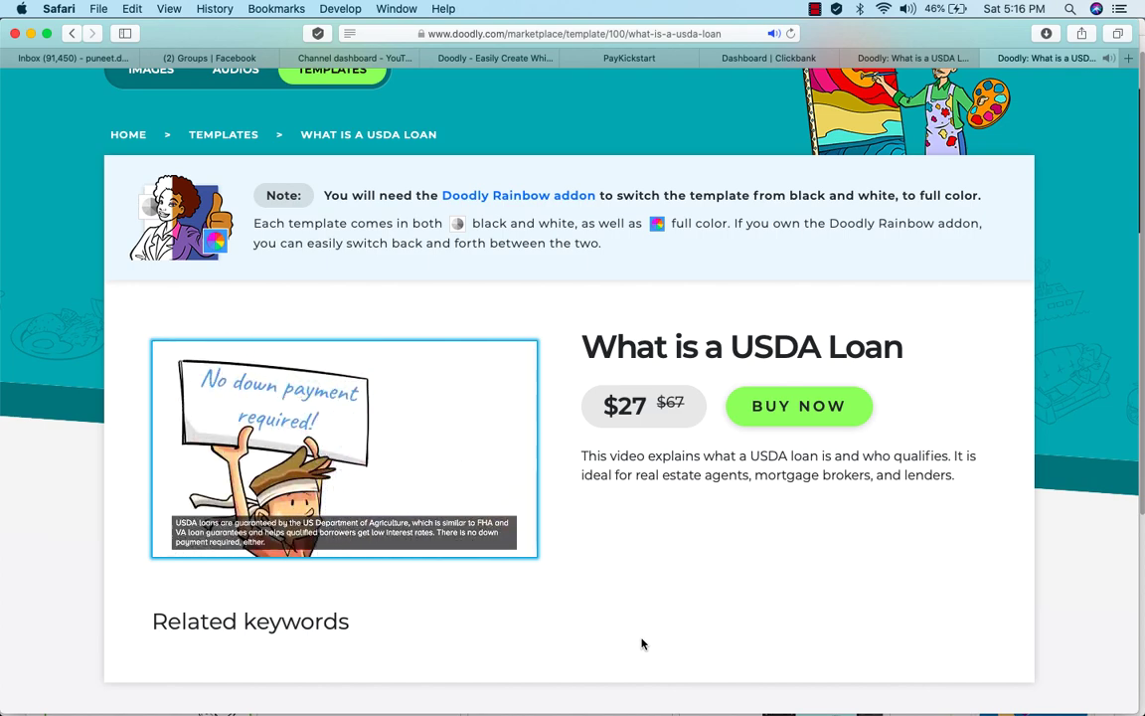
mouse_move(300, 479)
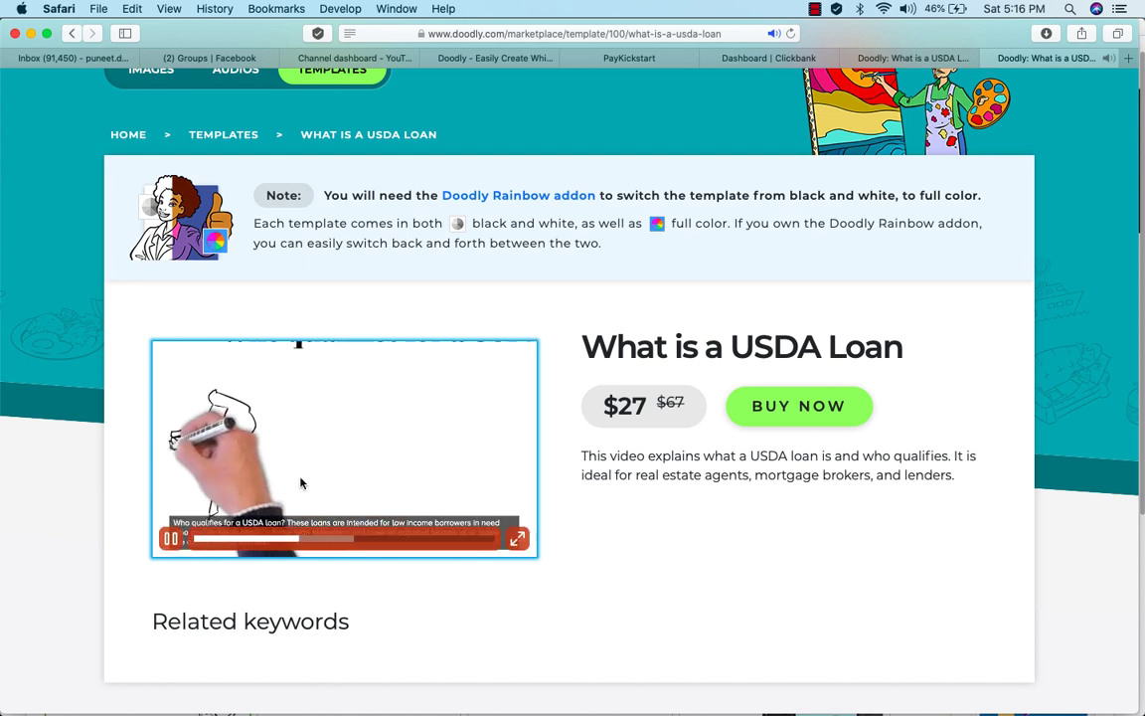
left_click(170, 540)
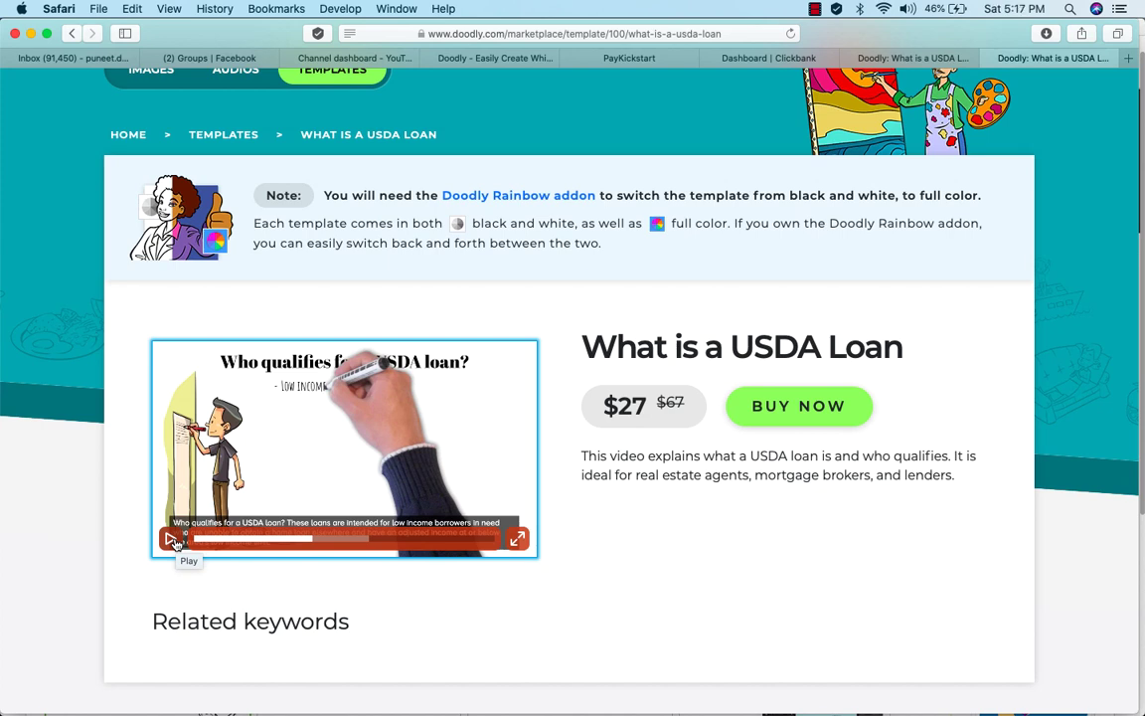
Step: Switch to the Doodly desktop app and start a new video, checking the Custom style's color options but choosing the Whiteboard style
key("super+Tab")
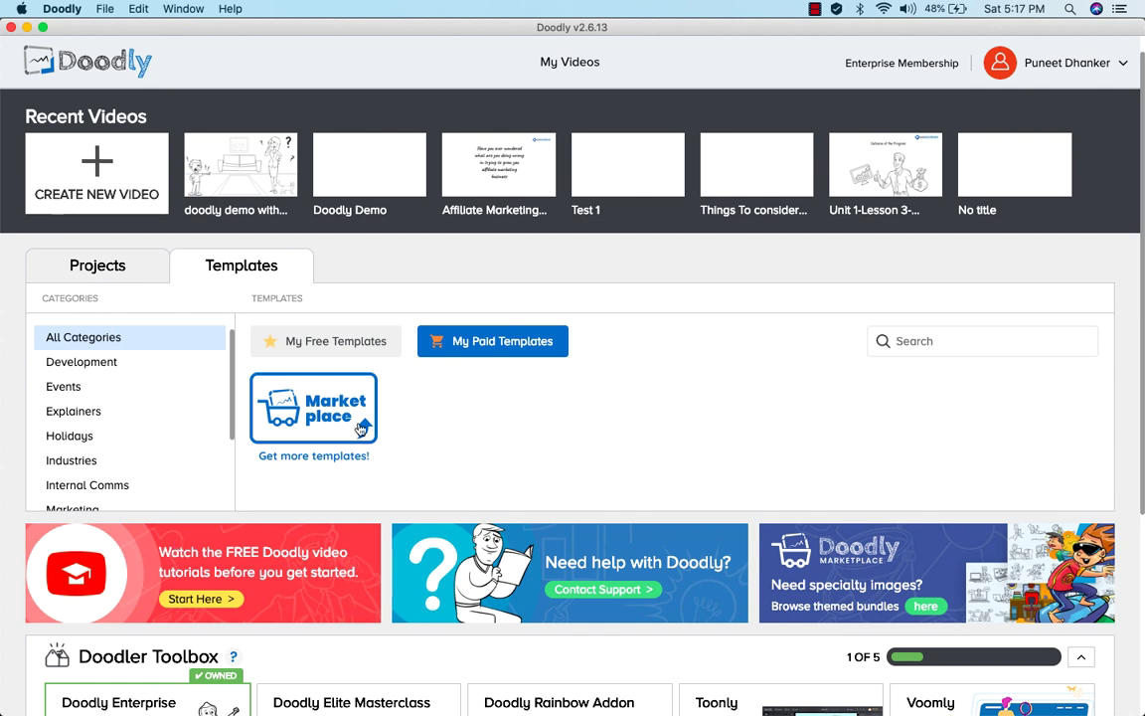
left_click(100, 167)
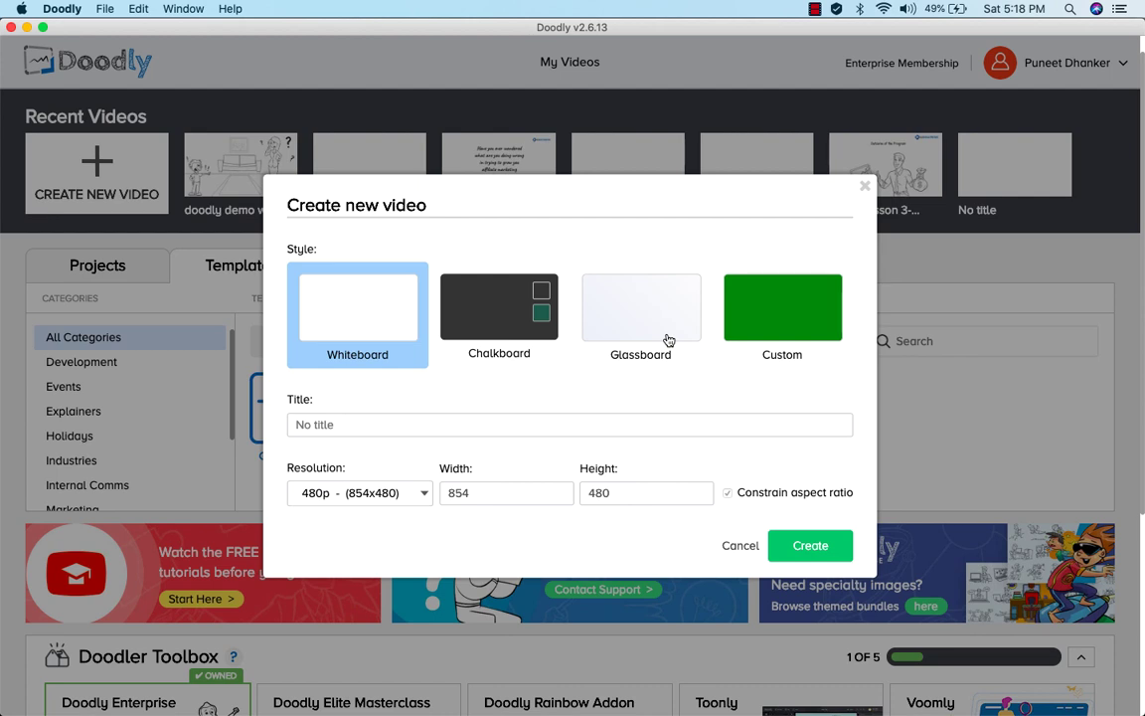
left_click(765, 320)
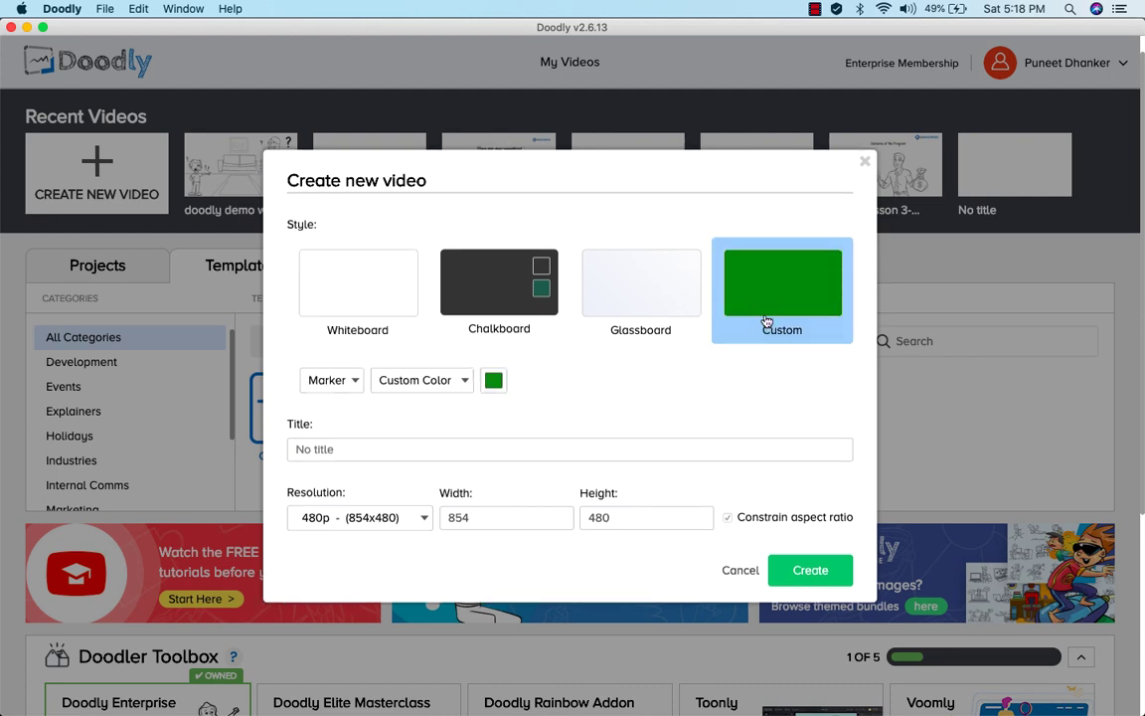
left_click(494, 381)
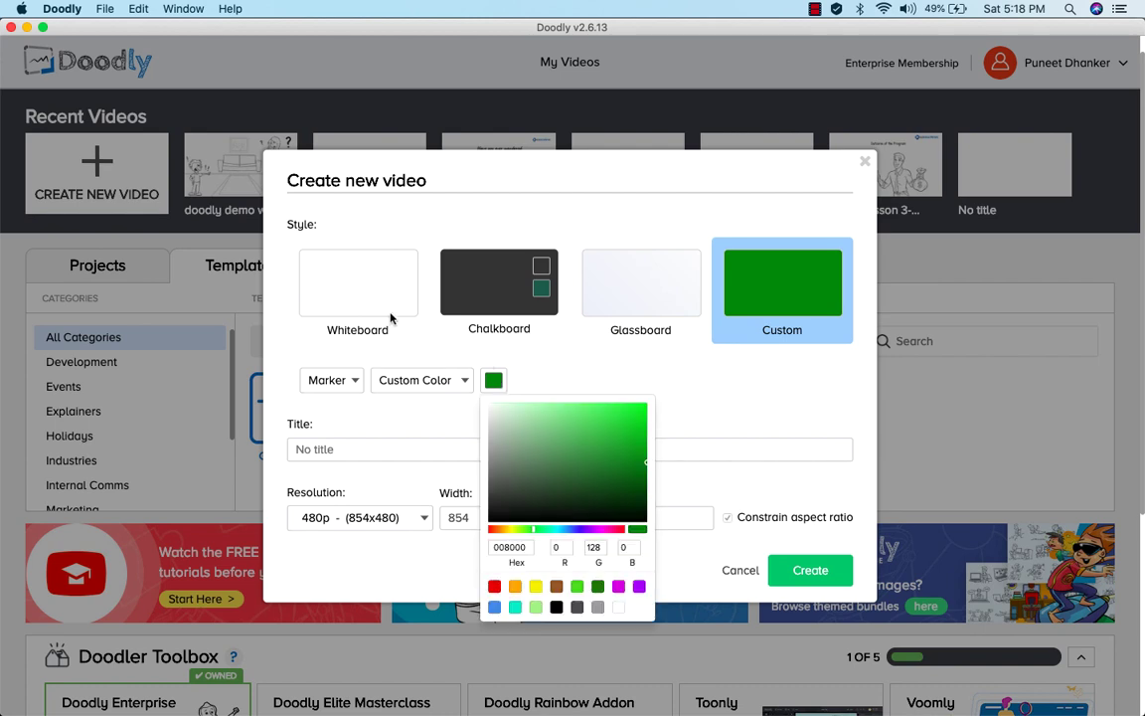
left_click(348, 288)
left_click(351, 289)
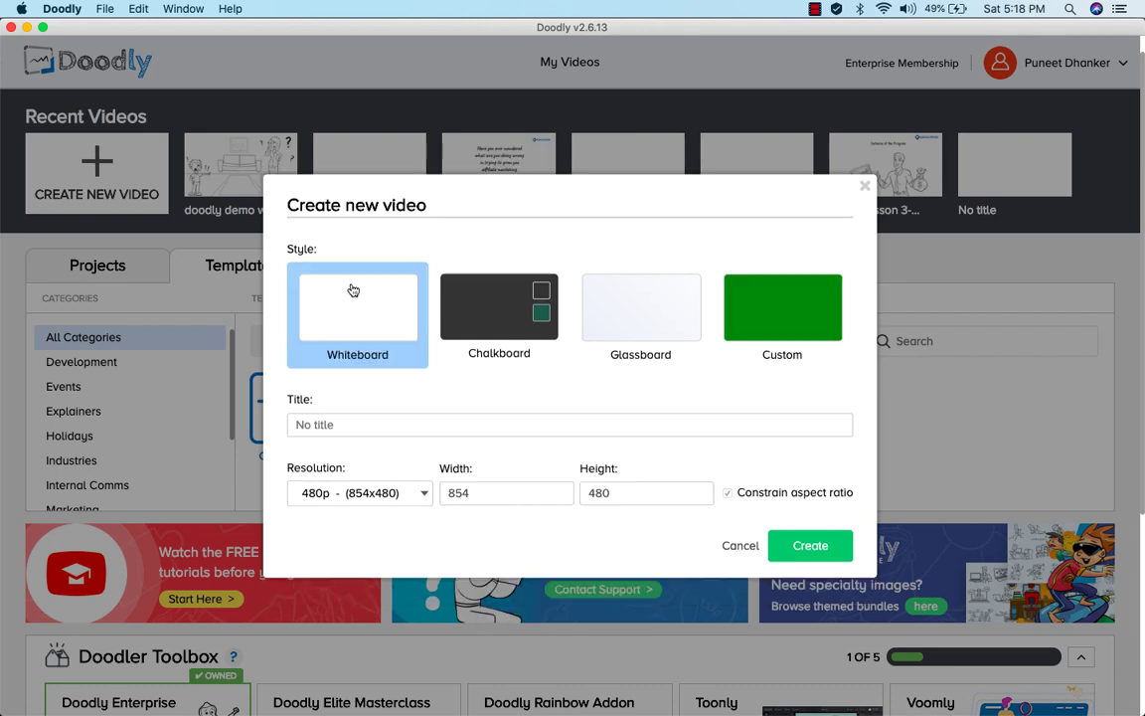
Step: Title the new video Doodly Demo Video, set its resolution to 720p (1280x720) and create it
left_click(351, 424)
type("Doodly Demo Video")
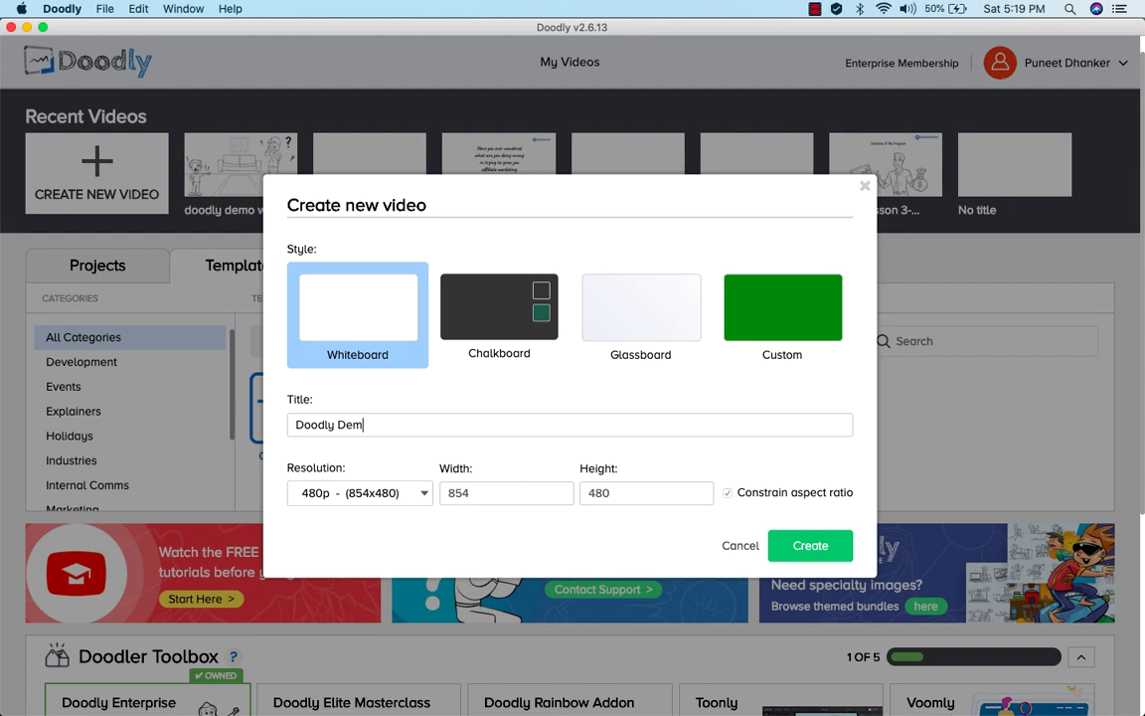
left_click(363, 494)
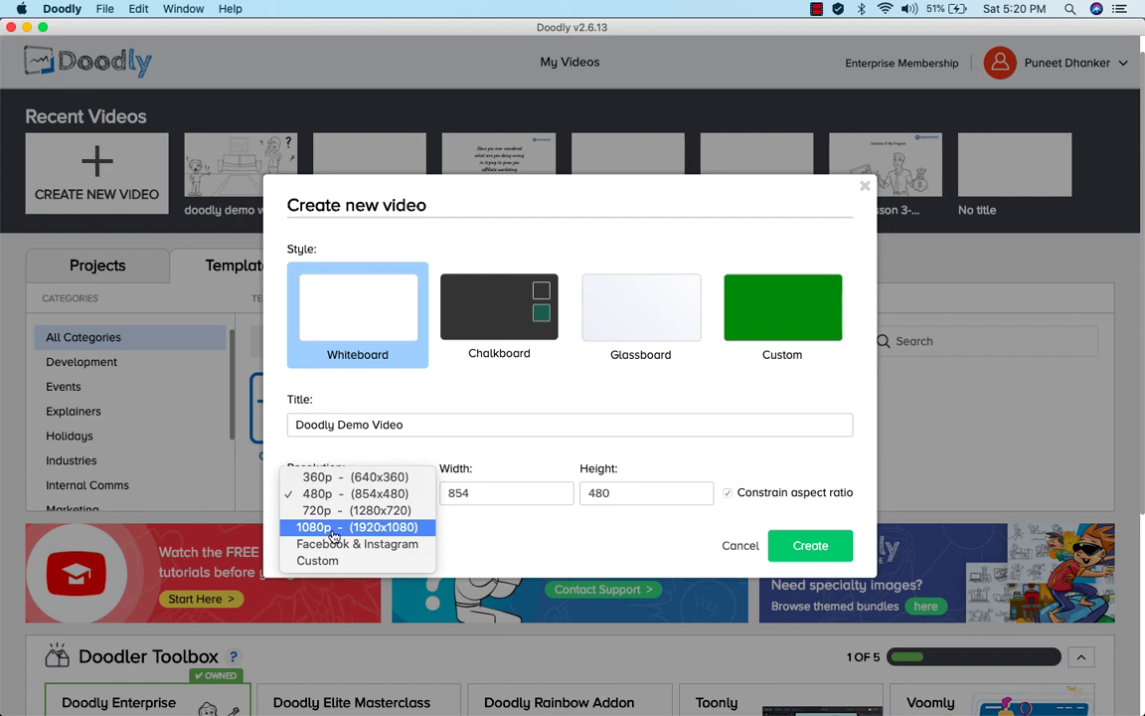
left_click(328, 511)
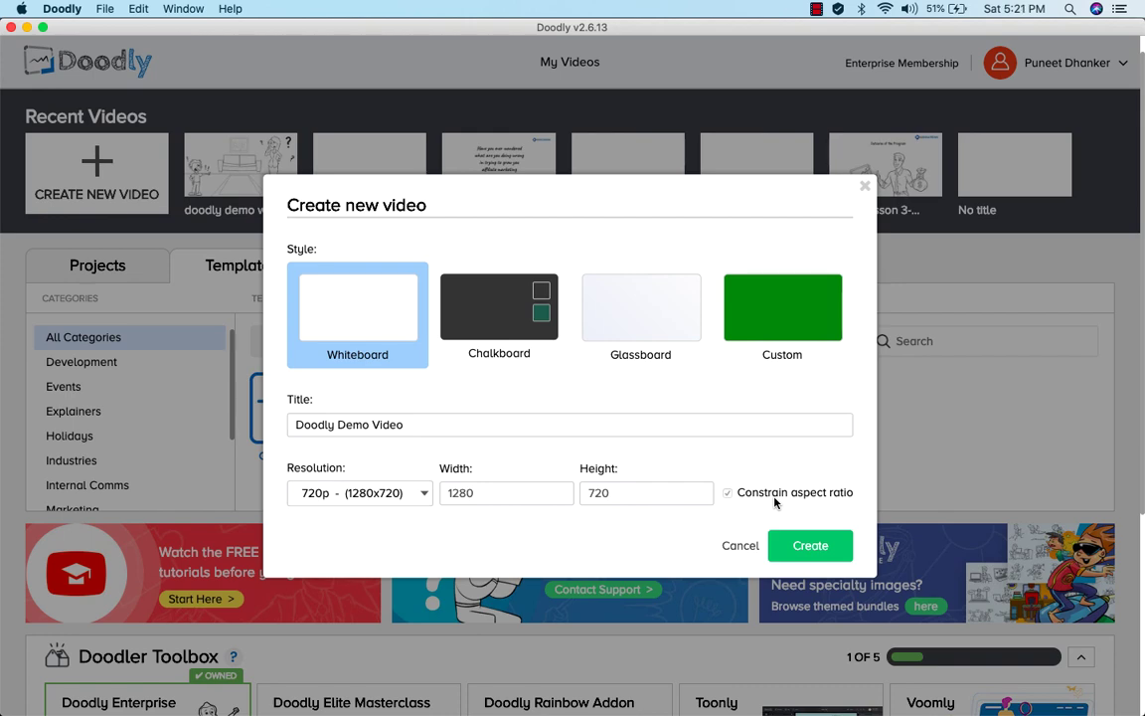
left_click(807, 545)
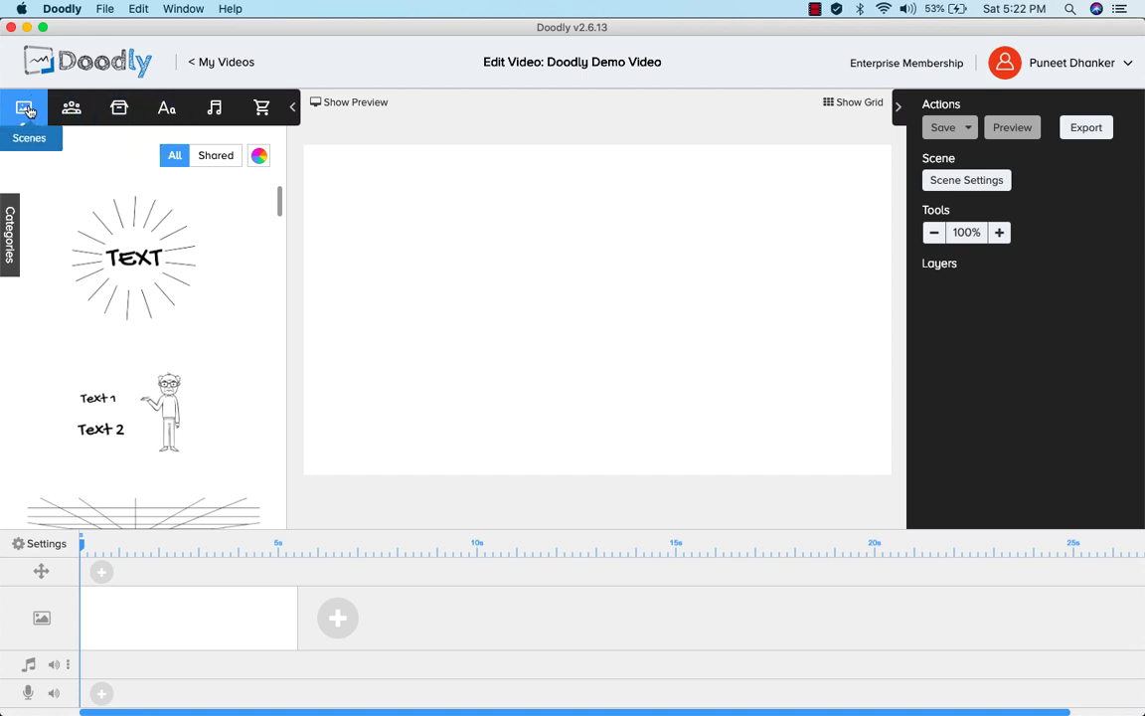
Step: Browse the ready-made scenes in the Scenes library
scroll(146, 326, "down", 10)
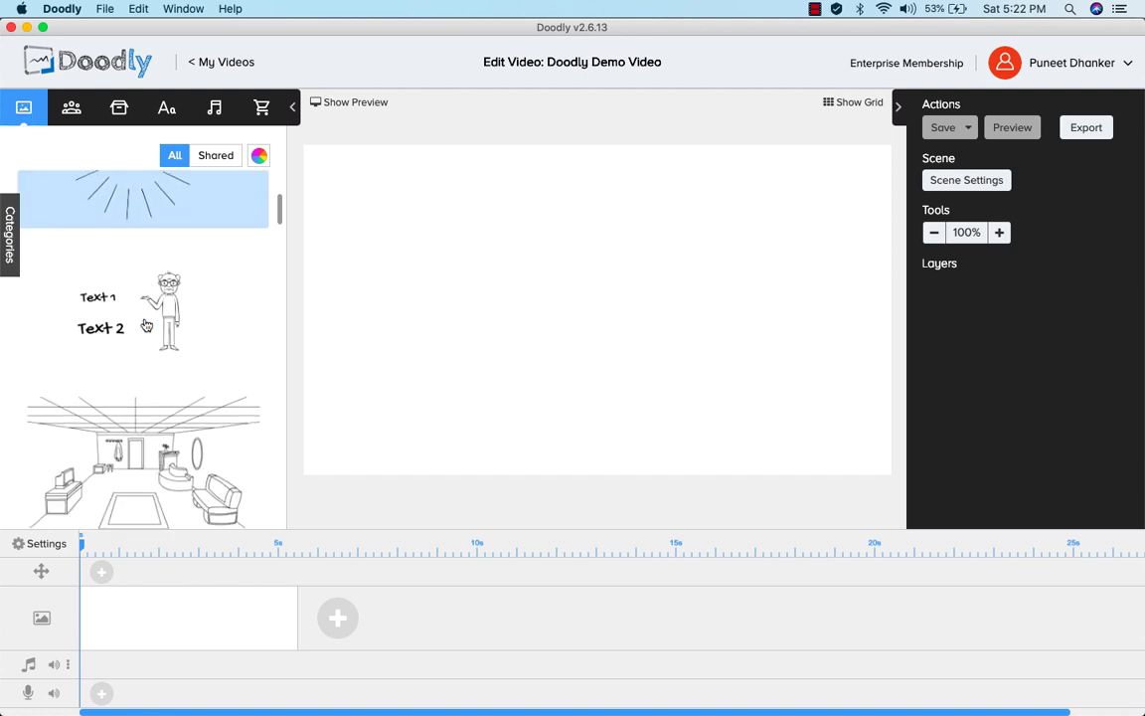
scroll(146, 325, "down", 10)
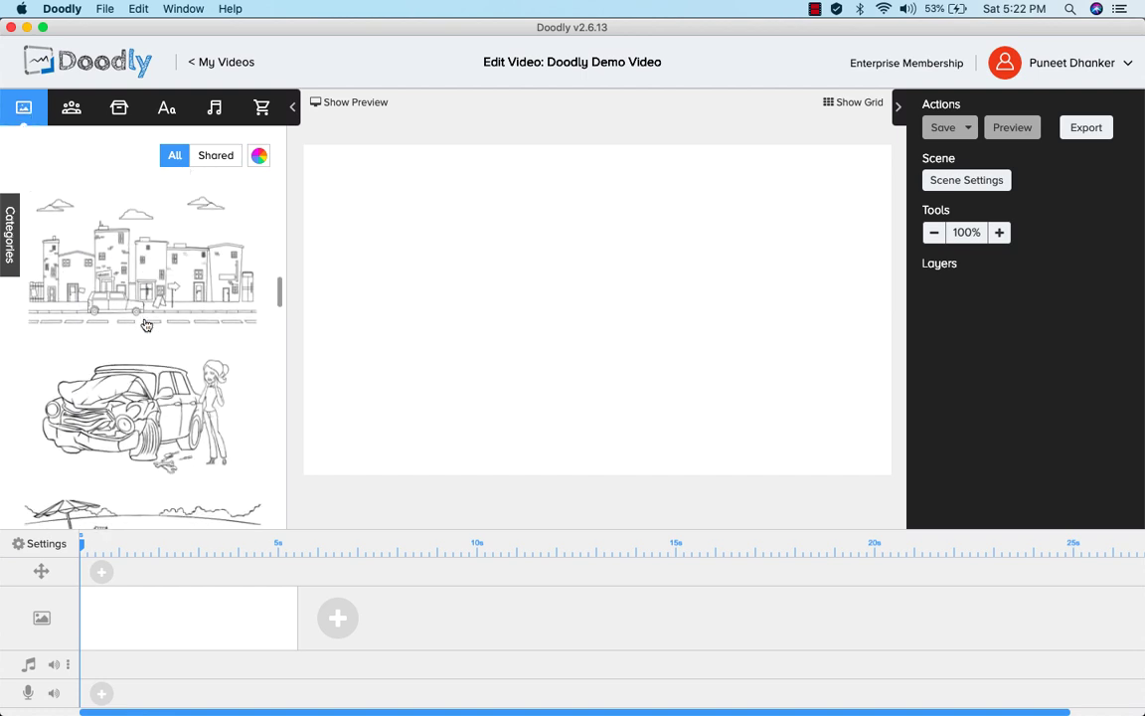
scroll(146, 325, "up", 20)
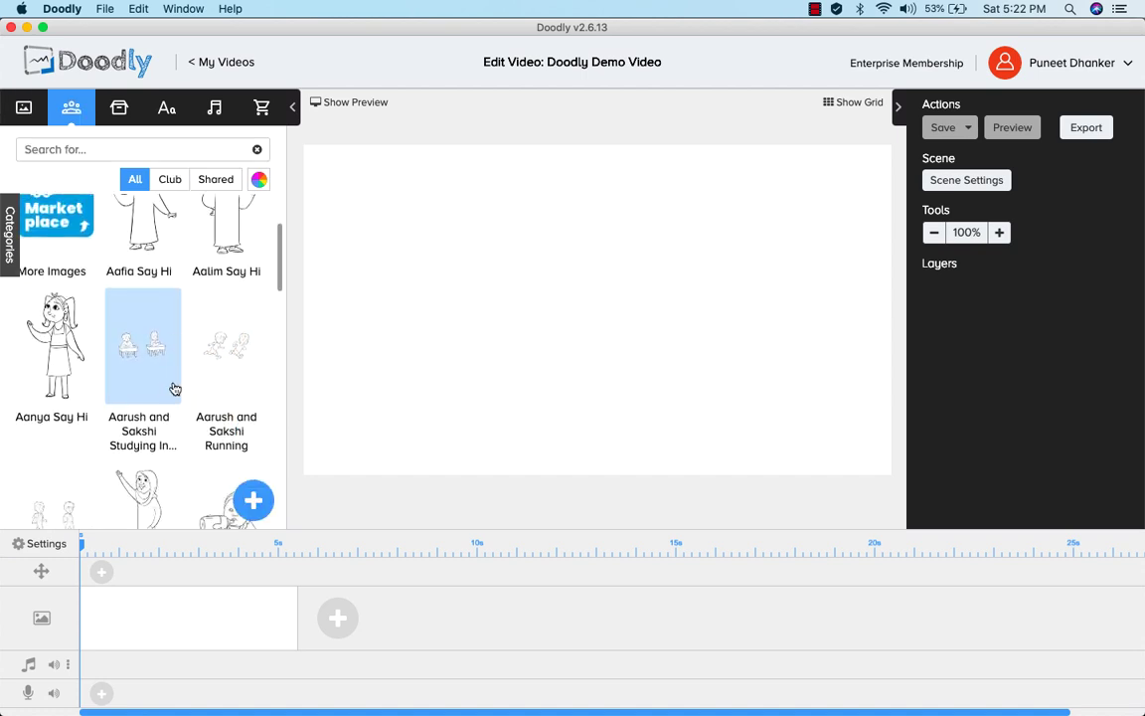
Step: Examine the available characters and their poses in the characters library
scroll(173, 388, "up", 5)
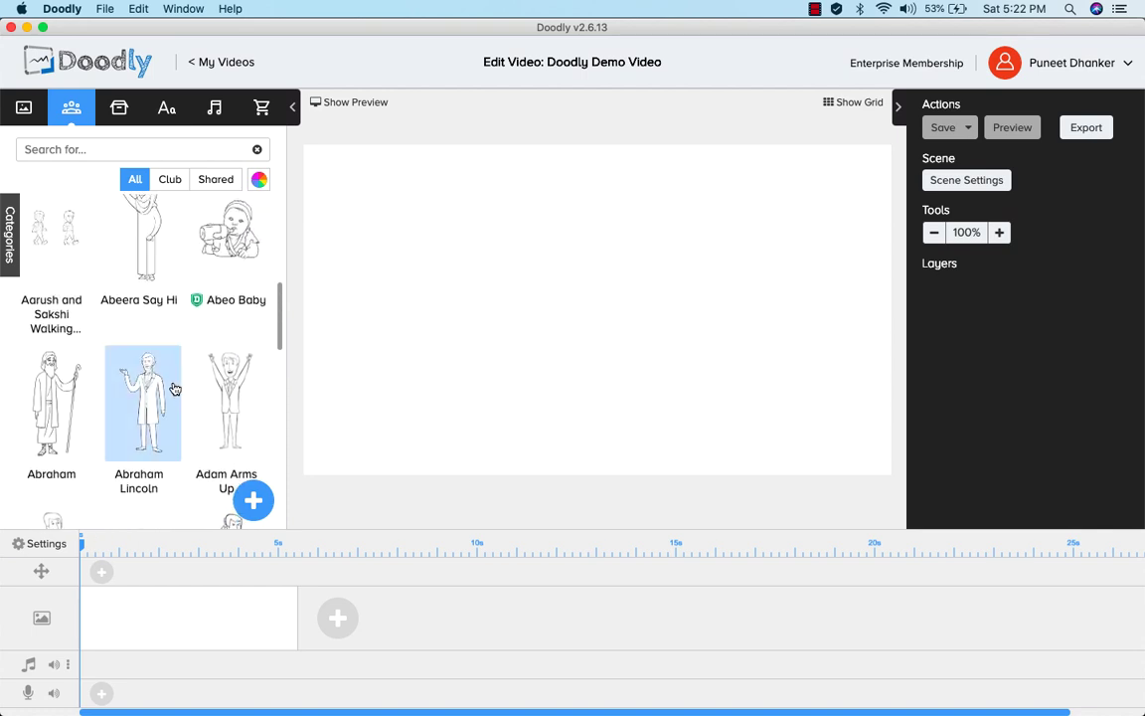
scroll(173, 387, "down", 7)
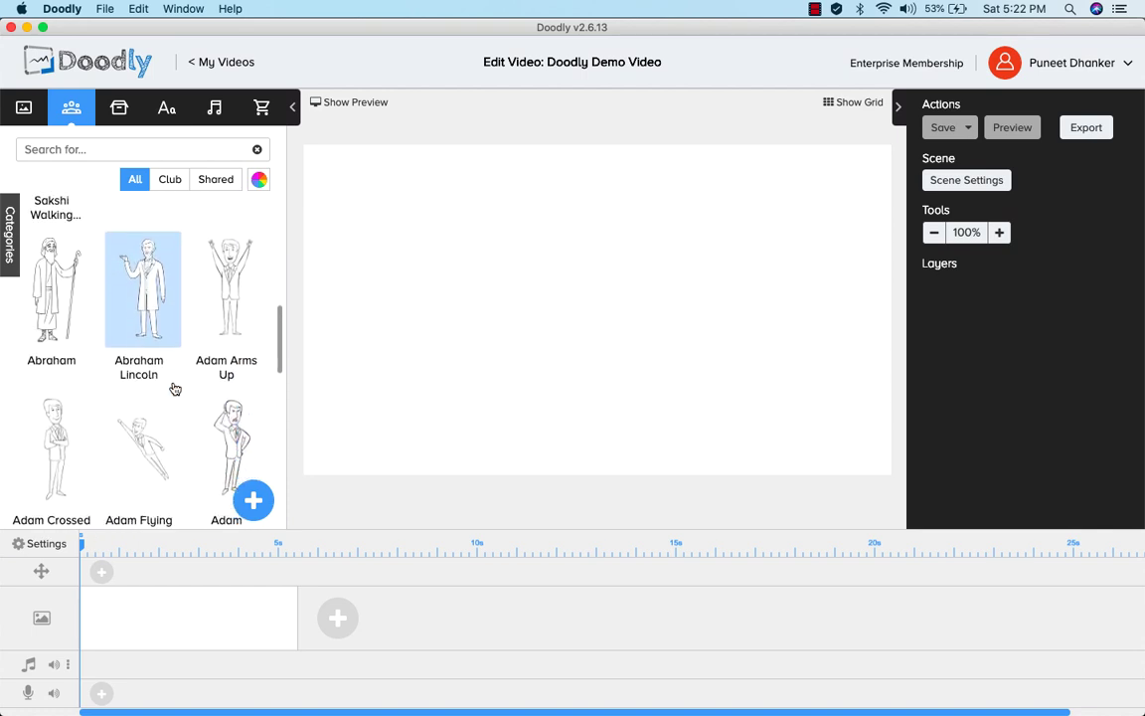
scroll(173, 388, "up", 5)
scroll(174, 388, "down", 10)
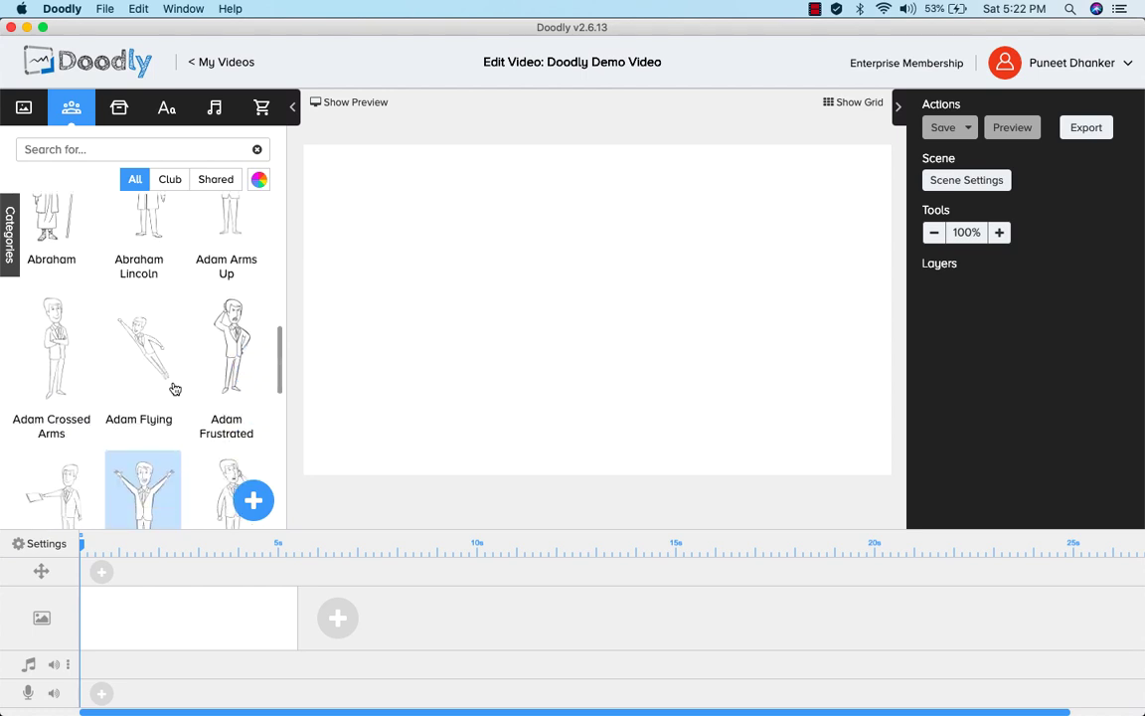
scroll(174, 388, "up", 10)
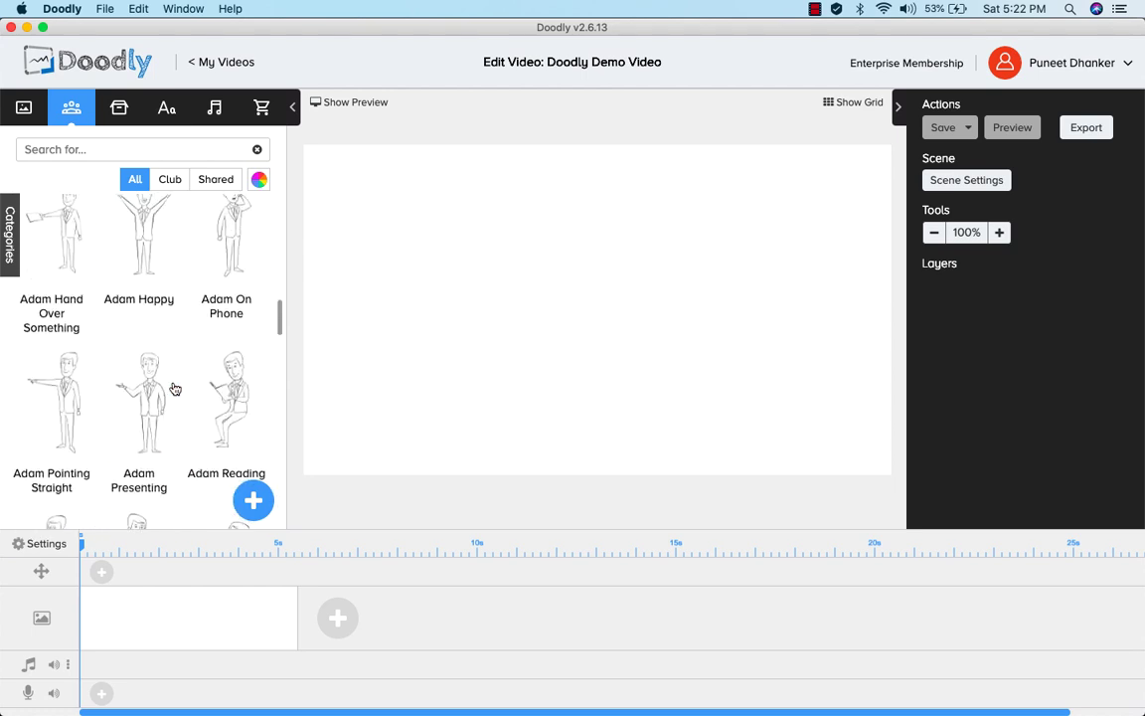
scroll(174, 388, "up", 8)
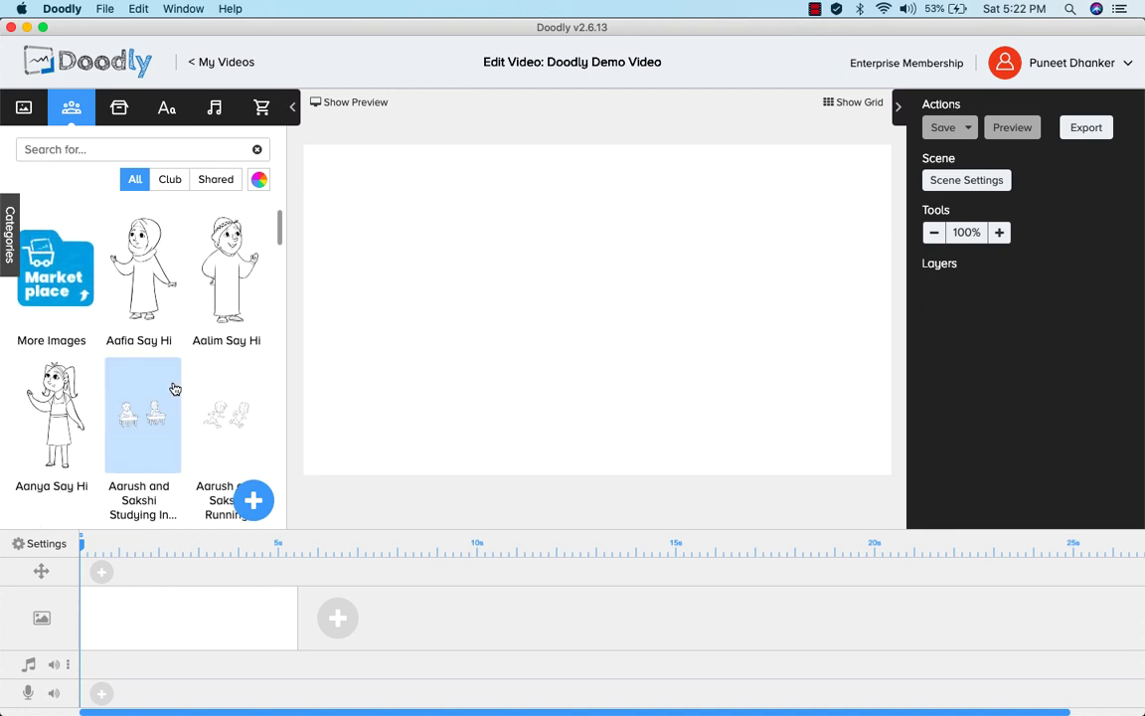
scroll(213, 398, "down", 5)
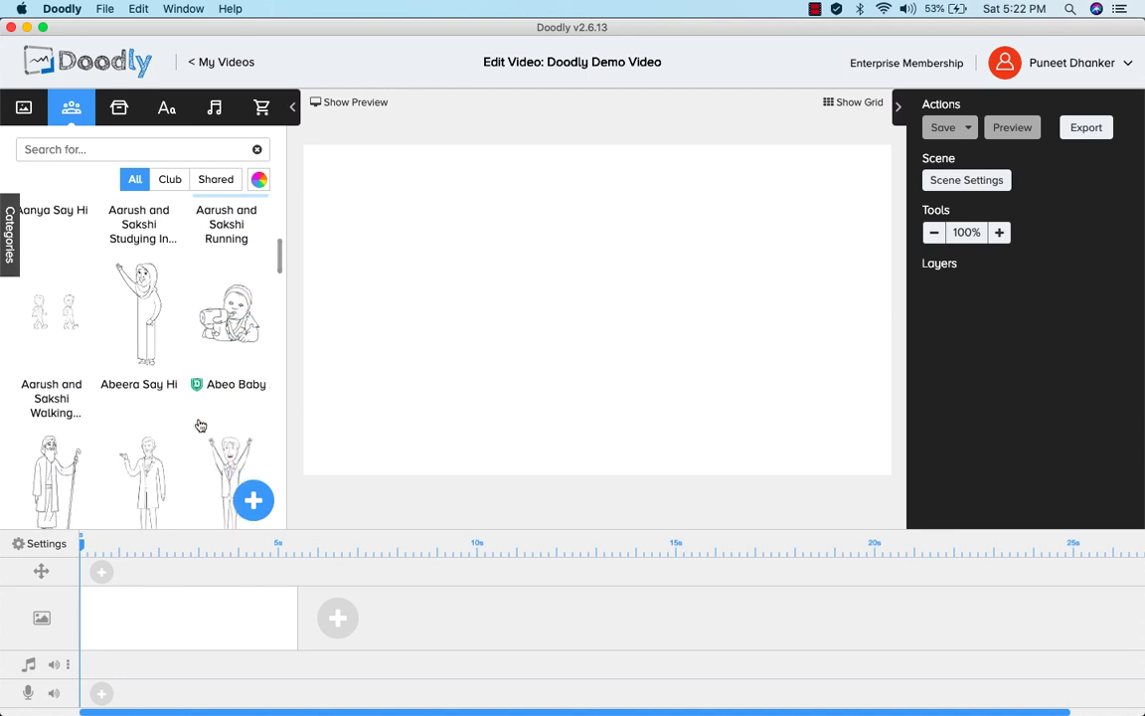
scroll(200, 425, "down", 3)
scroll(200, 425, "up", 8)
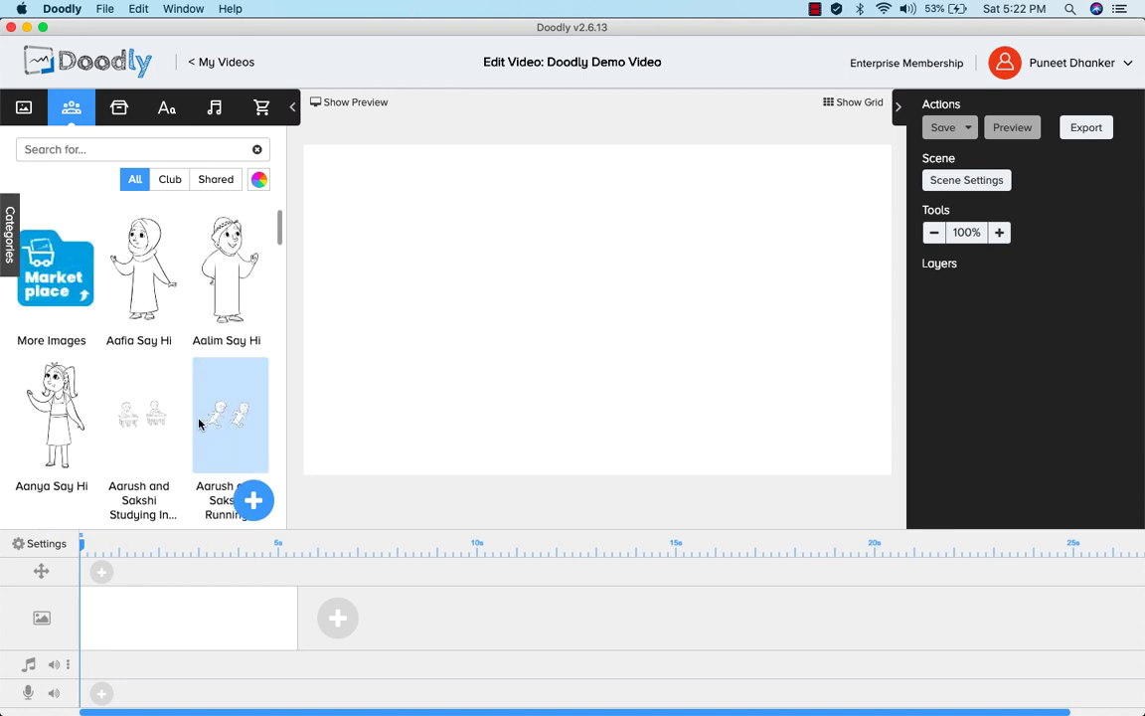
Step: Browse the imported logos and drawn objects in the props library
left_click(118, 114)
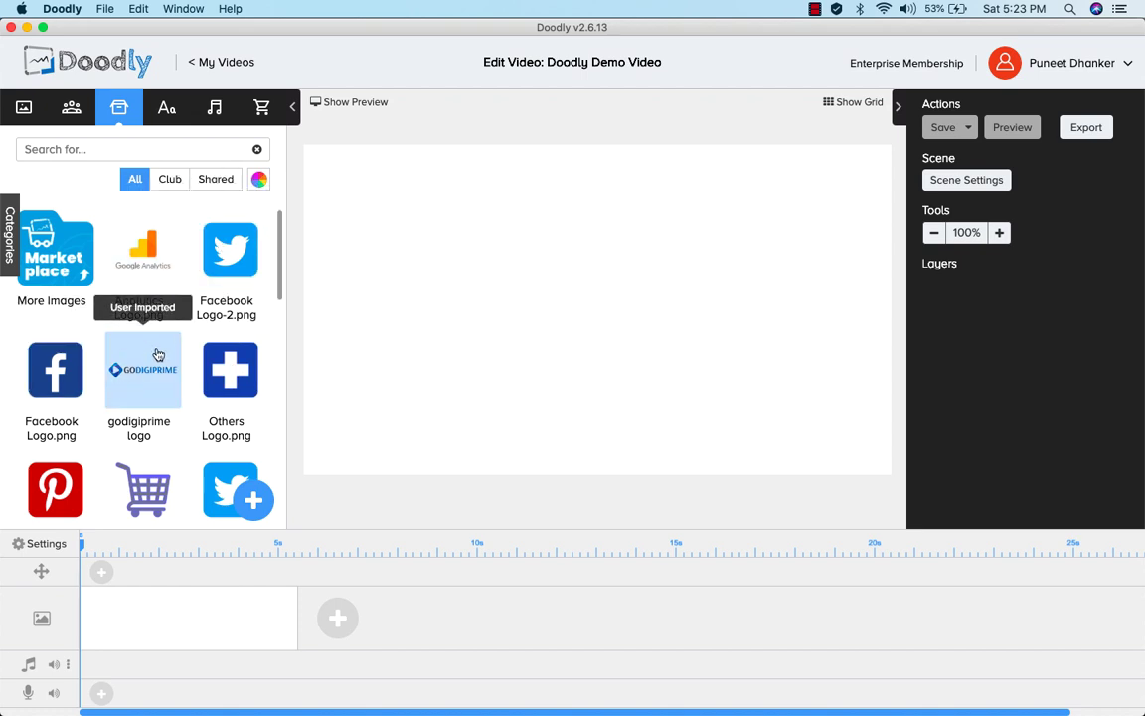
scroll(171, 418, "down", 2)
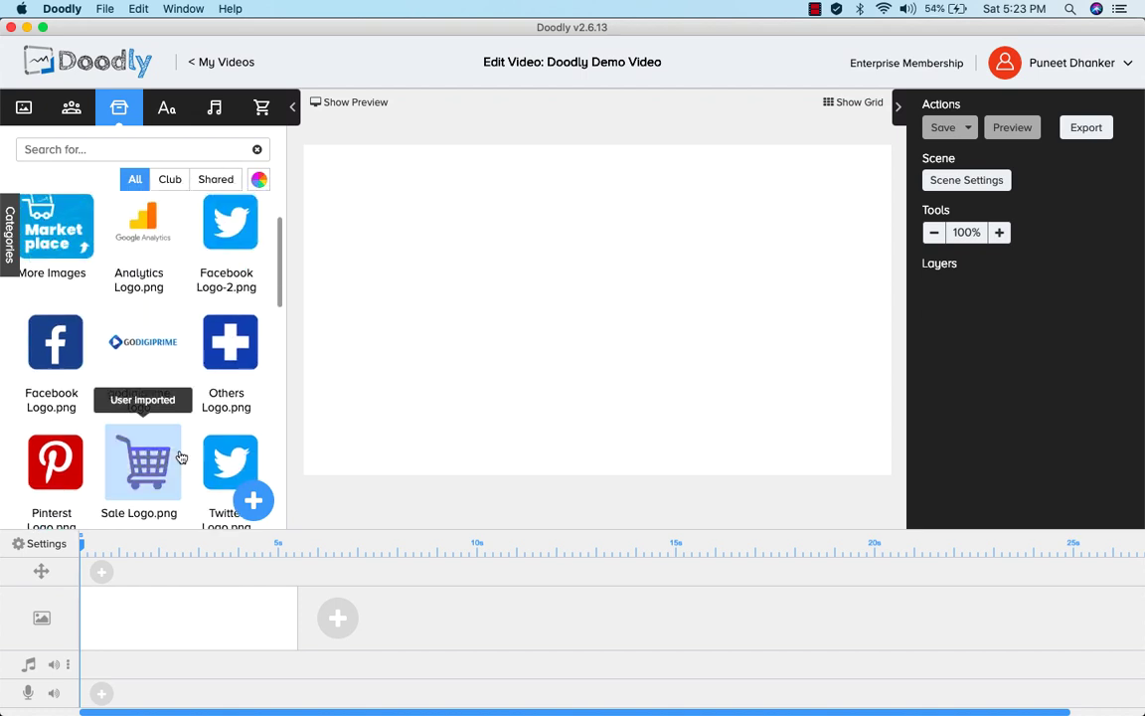
scroll(181, 456, "down", 10)
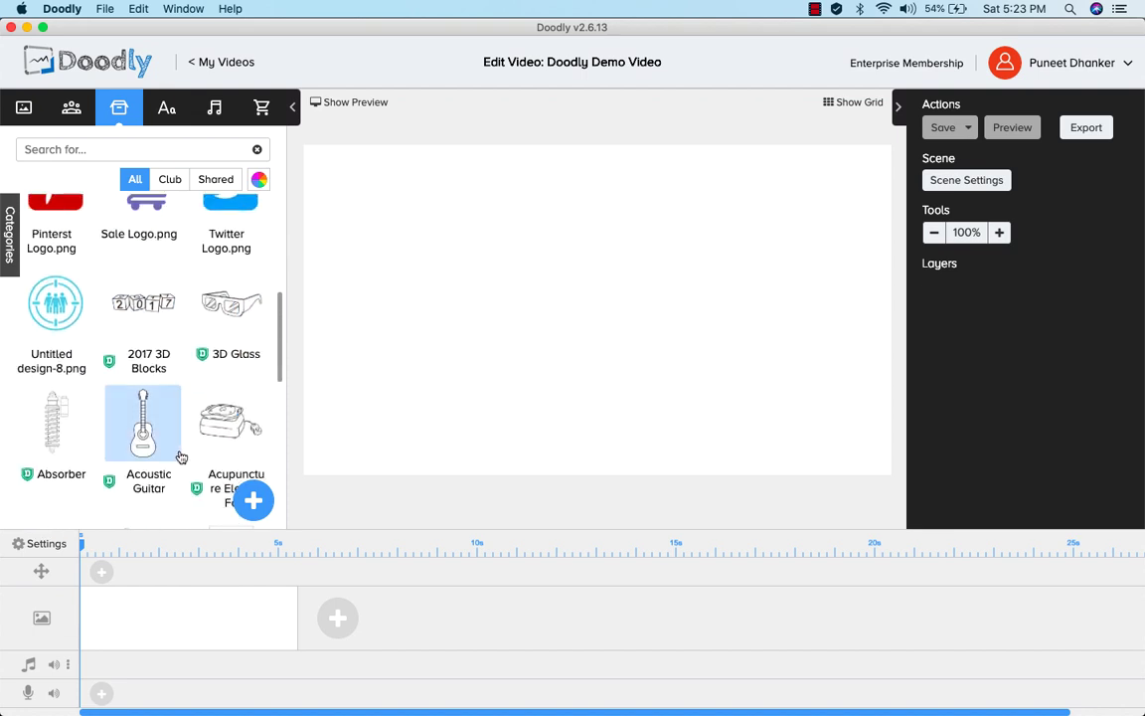
scroll(181, 457, "down", 8)
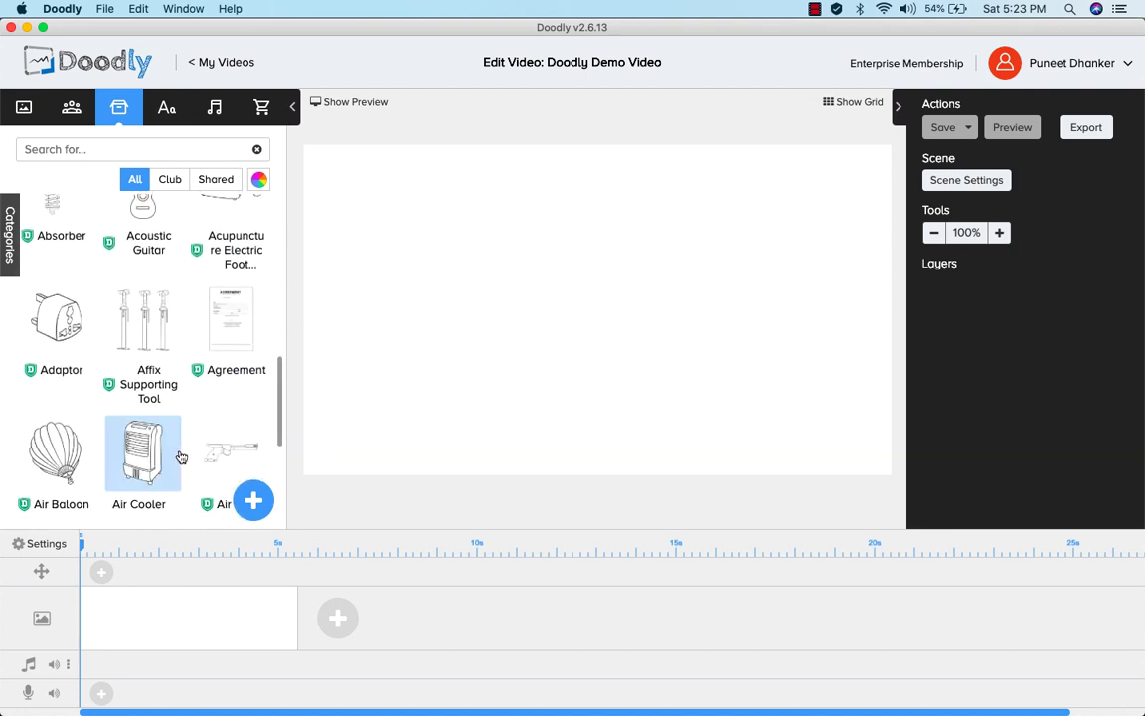
scroll(181, 457, "down", 3)
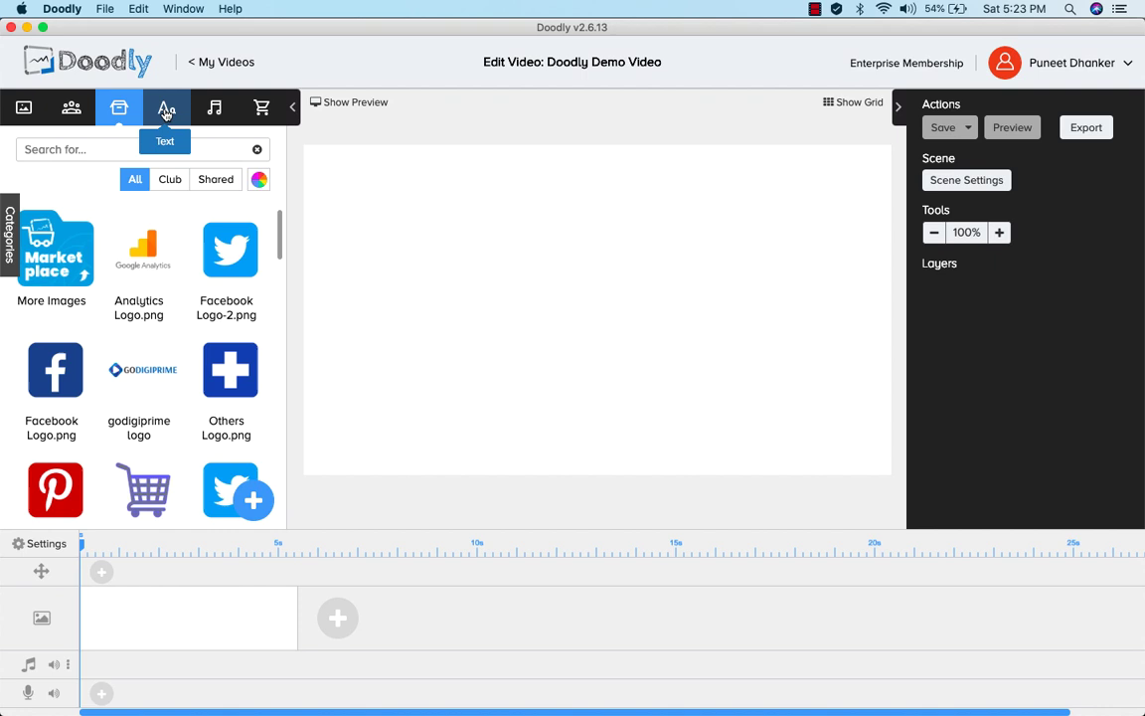
Step: Look through the available fonts in the Text library
left_click(166, 112)
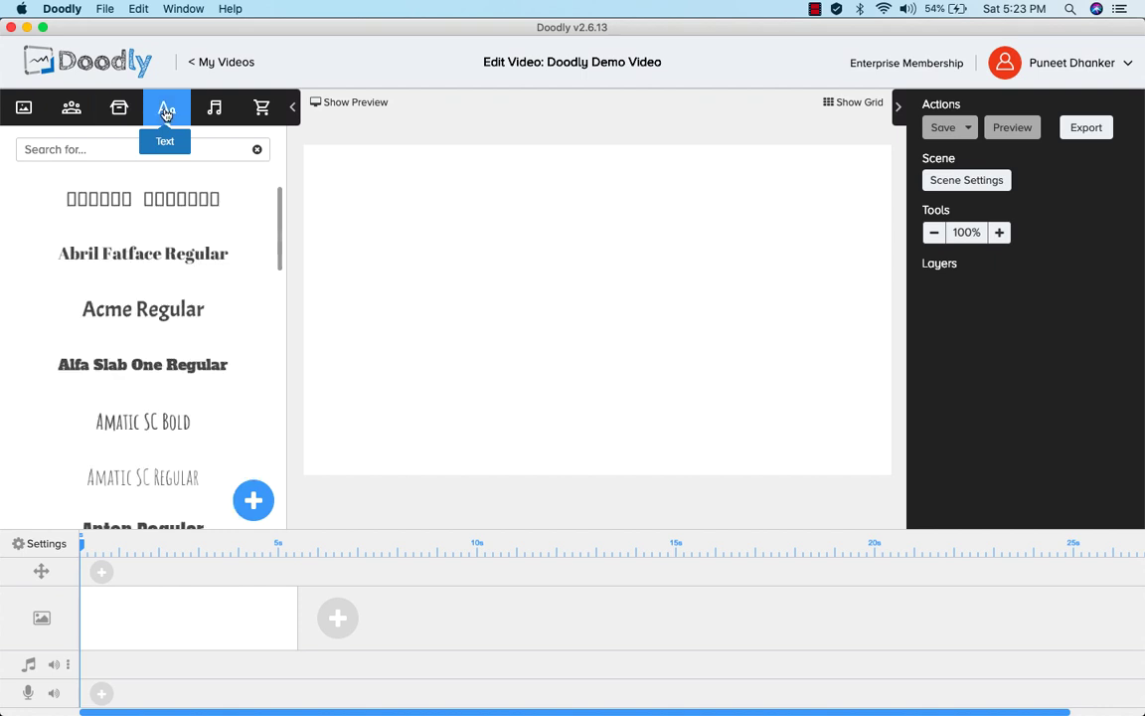
scroll(165, 404, "down", 15)
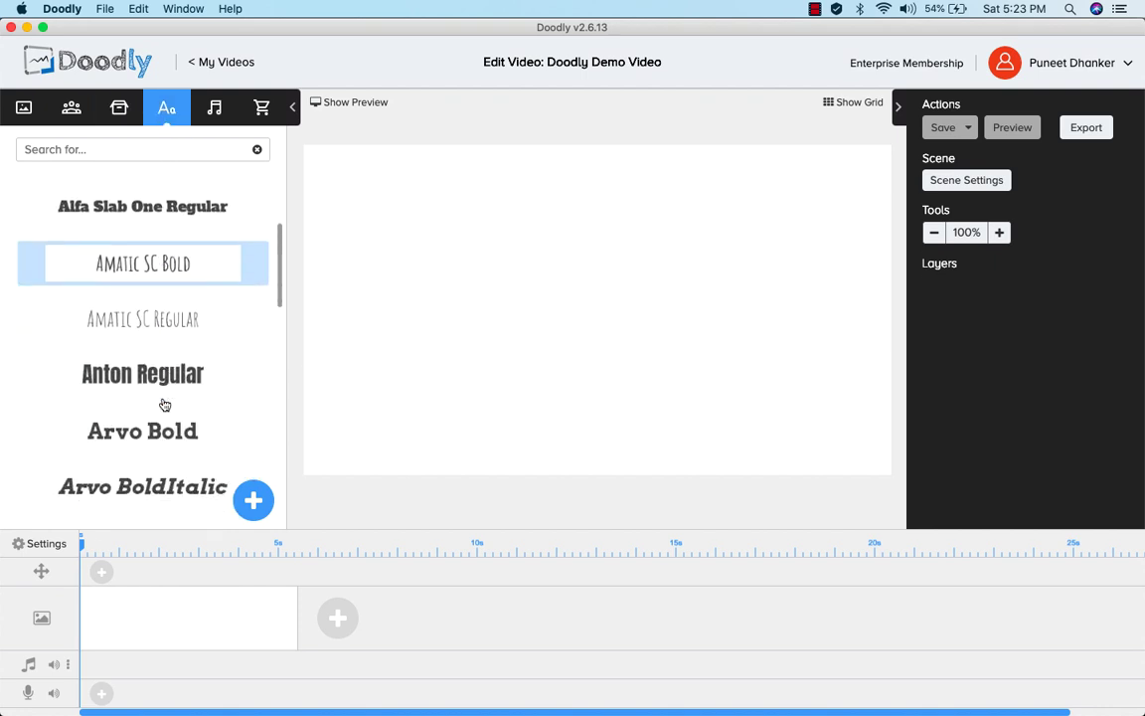
scroll(165, 405, "down", 2)
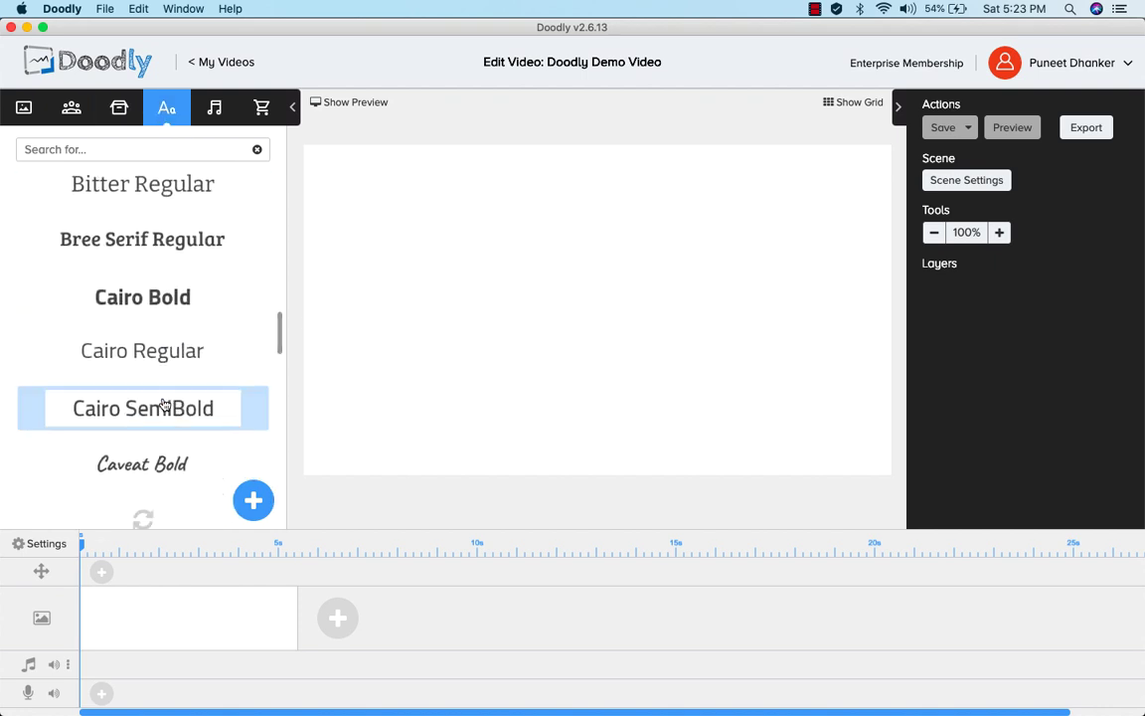
scroll(163, 403, "up", 15)
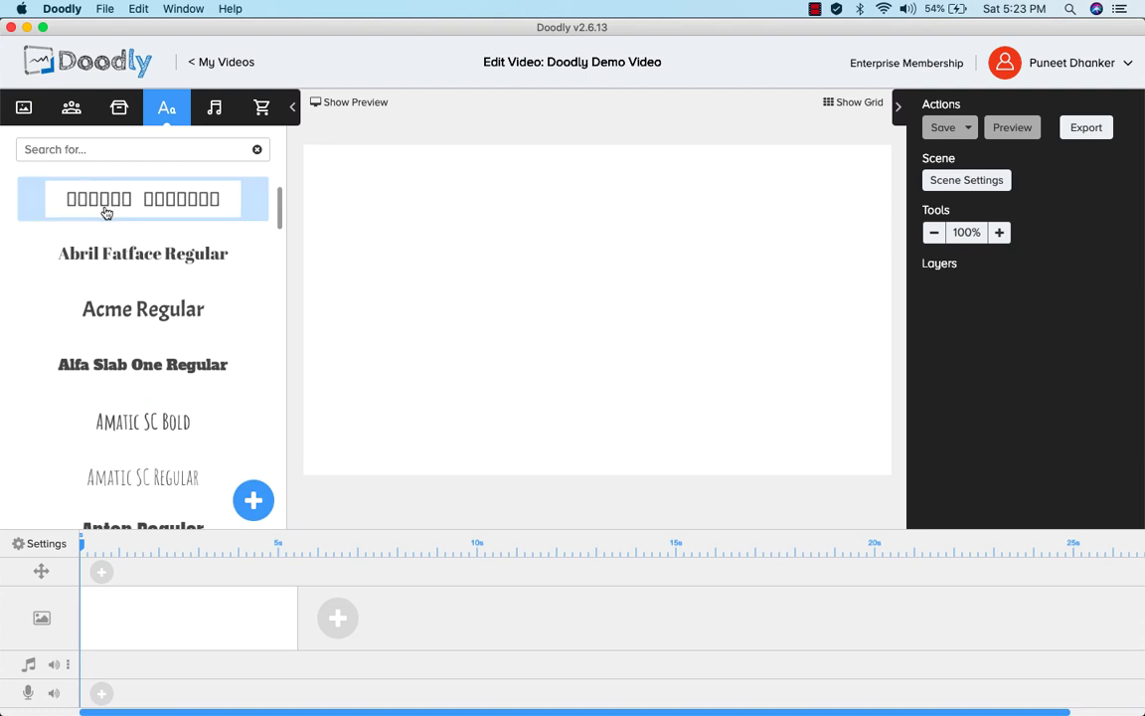
Step: Browse the recorded audio, music tracks and sound effects in the audio library, and open the marketplace
left_click(216, 112)
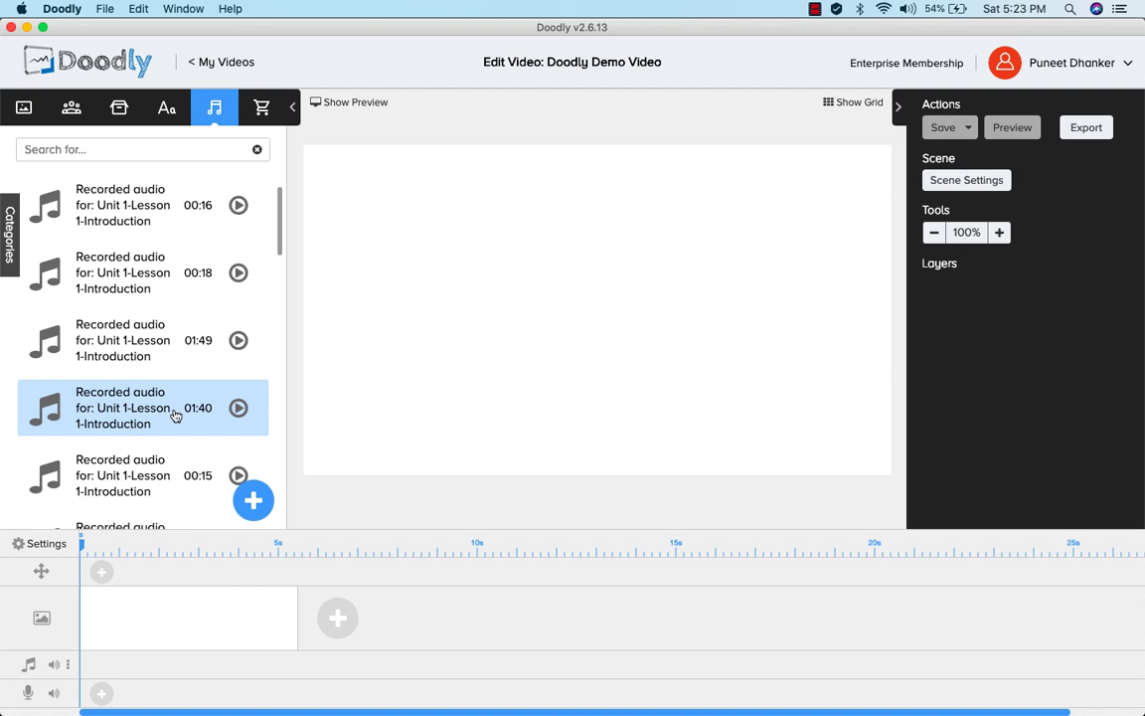
scroll(149, 371, "down", 3)
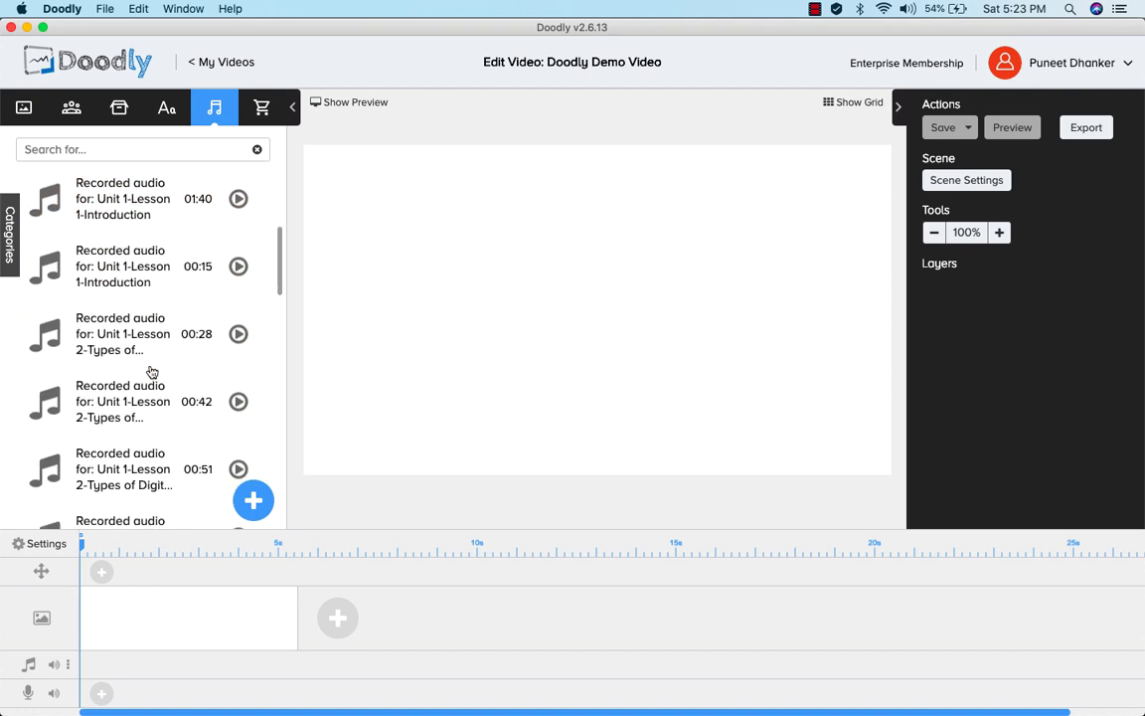
scroll(134, 435, "down", 10)
scroll(133, 435, "up", 6)
scroll(133, 434, "down", 6)
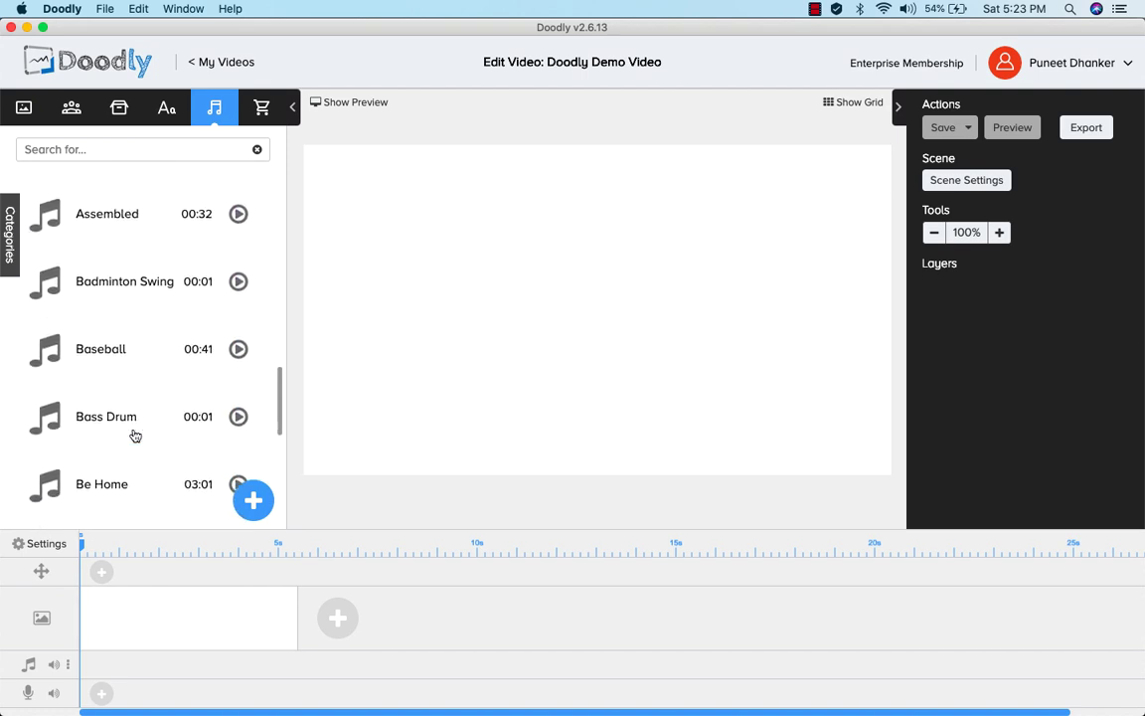
scroll(136, 435, "down", 6)
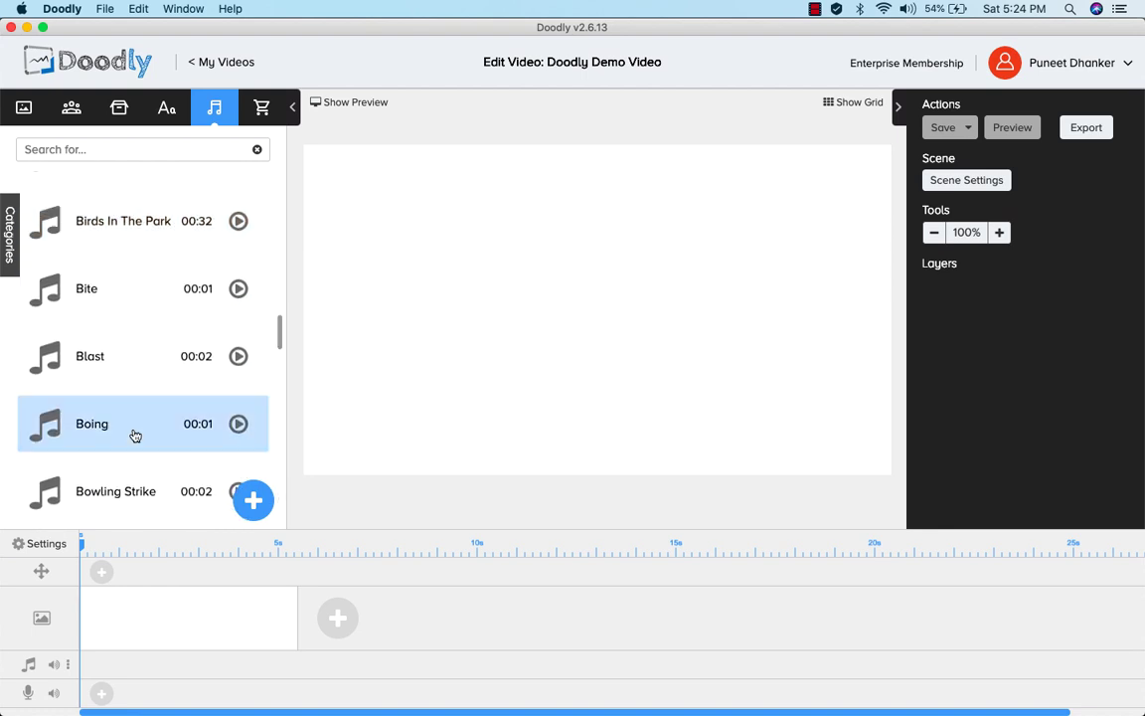
scroll(136, 436, "down", 1)
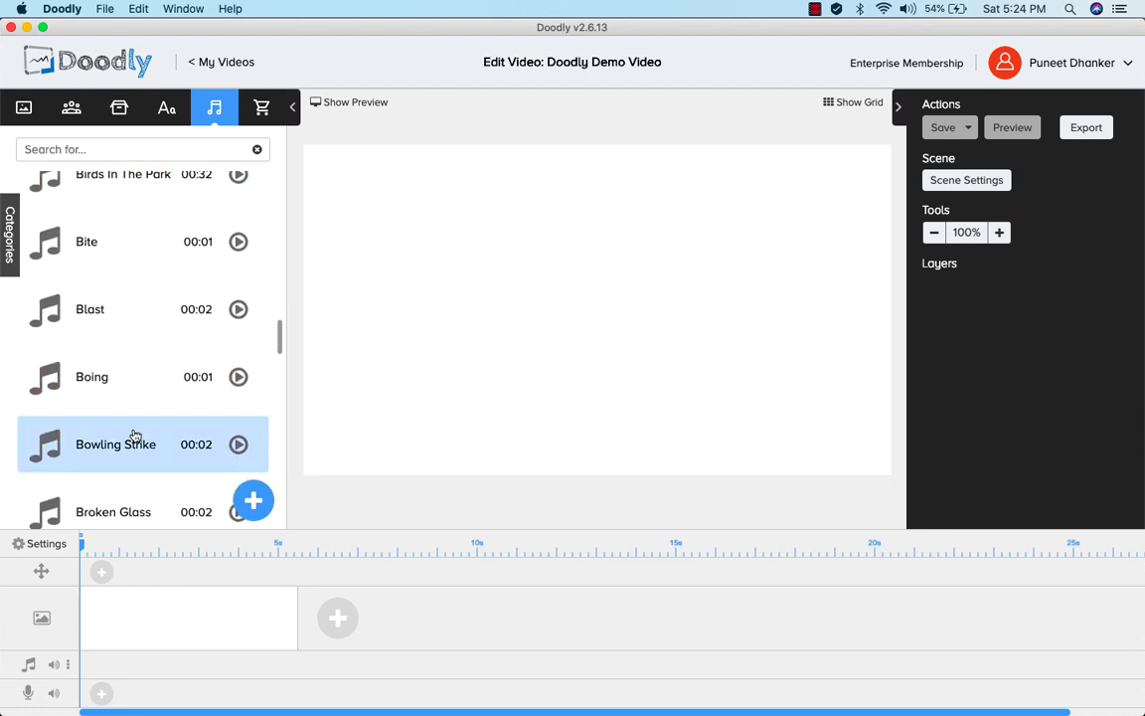
scroll(135, 436, "down", 1)
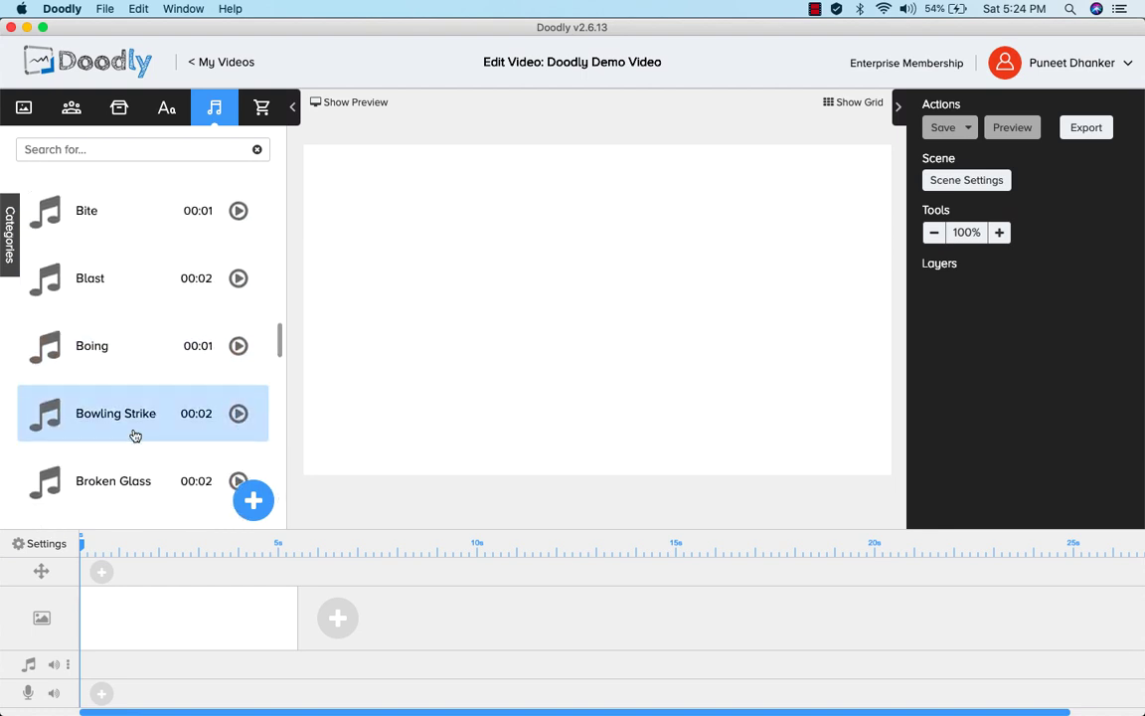
scroll(135, 436, "up", 15)
scroll(136, 435, "down", 1)
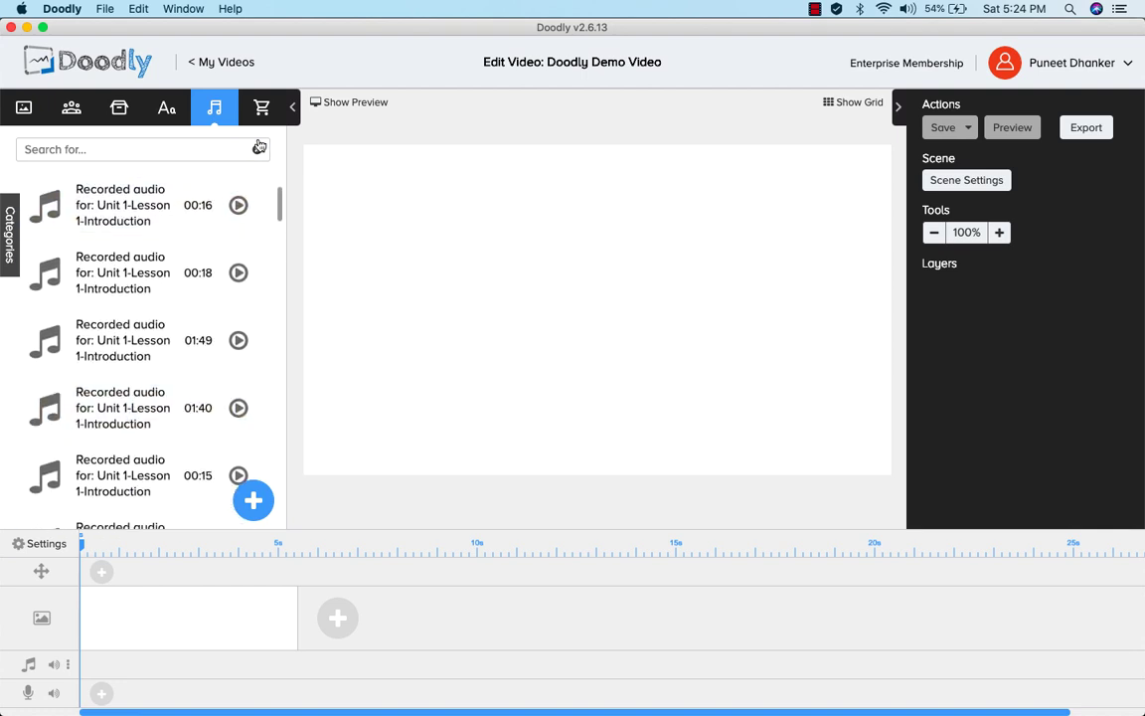
left_click(261, 107)
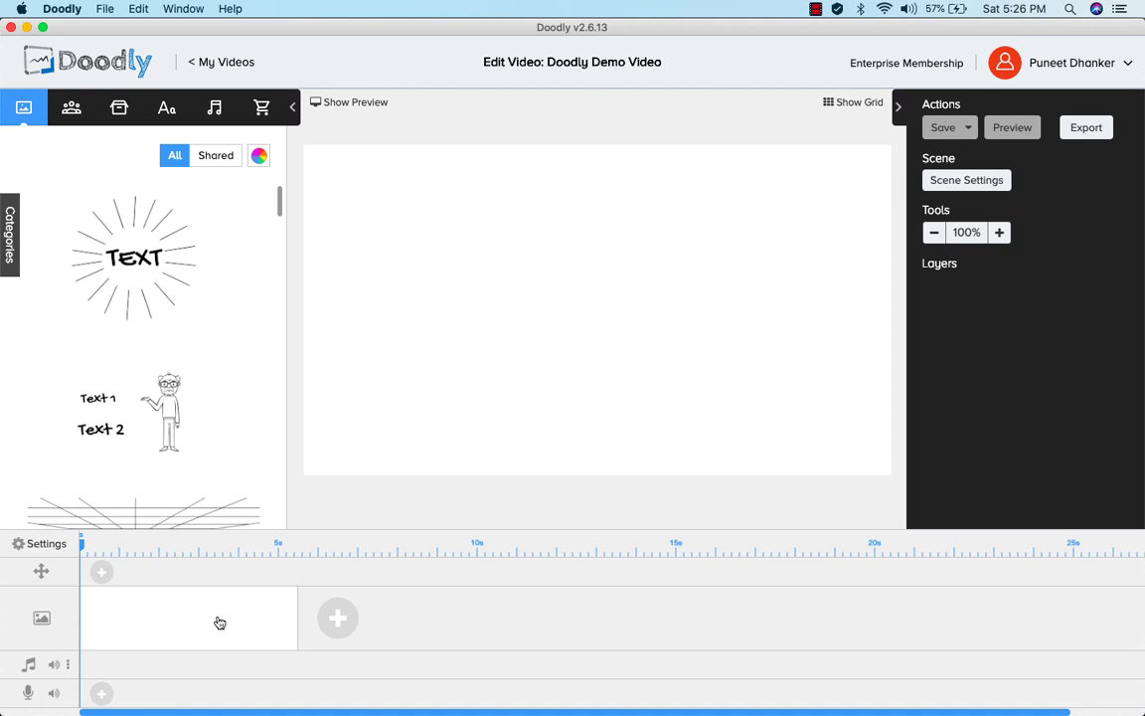
Step: Add the ready-made scene with Text 1, Text 2 and the old man in glasses to the empty canvas
scroll(179, 378, "down", 3)
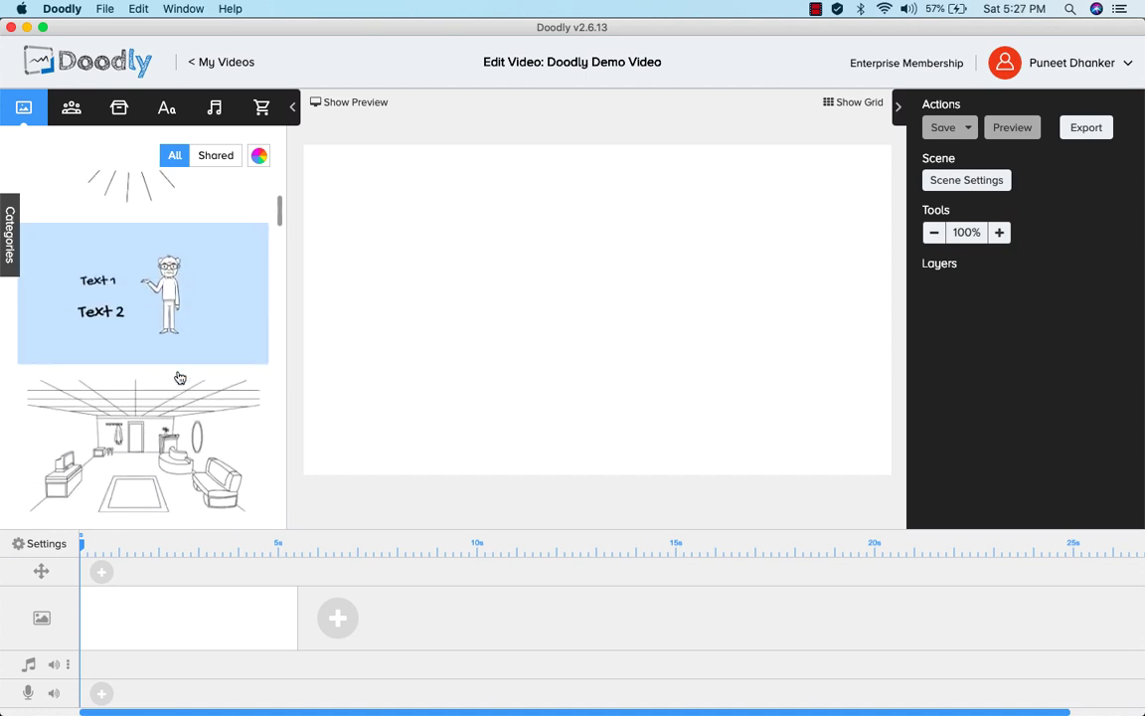
scroll(170, 372, "up", 2)
left_click_drag(160, 360, 608, 298)
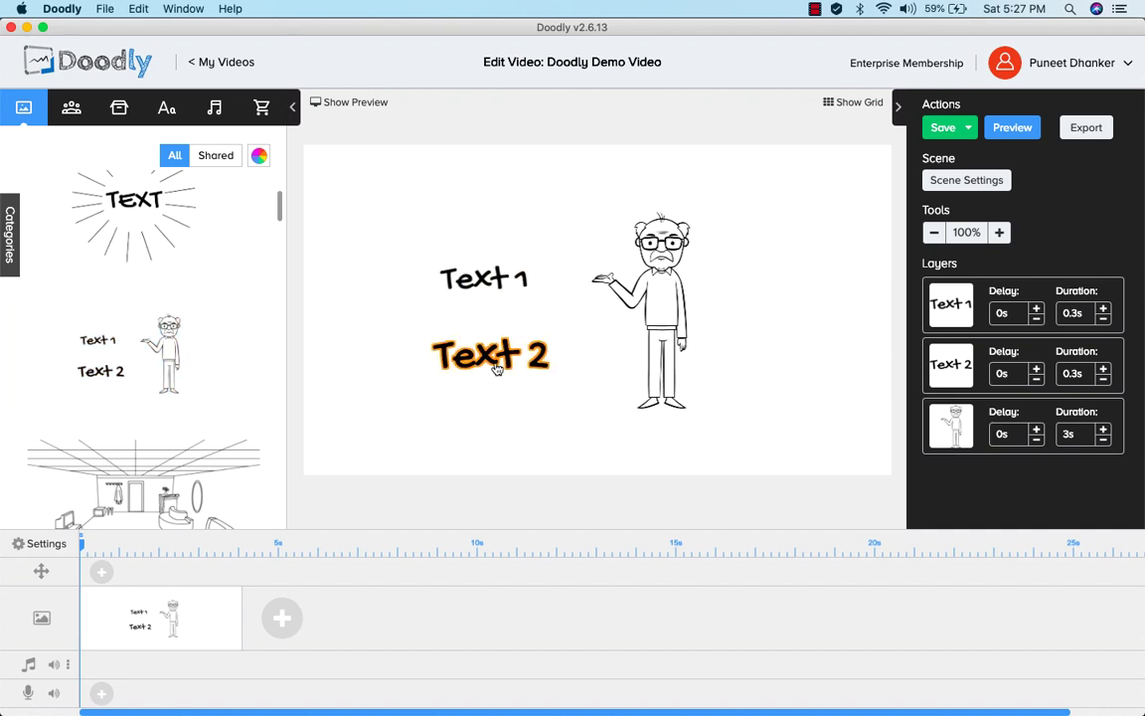
Step: Replace the Text 1 placeholder on the canvas with "Doodly Demo"
left_click(487, 277)
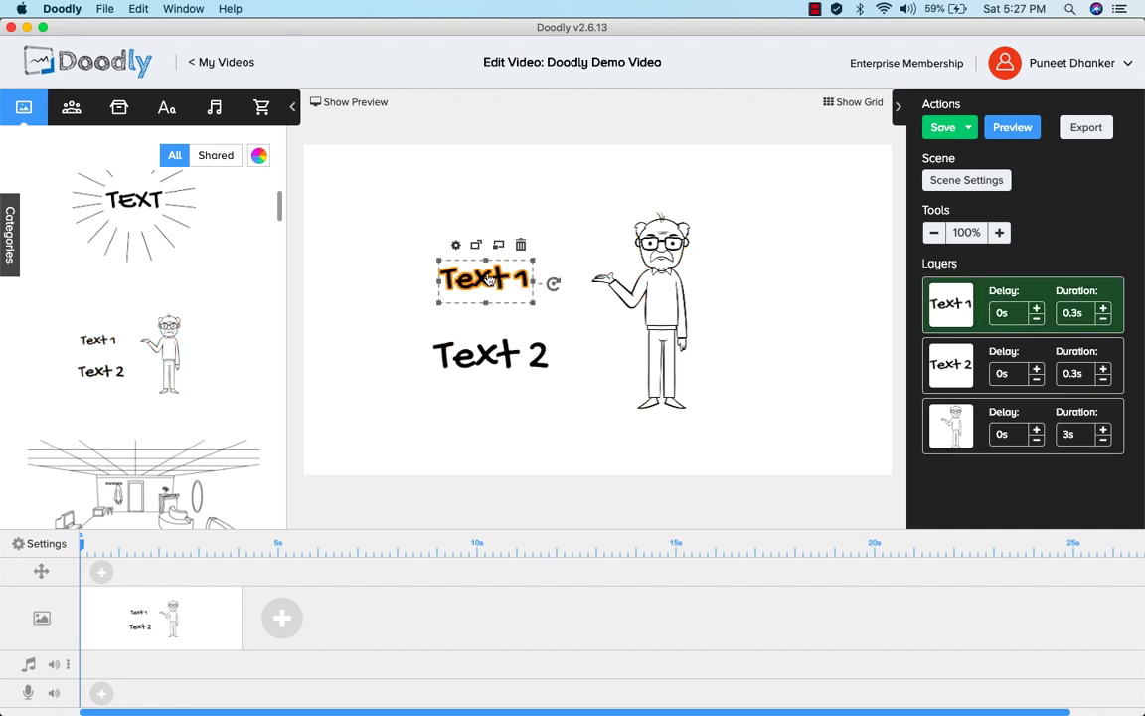
double_click(487, 277)
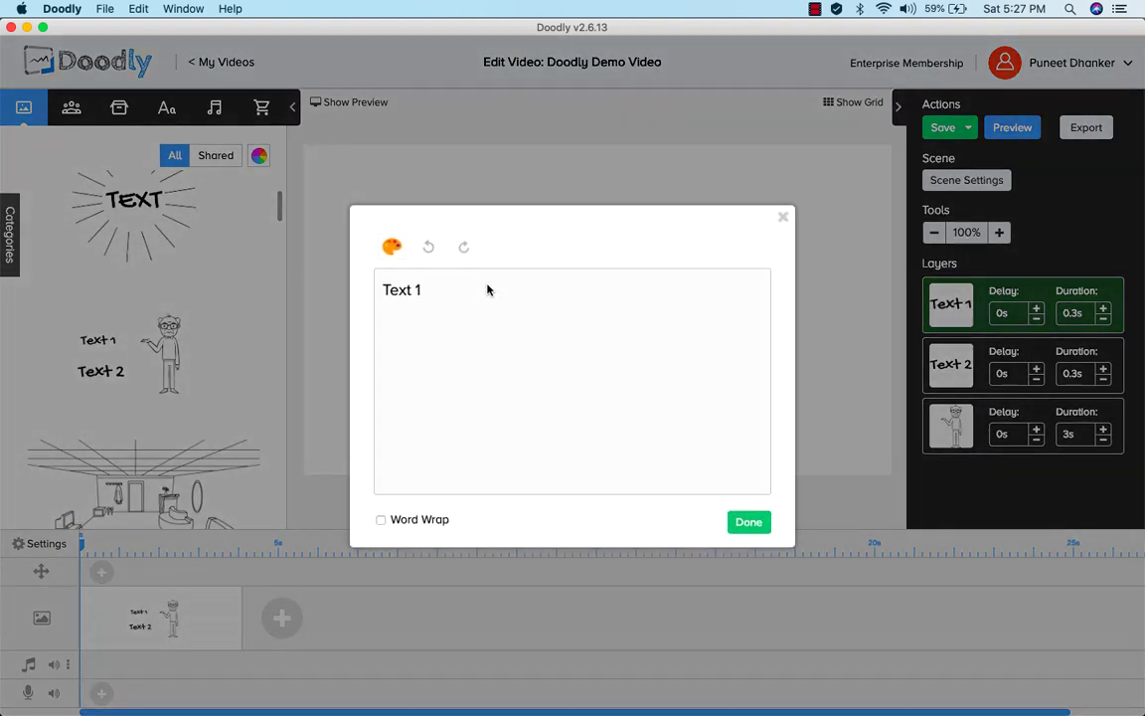
triple_click(422, 289)
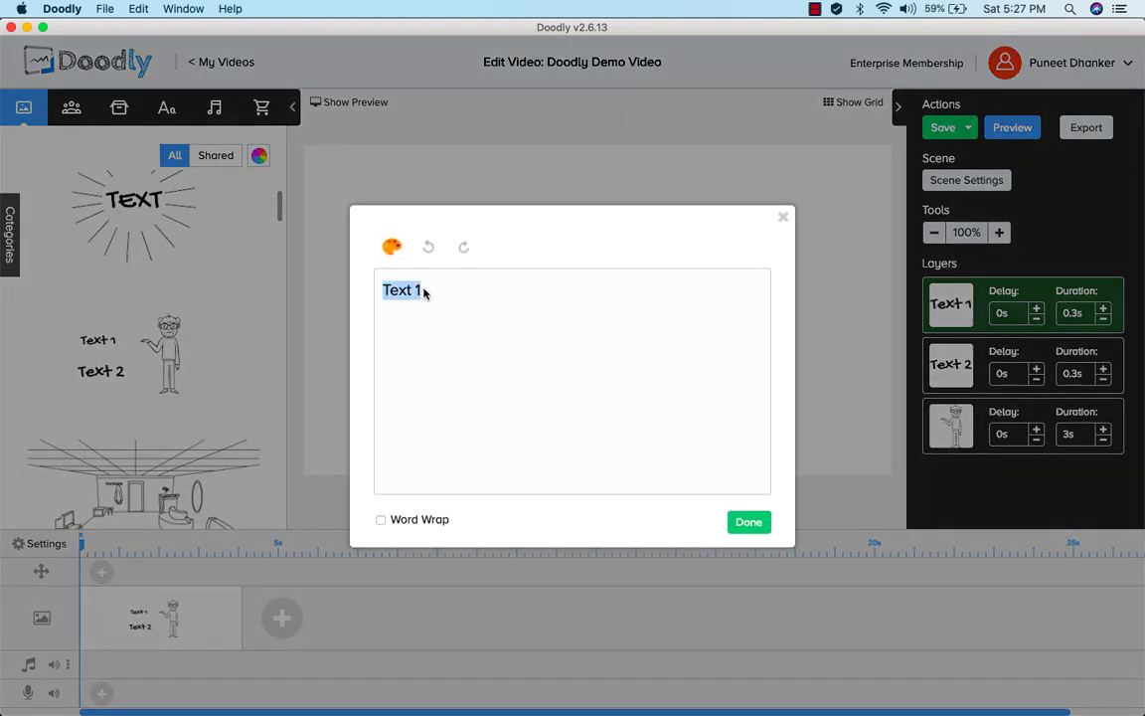
type("Doodly D")
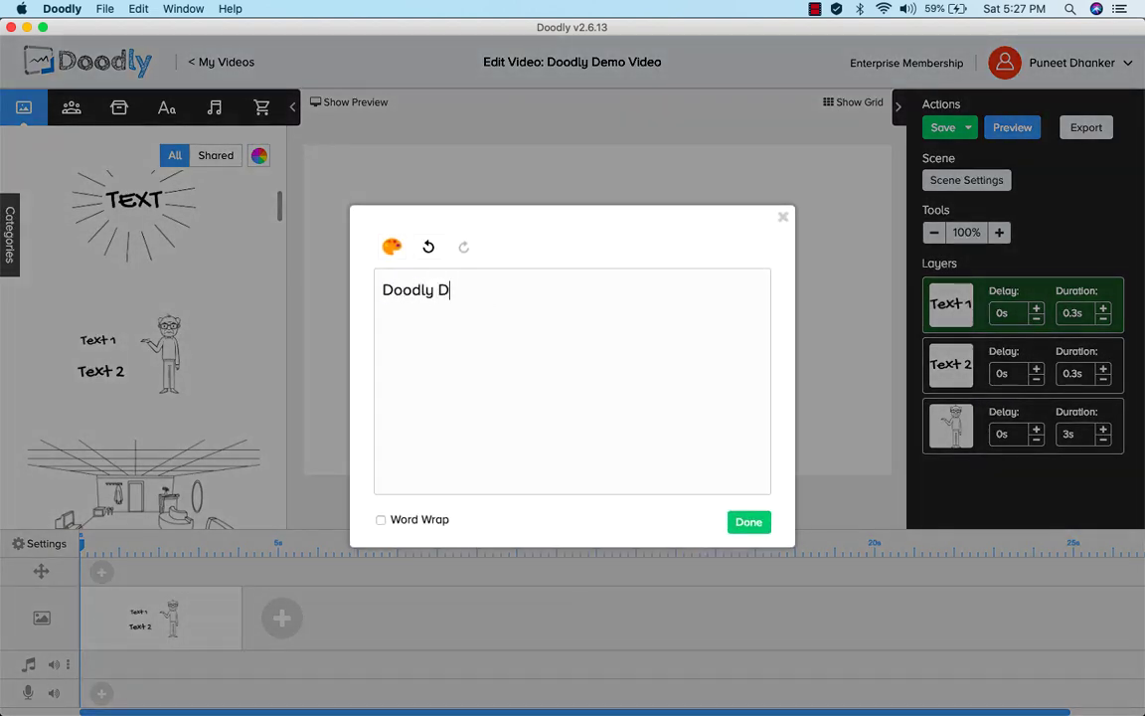
type("emo")
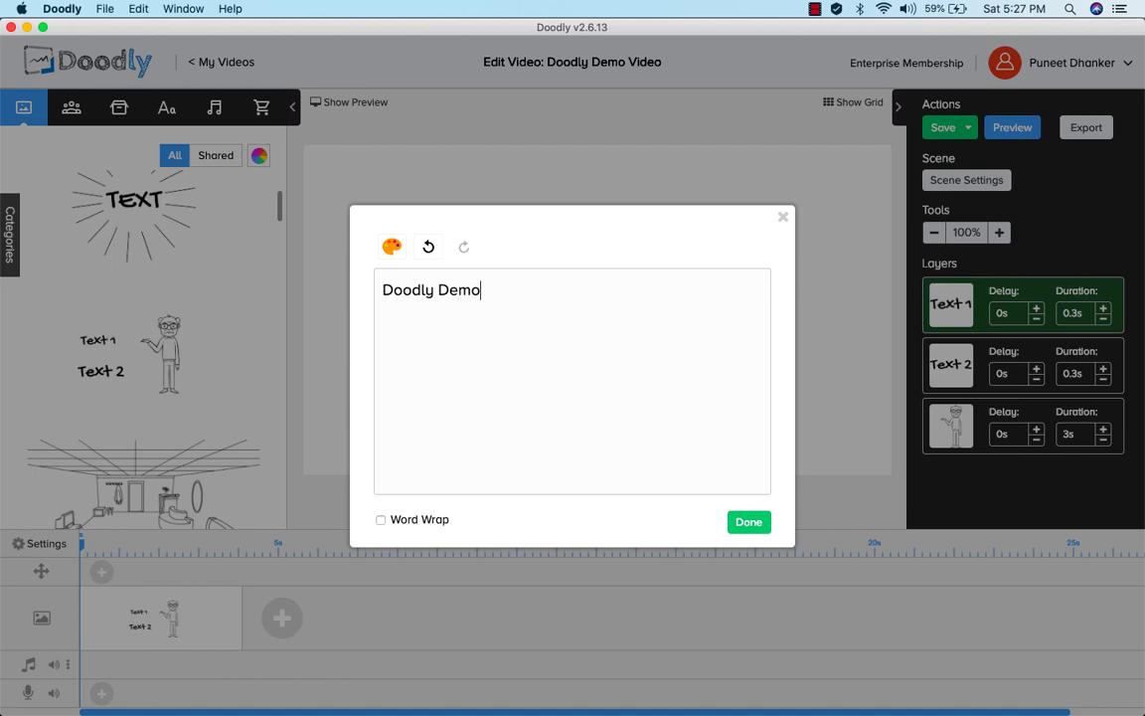
left_click(743, 524)
Step: Replace the Text 2 placeholder on the canvas with "Video That Matters"
left_click(492, 358)
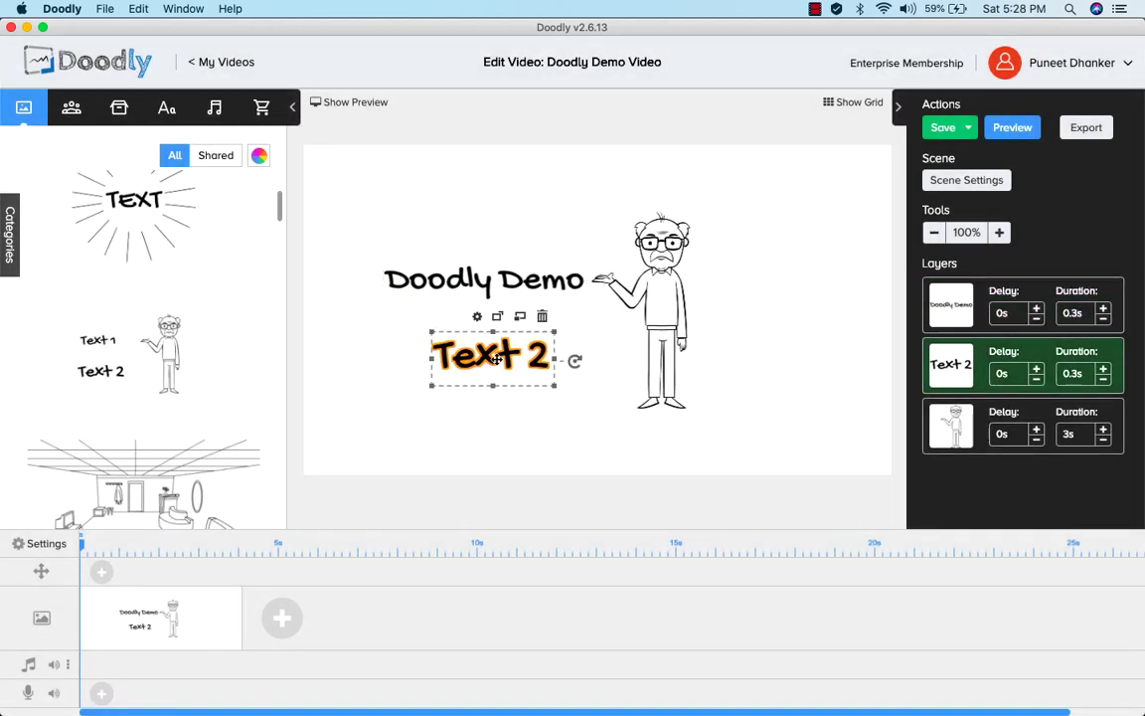
double_click(497, 360)
left_click_drag(440, 288, 355, 293)
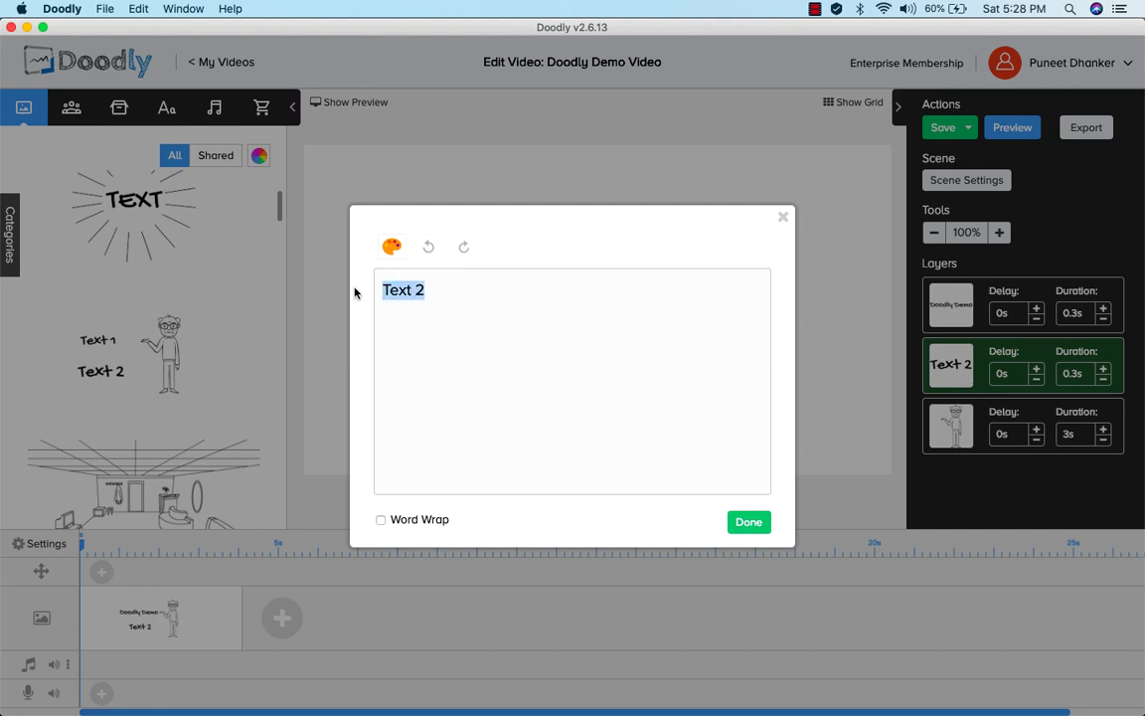
type("Video ")
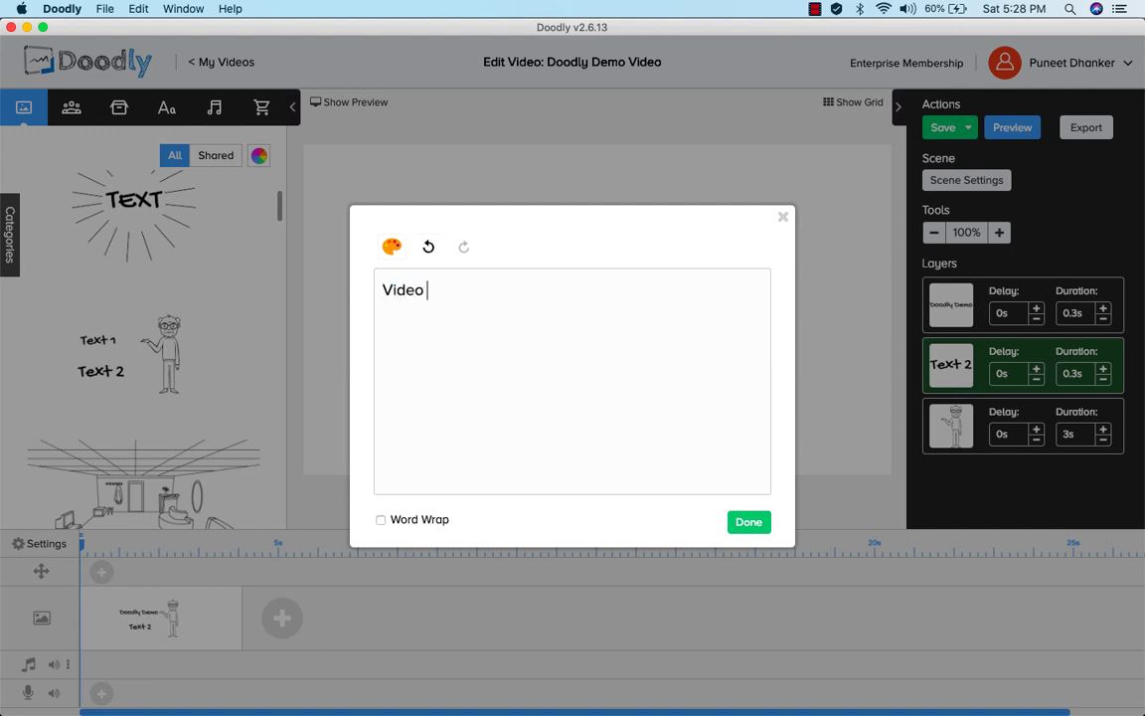
type("That Matters")
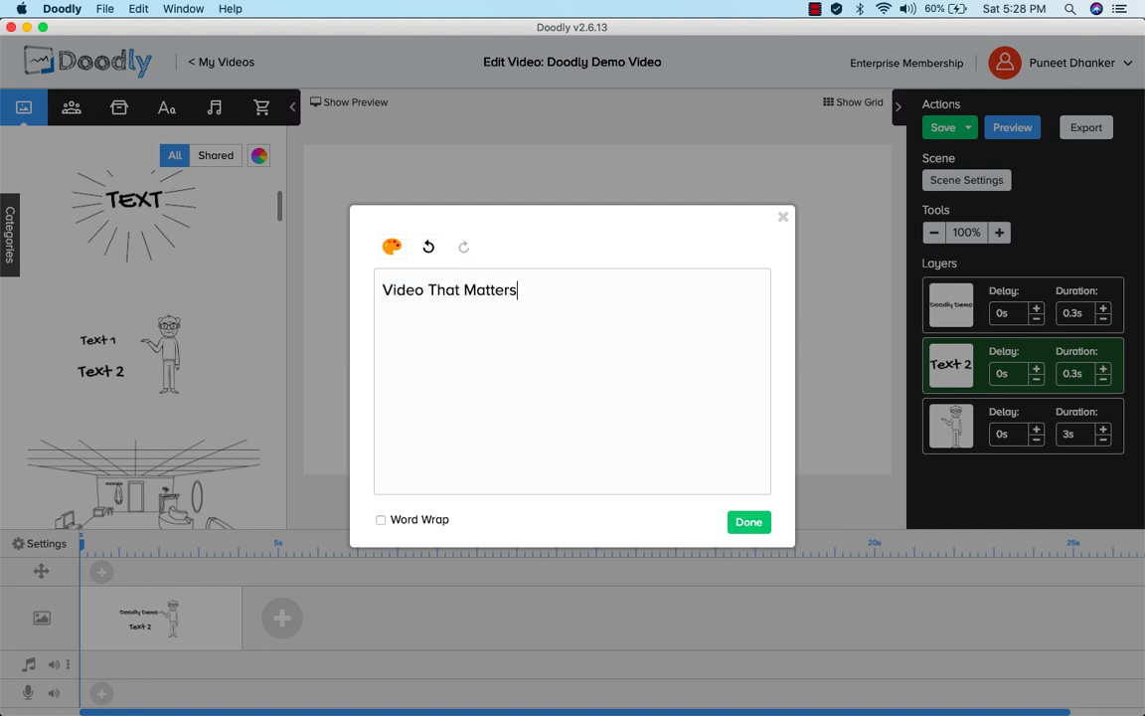
left_click(749, 522)
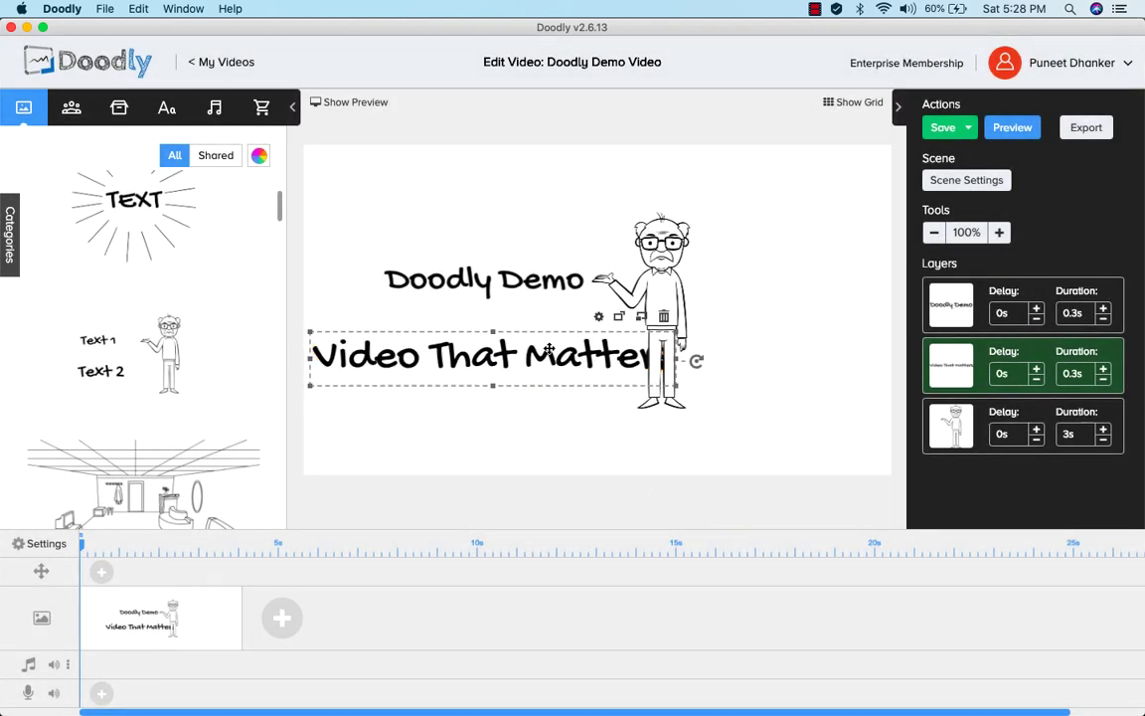
Step: Move the old man clear of the text toward the canvas's right edge, and space the two text lines farther apart vertically
left_click(671, 276)
left_click_drag(671, 276, 801, 273)
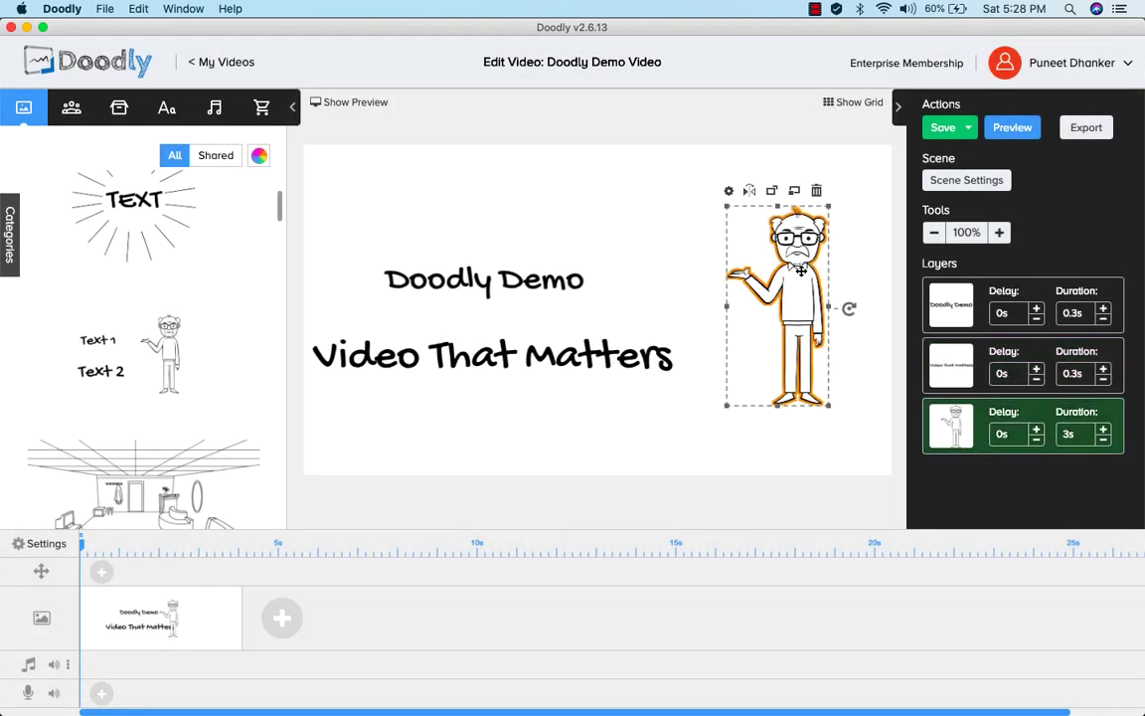
left_click_drag(550, 360, 581, 379)
left_click_drag(545, 291, 576, 250)
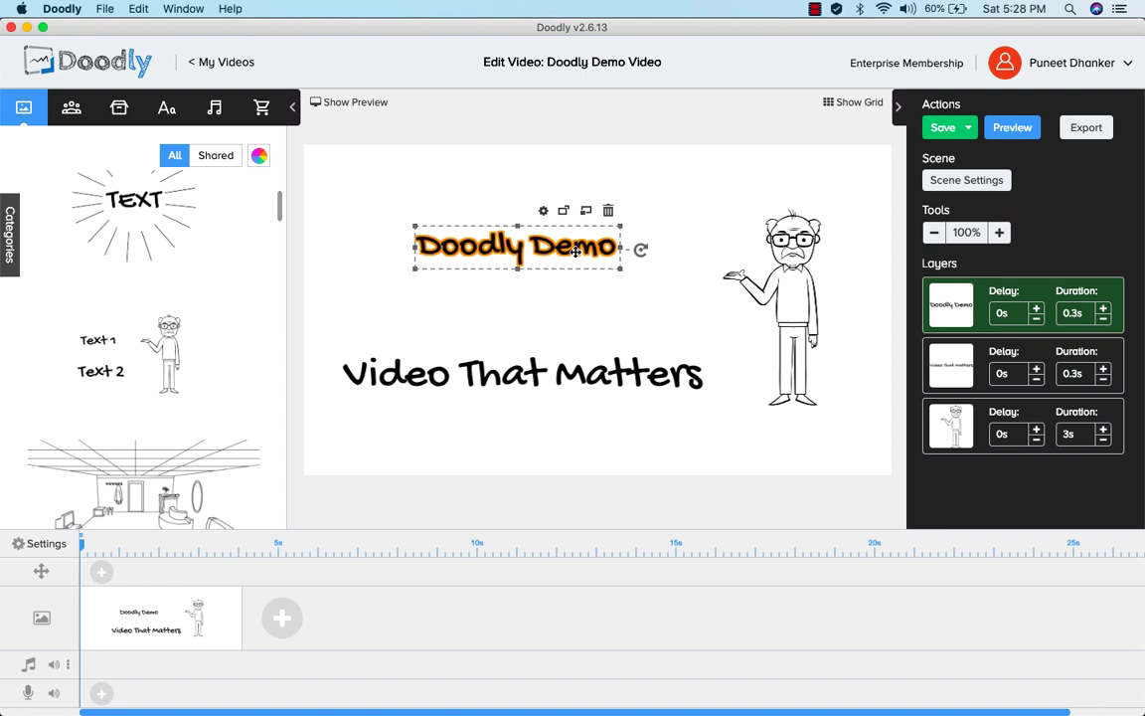
left_click(683, 498)
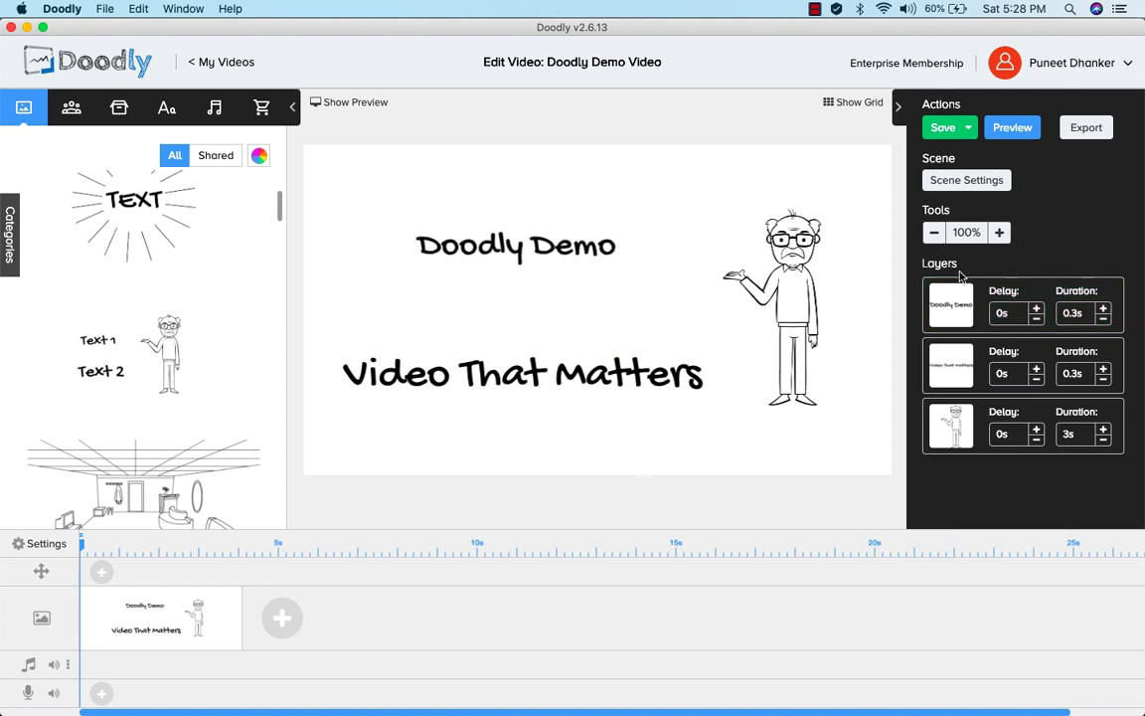
Step: Preview the scene's drawing animation and move the timeline playhead to the scene's end at 4.08s
left_click(1012, 129)
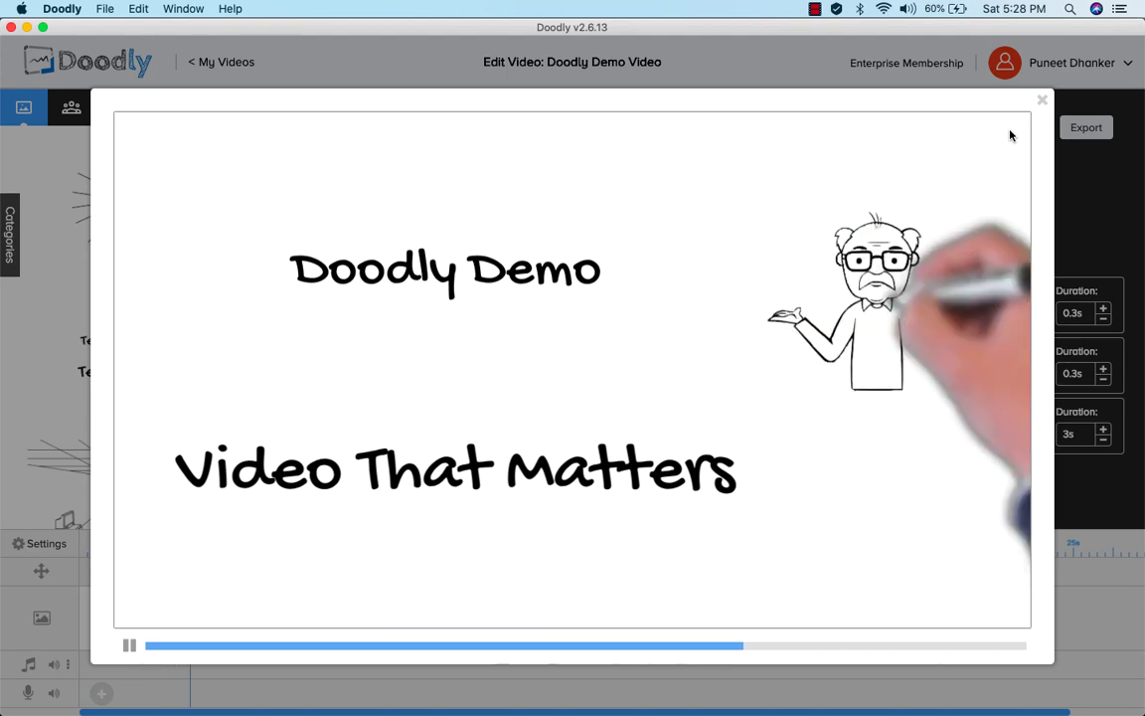
left_click(1042, 100)
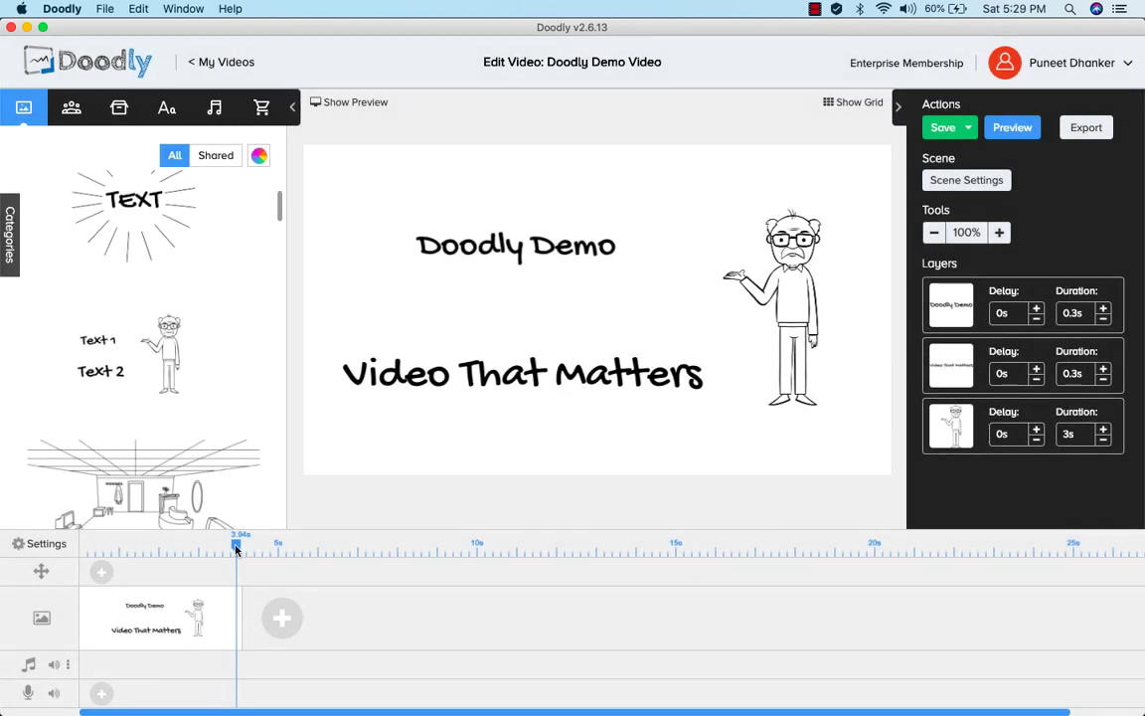
left_click_drag(236, 548, 243, 550)
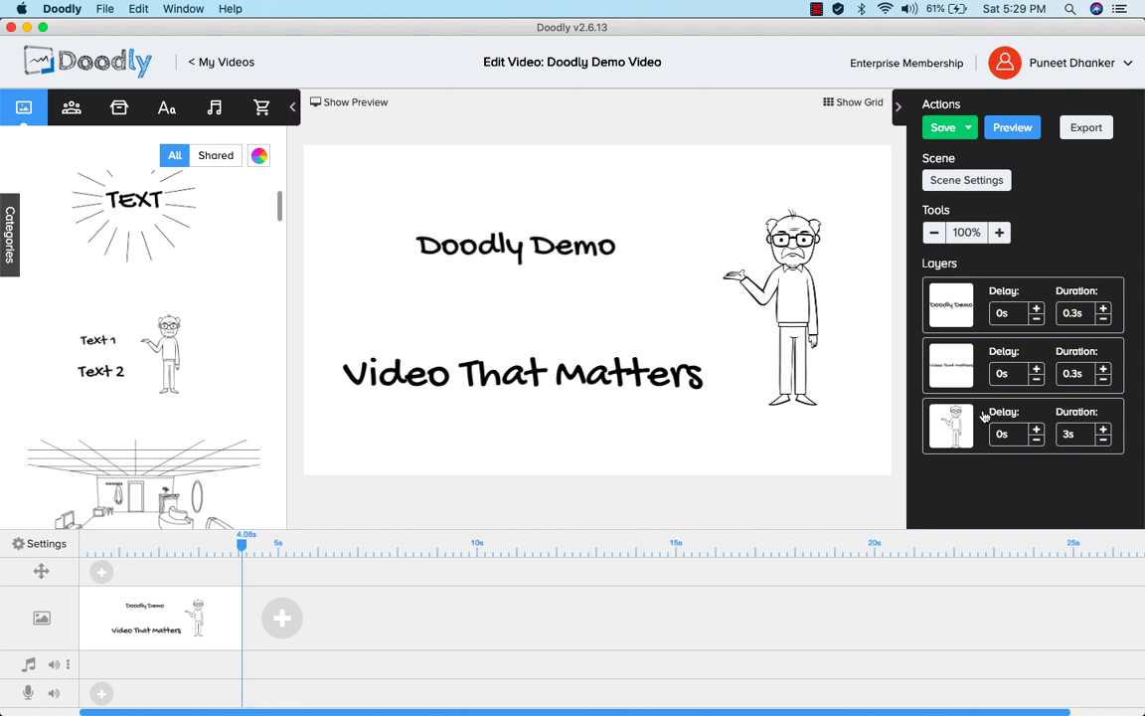
Step: Place the old man first in the layer order and give the Doodly Demo text a 1s delay and 1s duration
left_click_drag(984, 416, 981, 295)
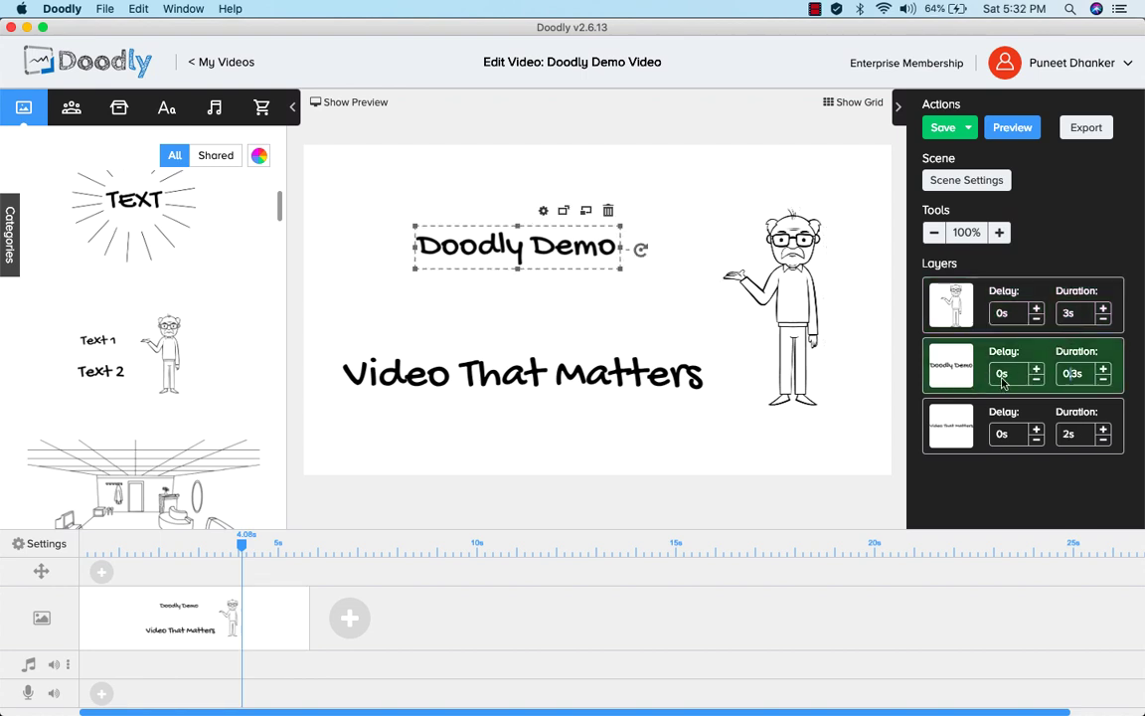
double_click(1003, 378)
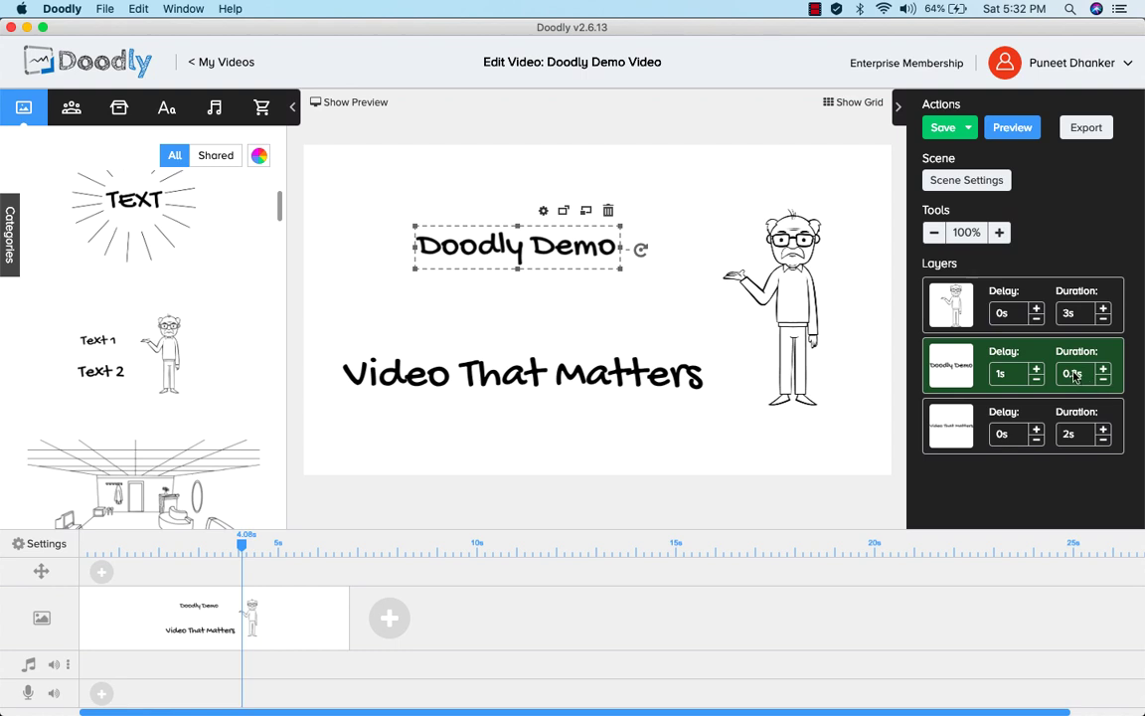
double_click(1075, 376)
key("BackSpace")
type("1s")
left_click(1130, 440)
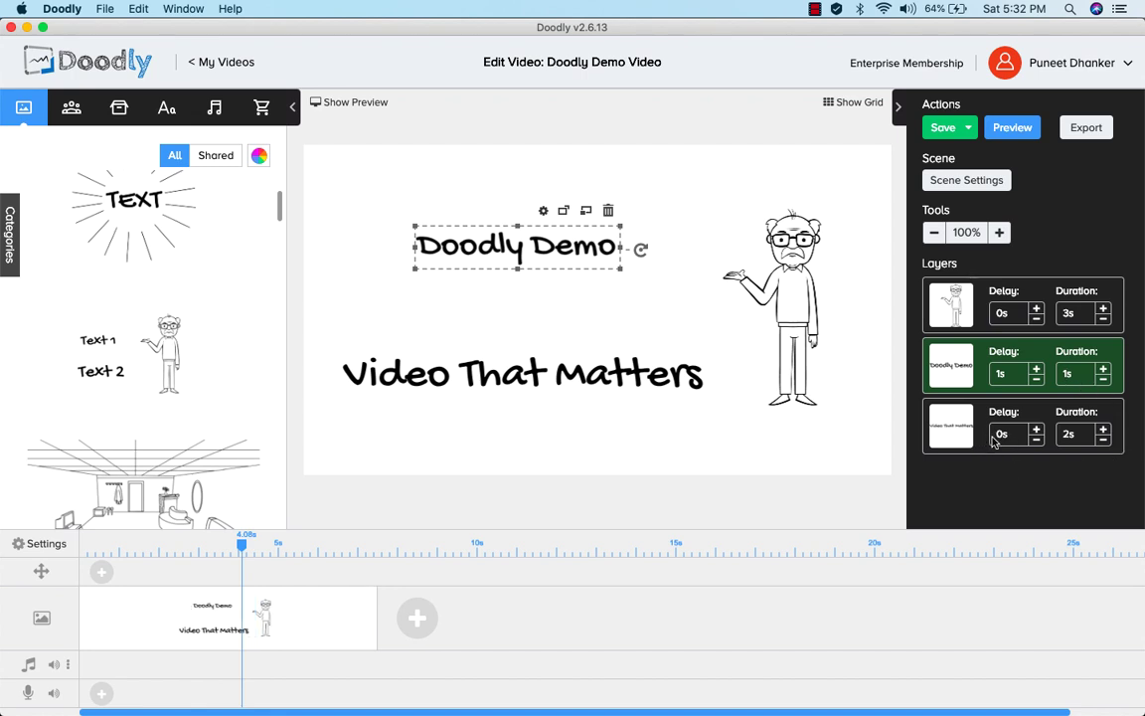
Step: Set the Video That Matters text's delay to 1s and preview the video
left_click_drag(994, 442, 1004, 438)
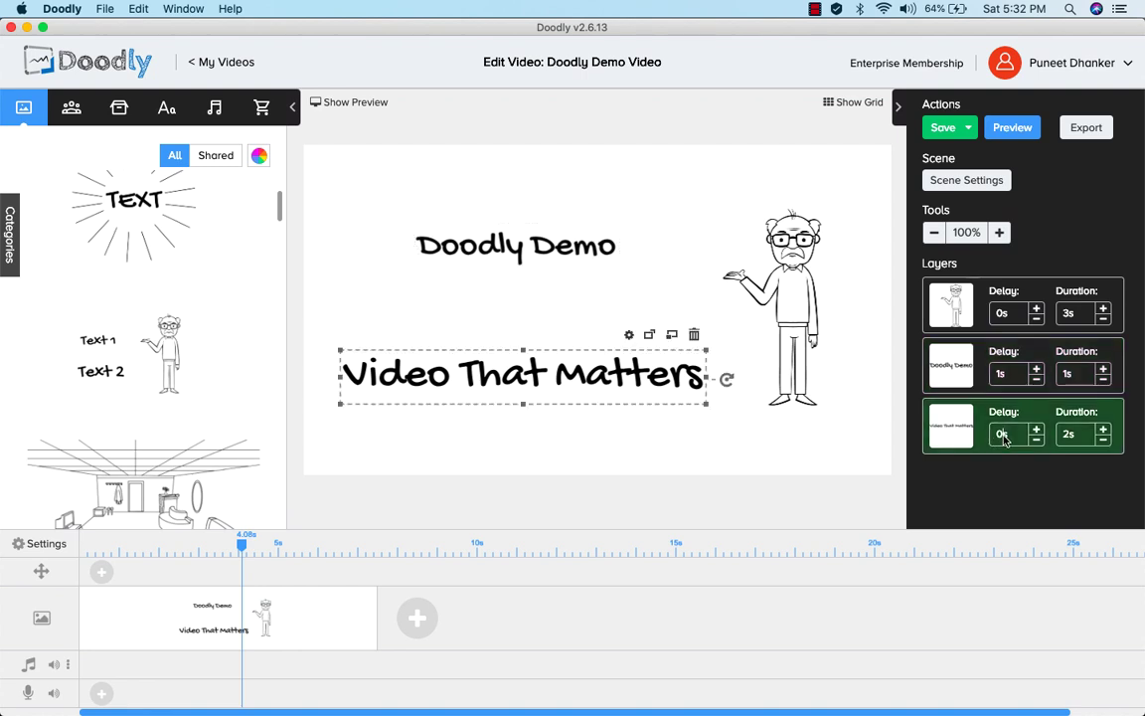
left_click(997, 434)
left_click(1067, 434)
double_click(1003, 438)
type("1")
left_click(1011, 497)
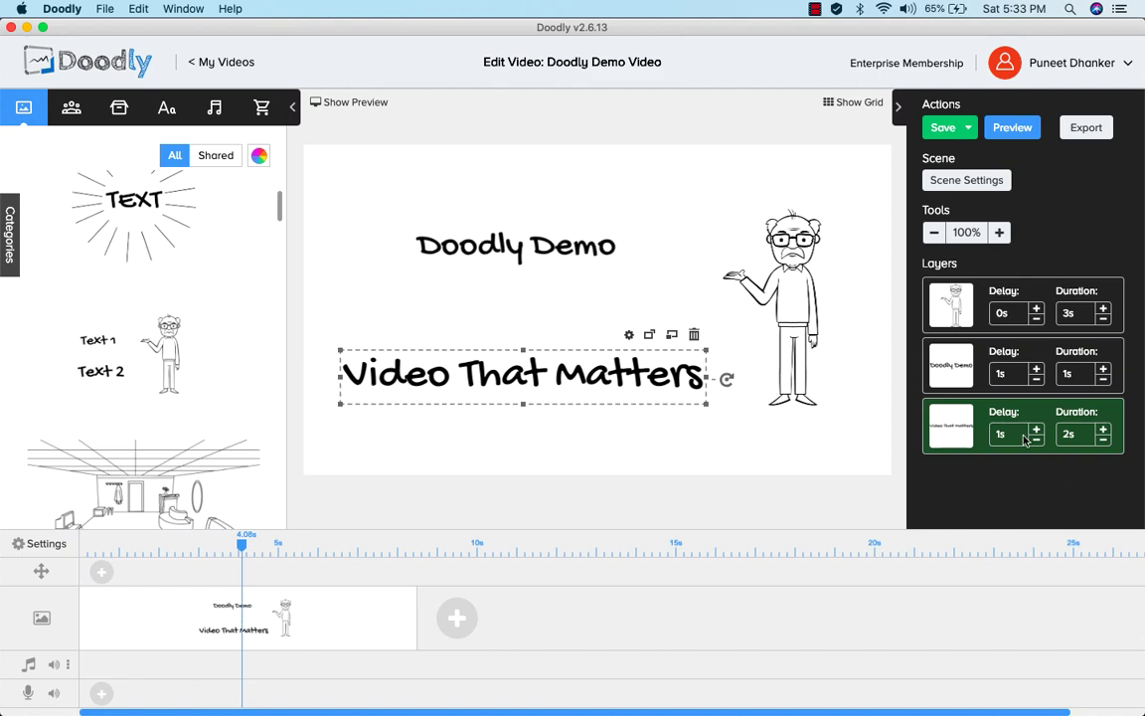
left_click(1005, 134)
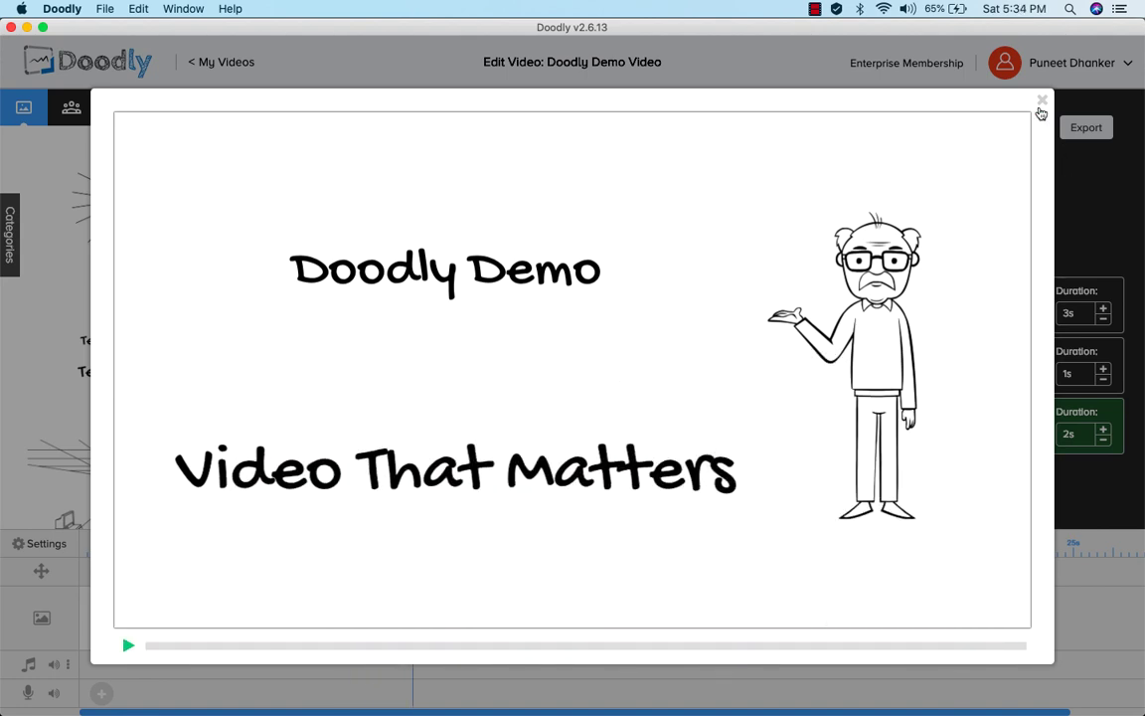
left_click(1041, 101)
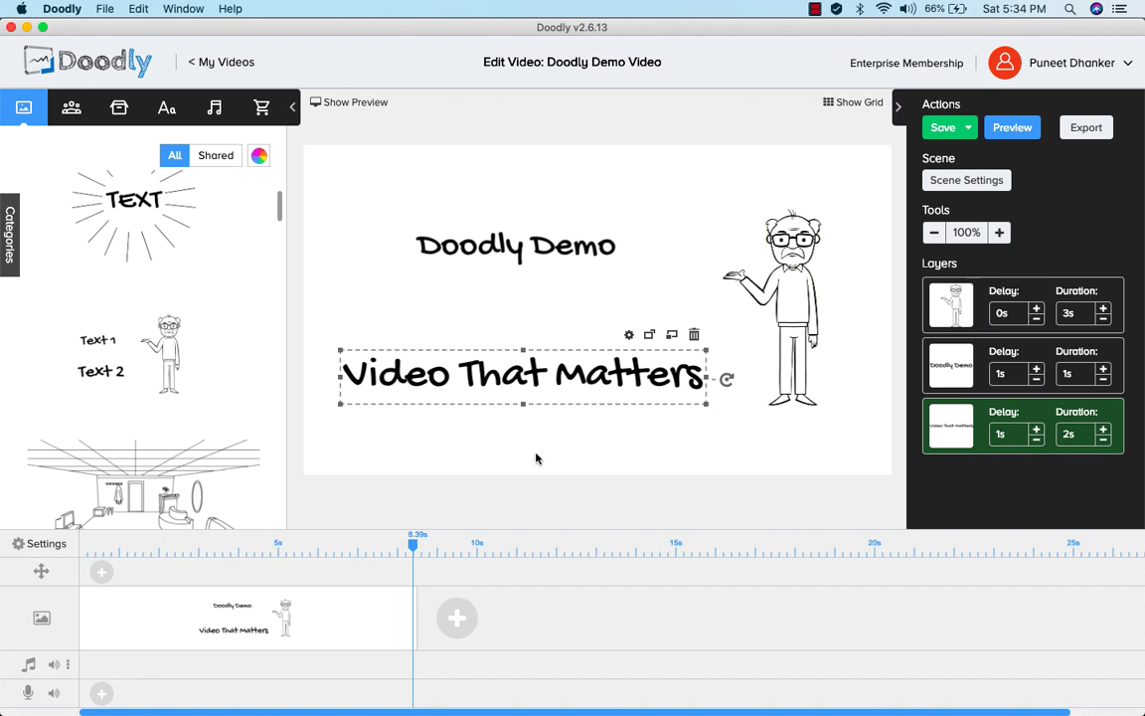
Step: Add a second scene to the timeline and fill it with the ready-made starburst TEXT scene
left_click(457, 621)
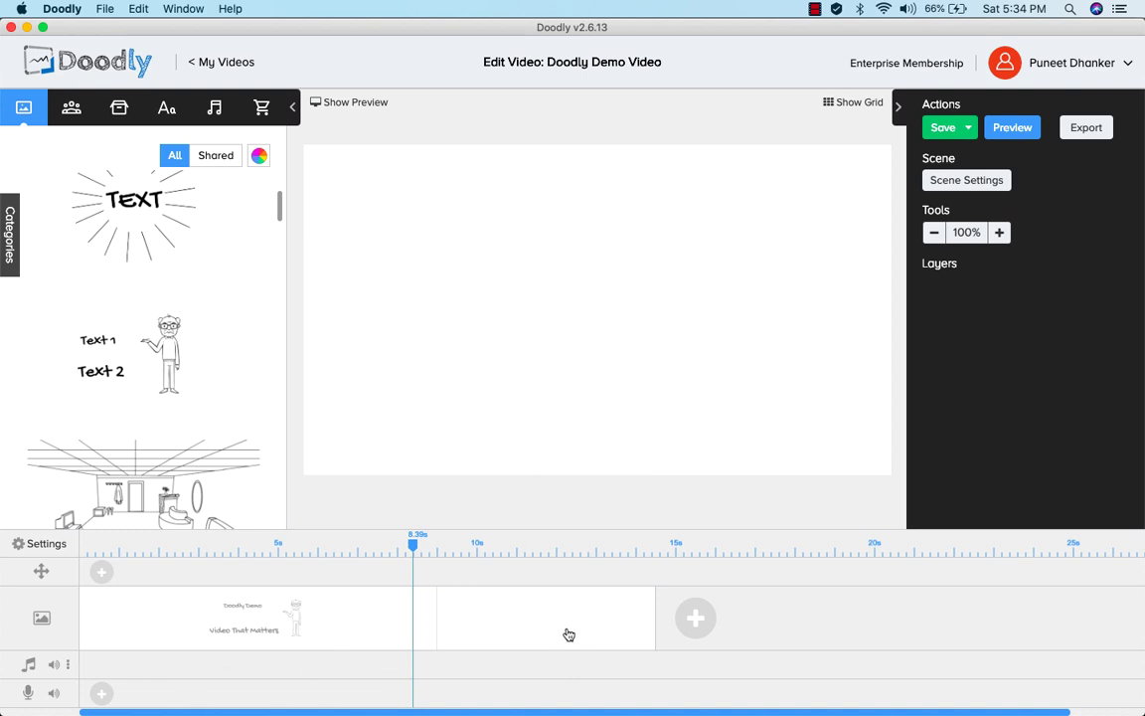
scroll(262, 356, "up", 1)
left_click_drag(119, 240, 572, 310)
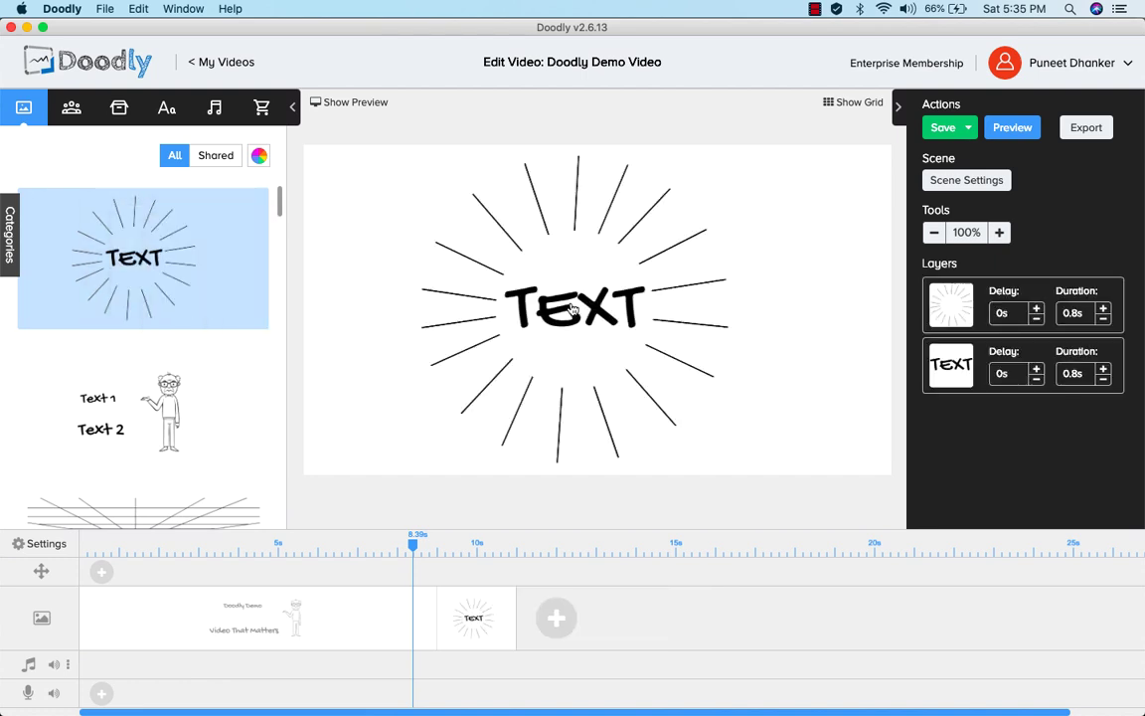
Step: Replace the starburst scene's TEXT placeholder with "ThankYou"
left_click(575, 315)
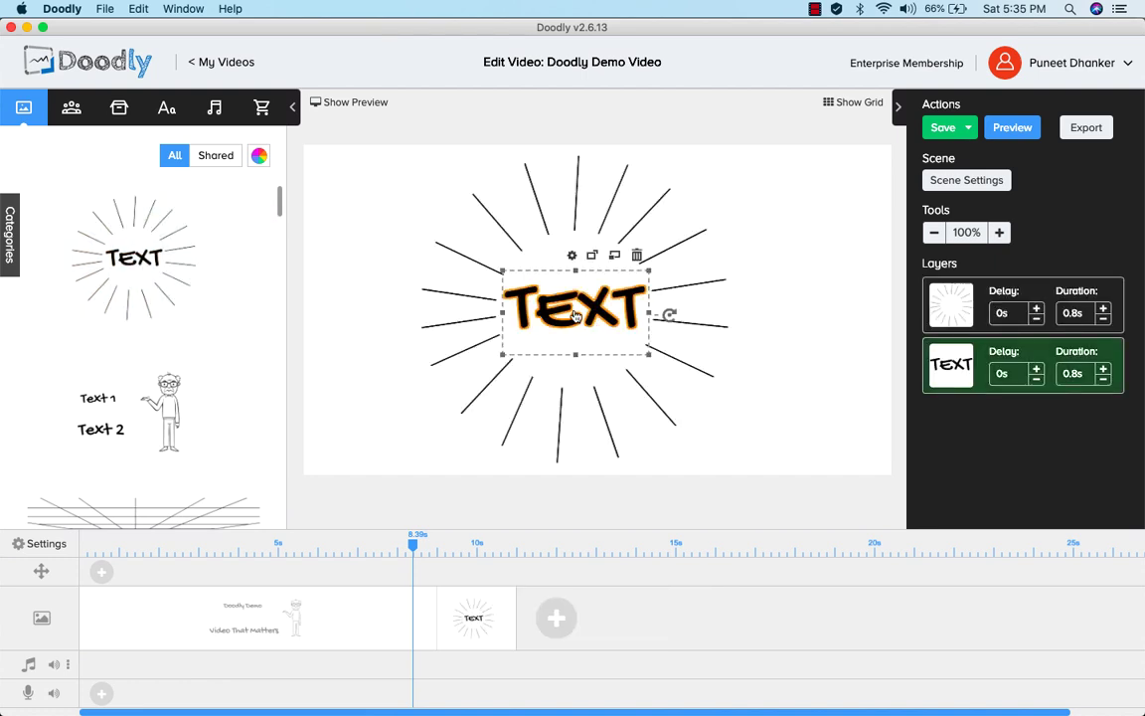
double_click(575, 315)
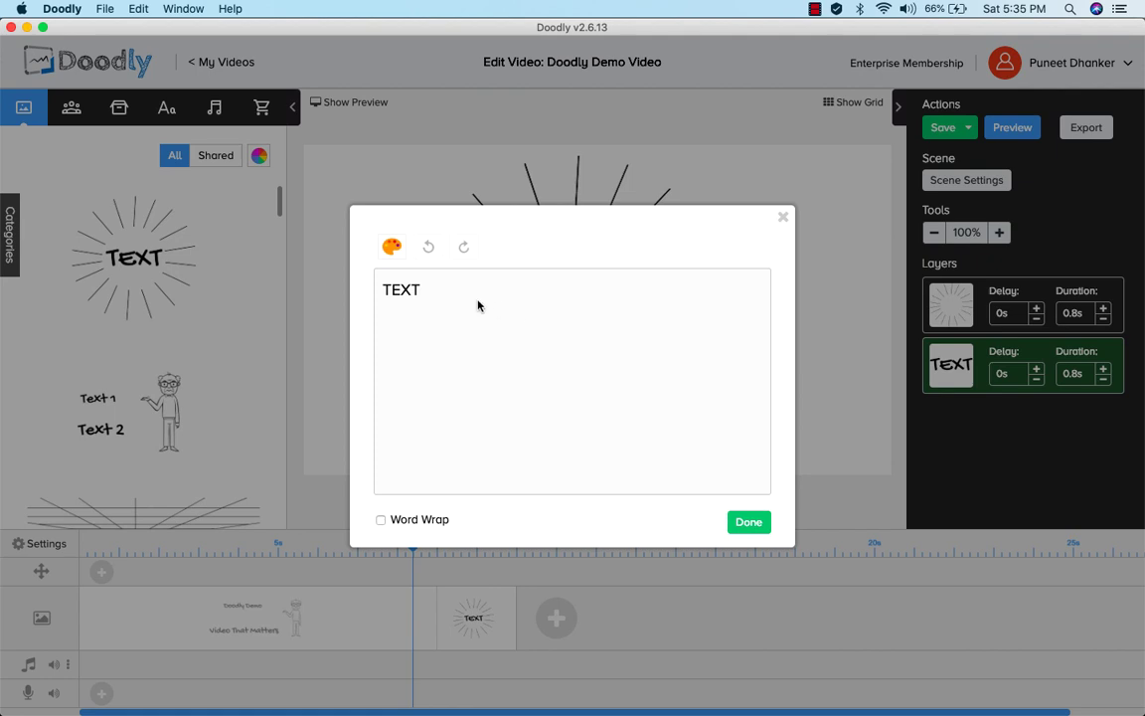
double_click(440, 290)
type("ThankYou")
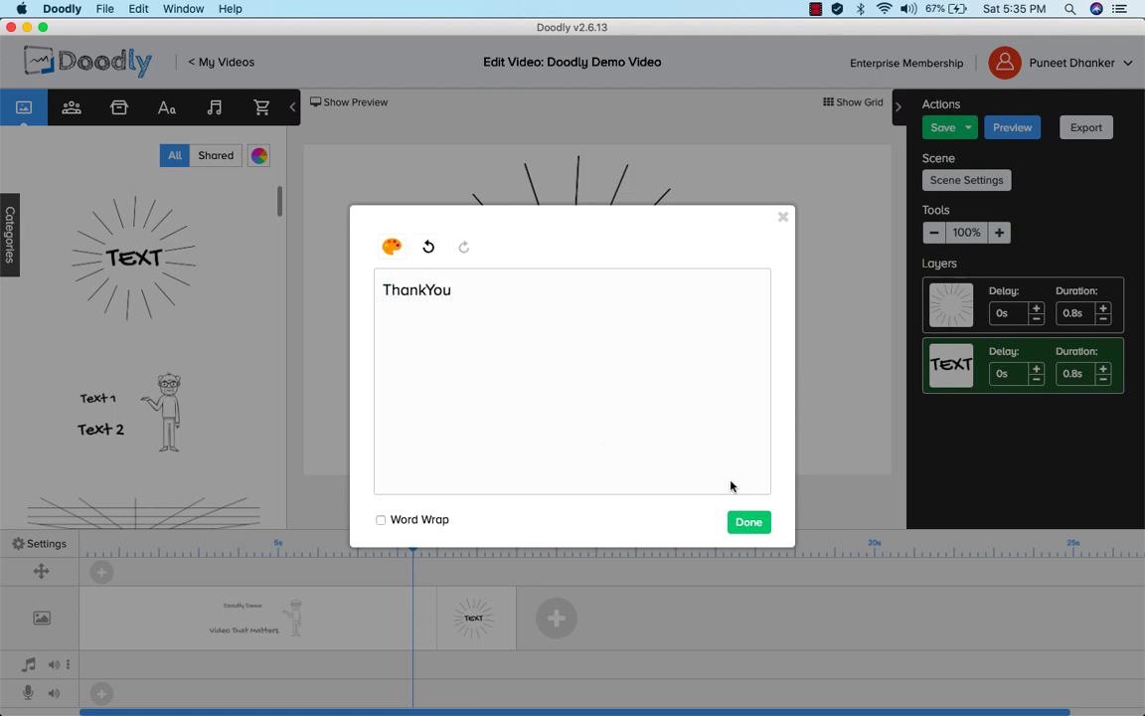
left_click(750, 523)
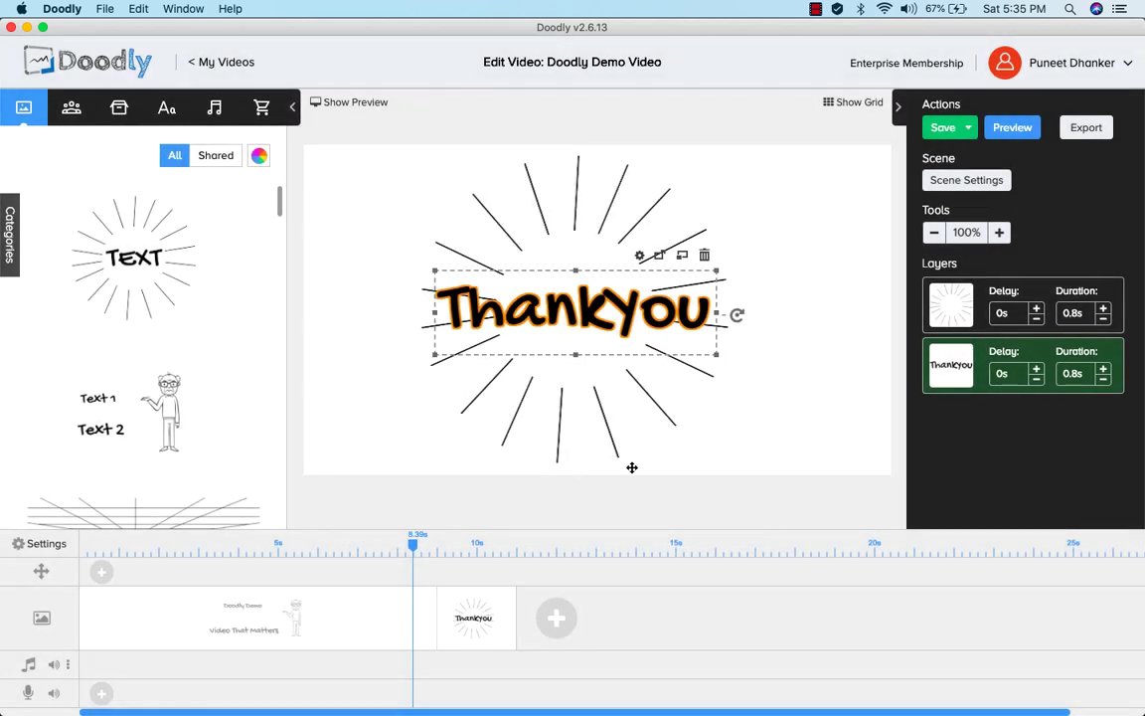
Step: Enlarge the starburst rays to span nearly the full canvas width and center the ThankYou text within them
left_click(546, 406)
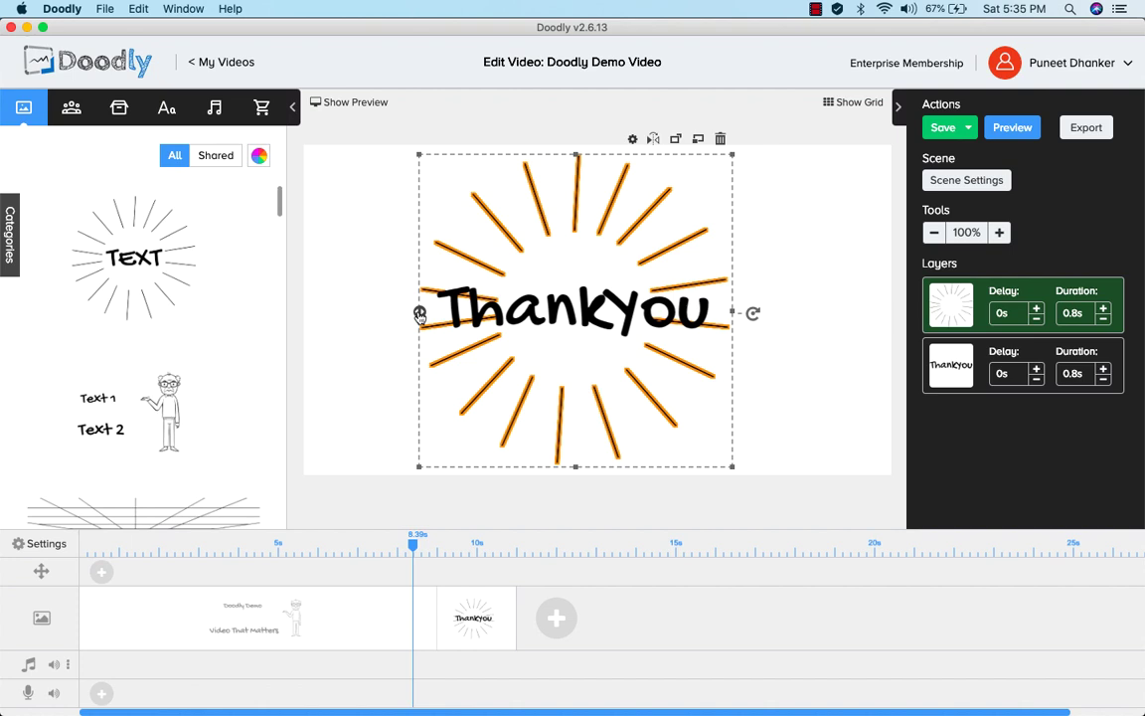
left_click_drag(420, 313, 332, 313)
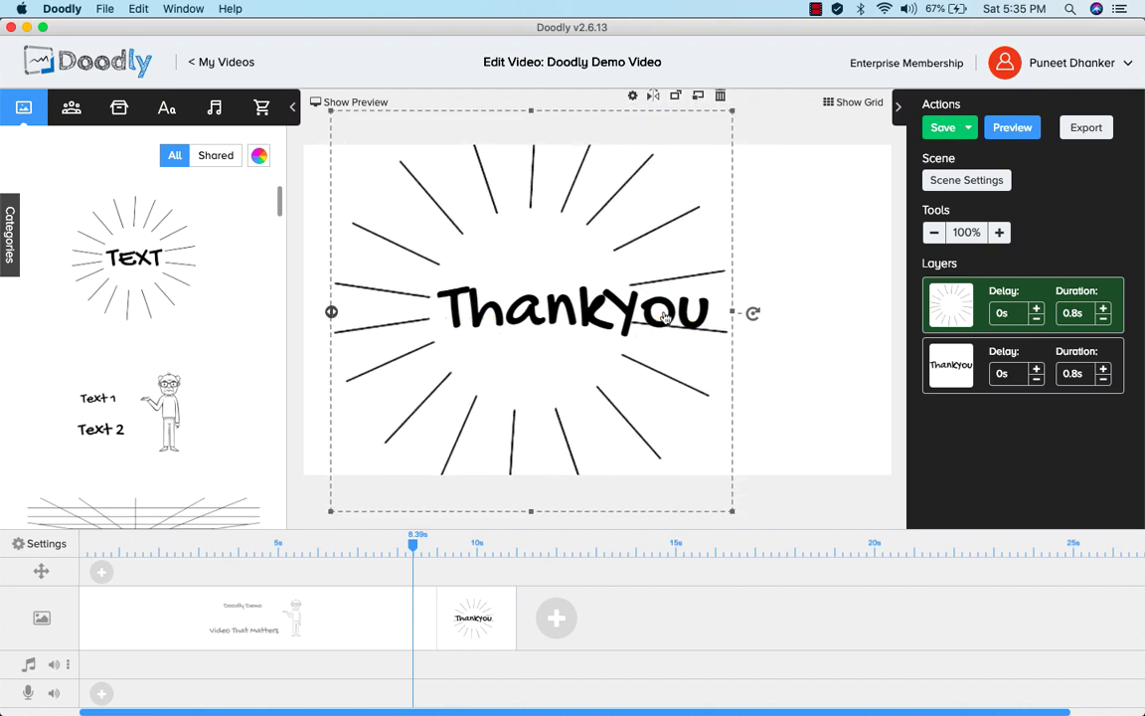
left_click_drag(733, 313, 886, 314)
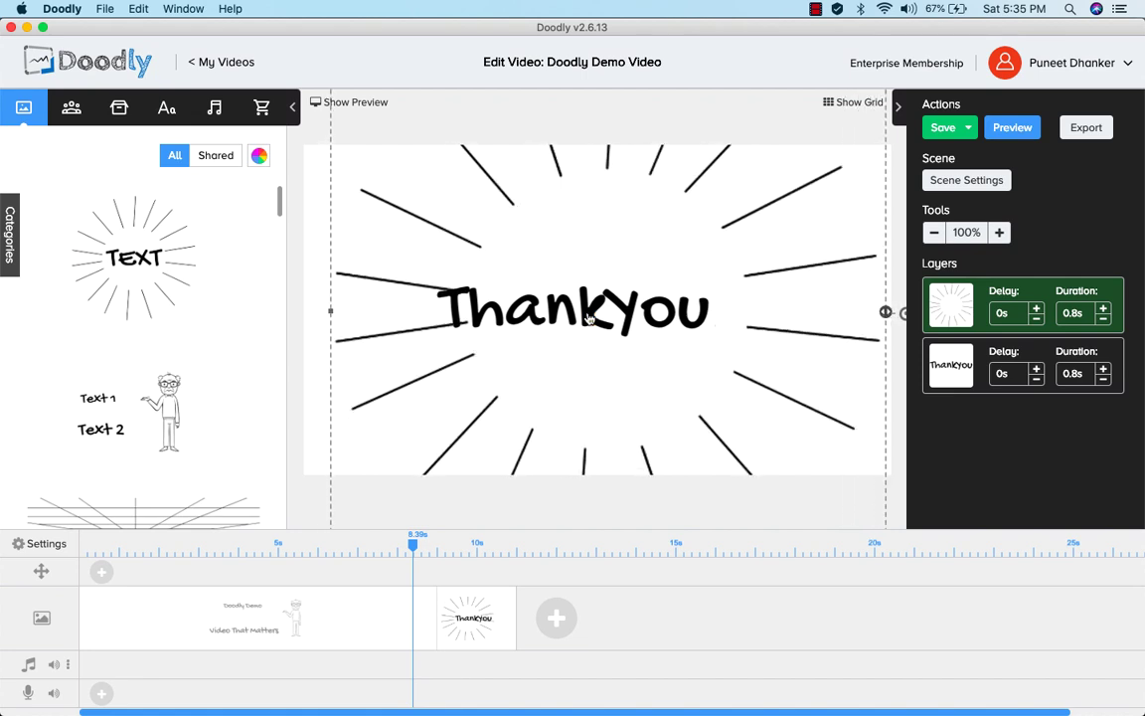
left_click_drag(586, 312, 615, 313)
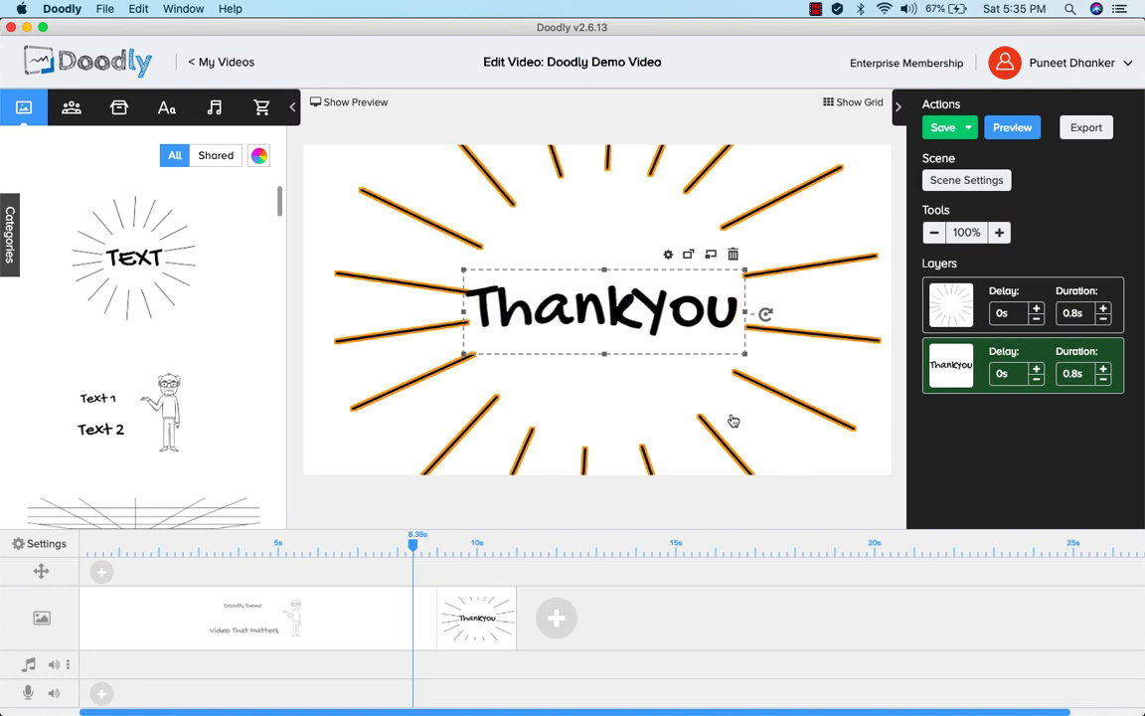
Step: Set the drawing duration of the starburst rays to 2s and of the ThankYou text to 1s
left_click(1068, 319)
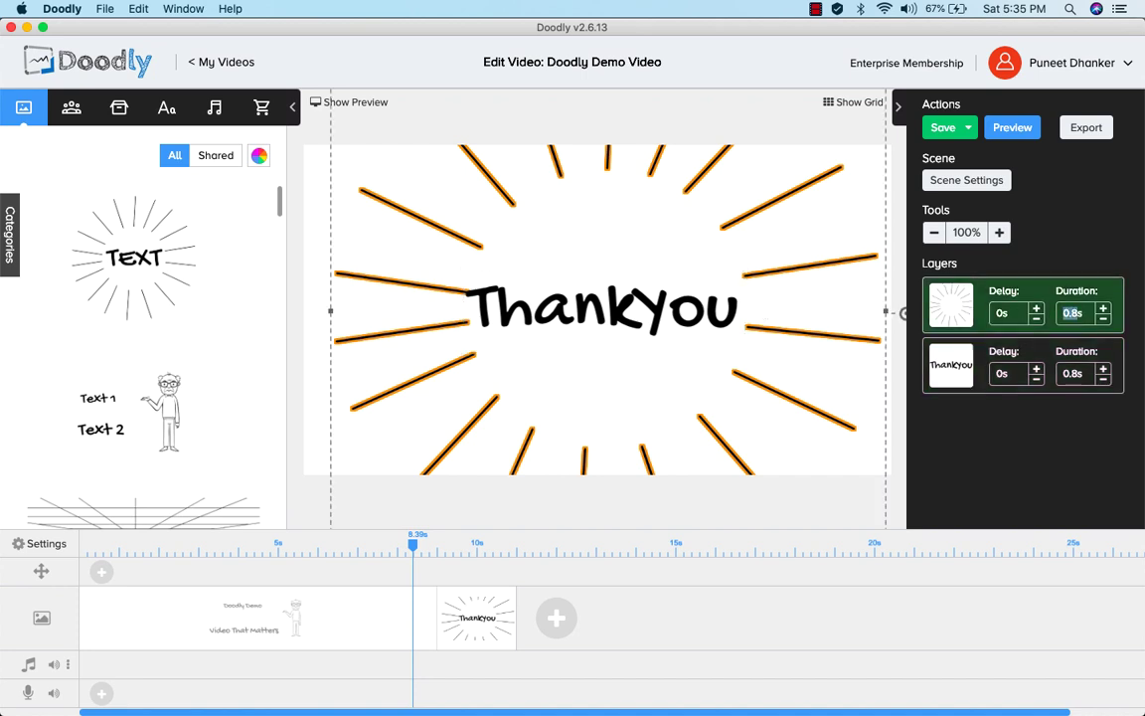
type("2s")
double_click(1074, 375)
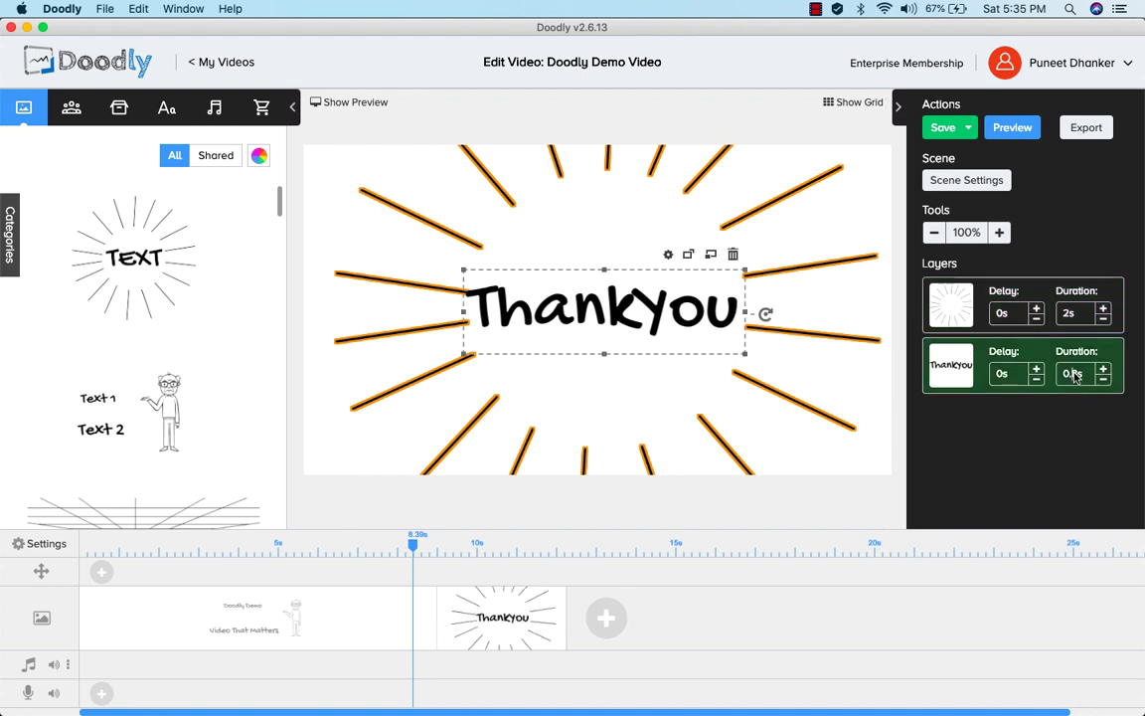
left_click(1064, 374)
type("1s")
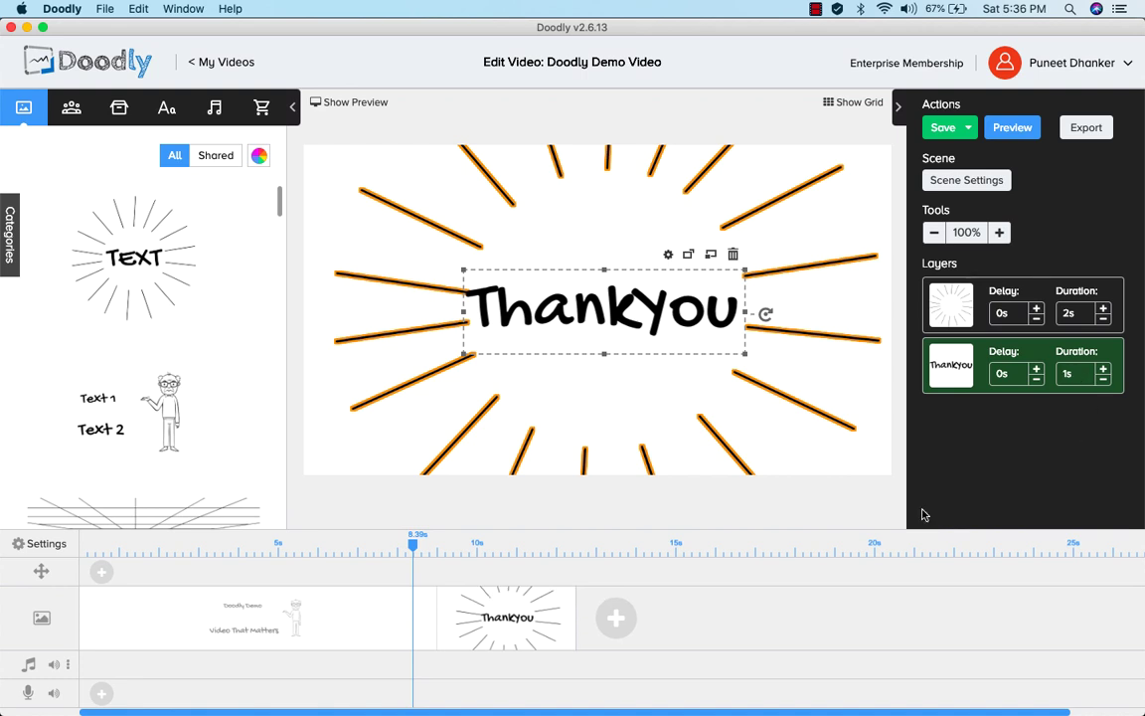
Step: Preview the finished two-scene video and save the project
left_click(1018, 128)
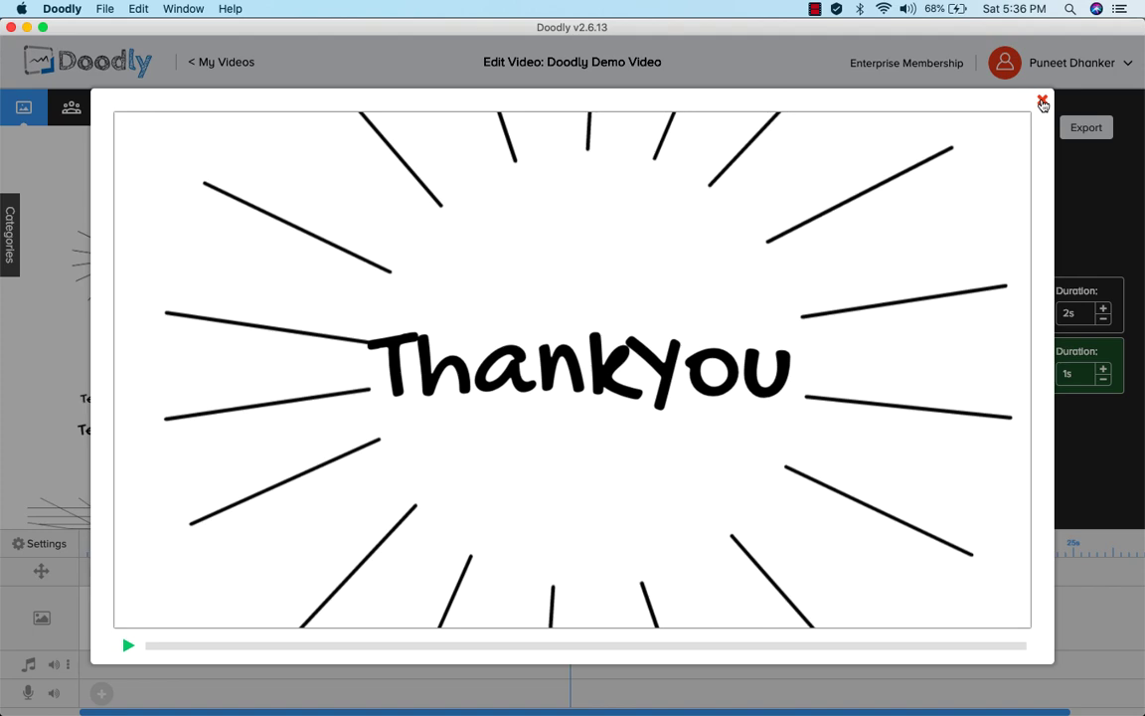
left_click(1042, 102)
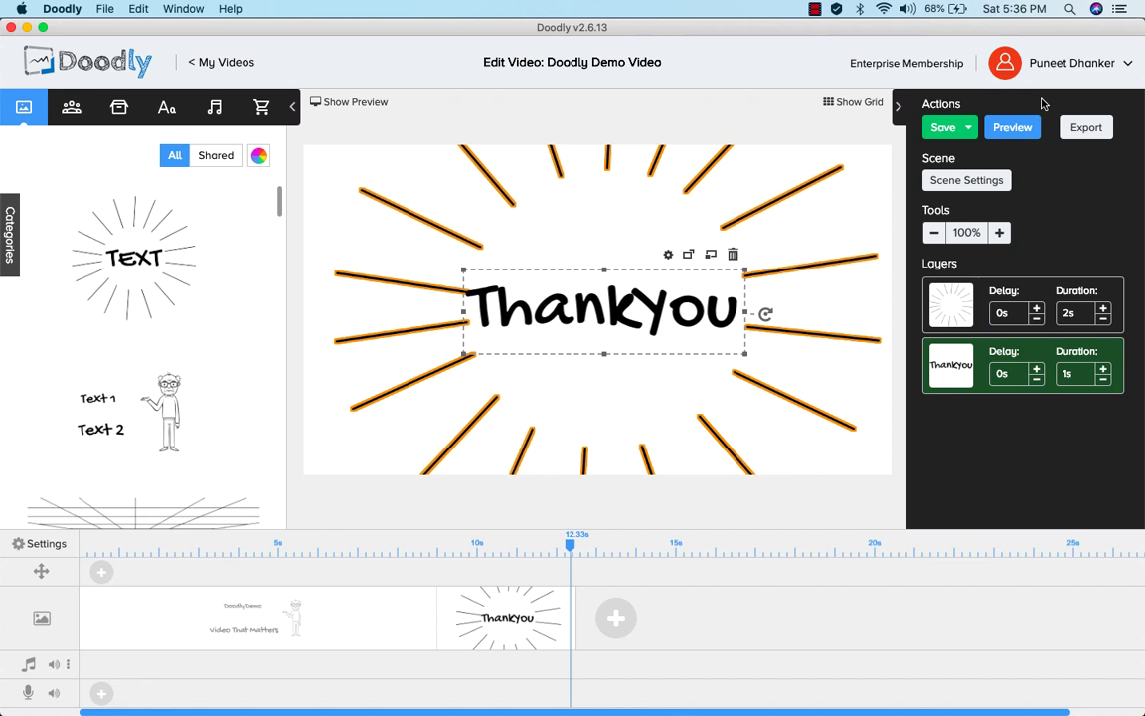
left_click(945, 137)
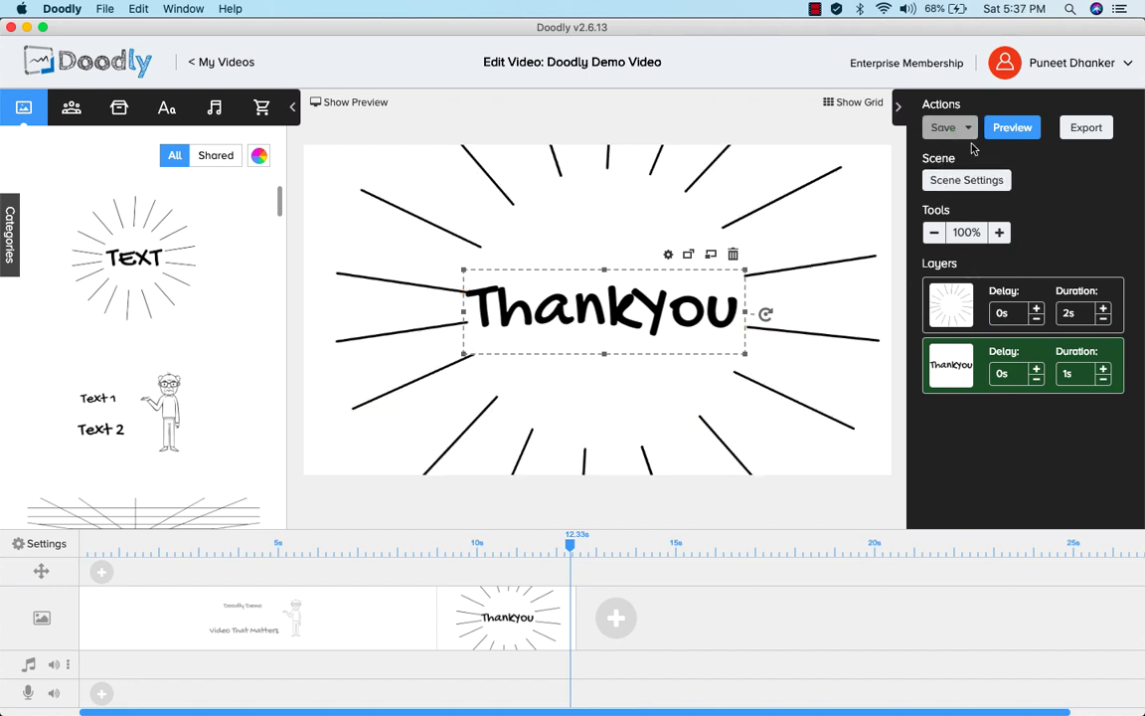
Step: Start exporting the video as a 720p MP4 at 30 FPS and maximum quality, and cancel the rendering
left_click(1087, 129)
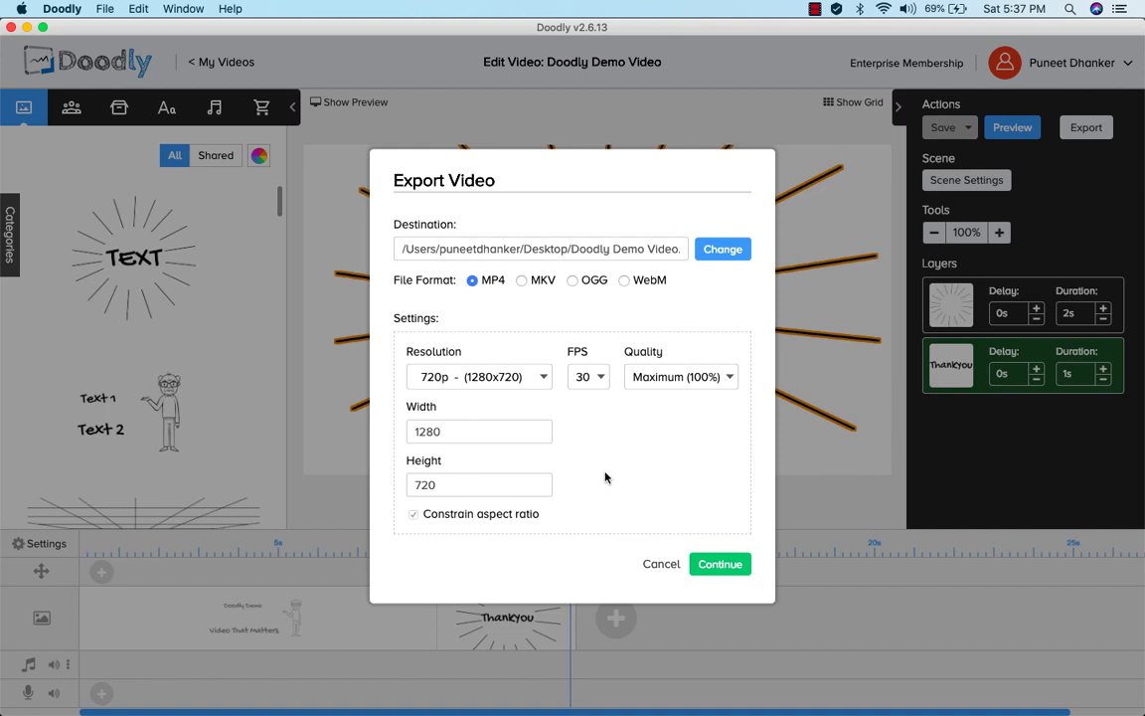
left_click(719, 564)
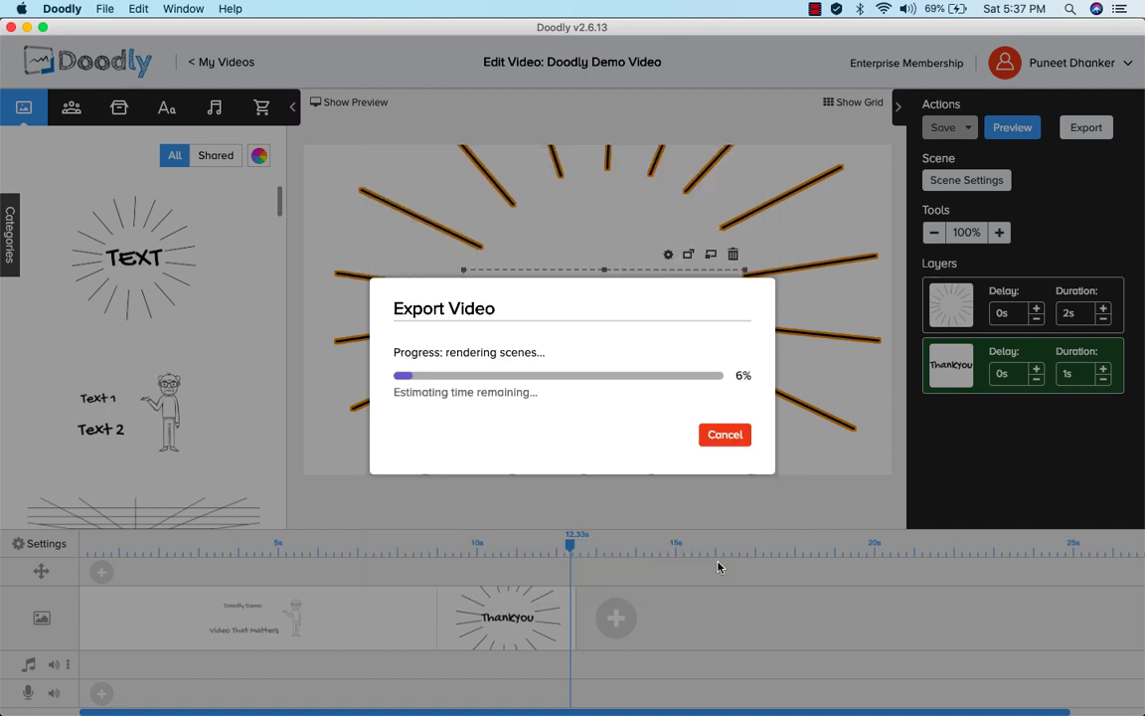
left_click(724, 437)
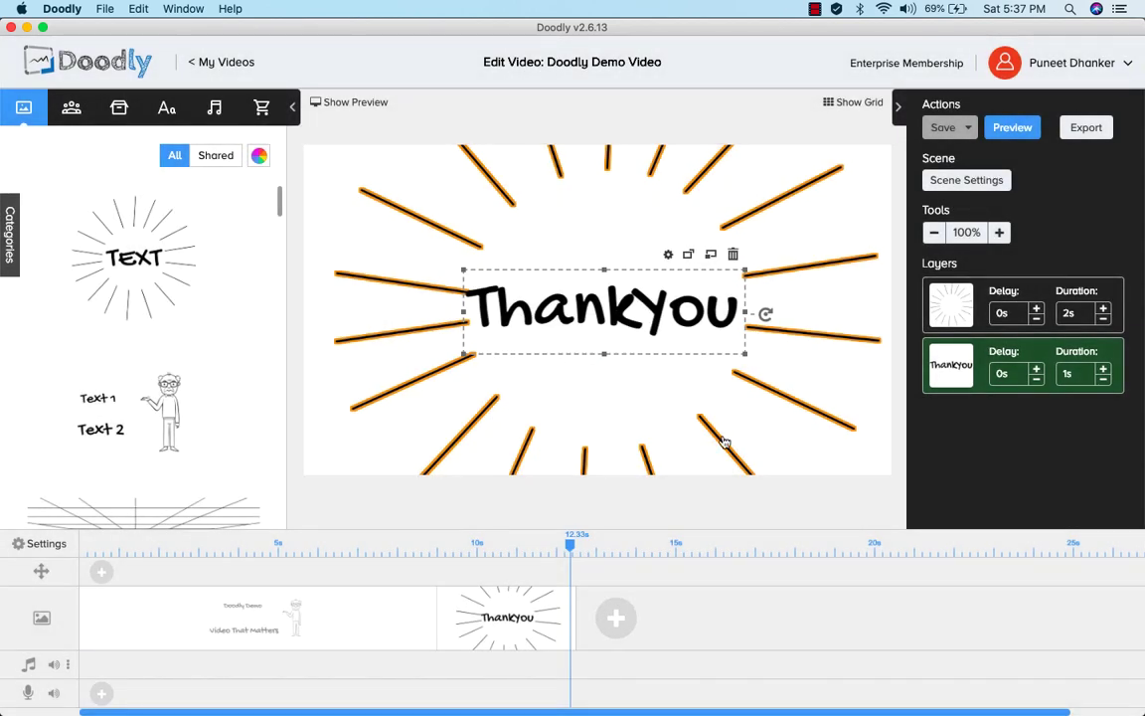
Step: Create a new video named "Doodly Demo Video" from the free Product Promo - Female template
left_click(210, 66)
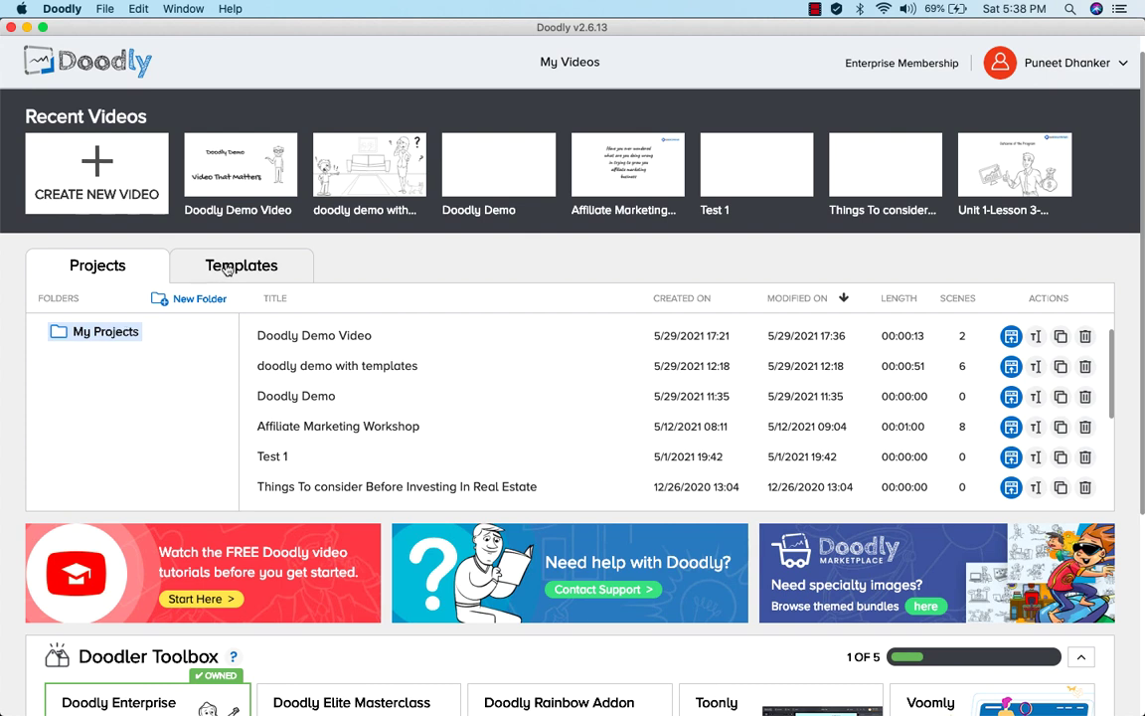
left_click(227, 272)
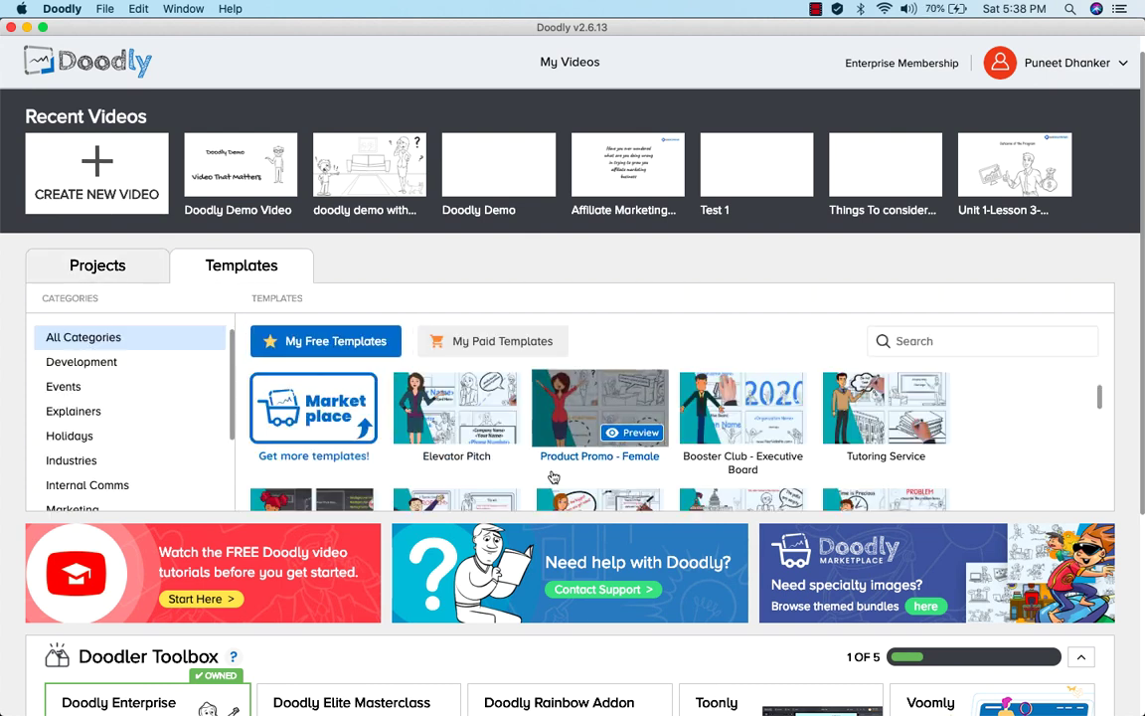
mouse_move(606, 405)
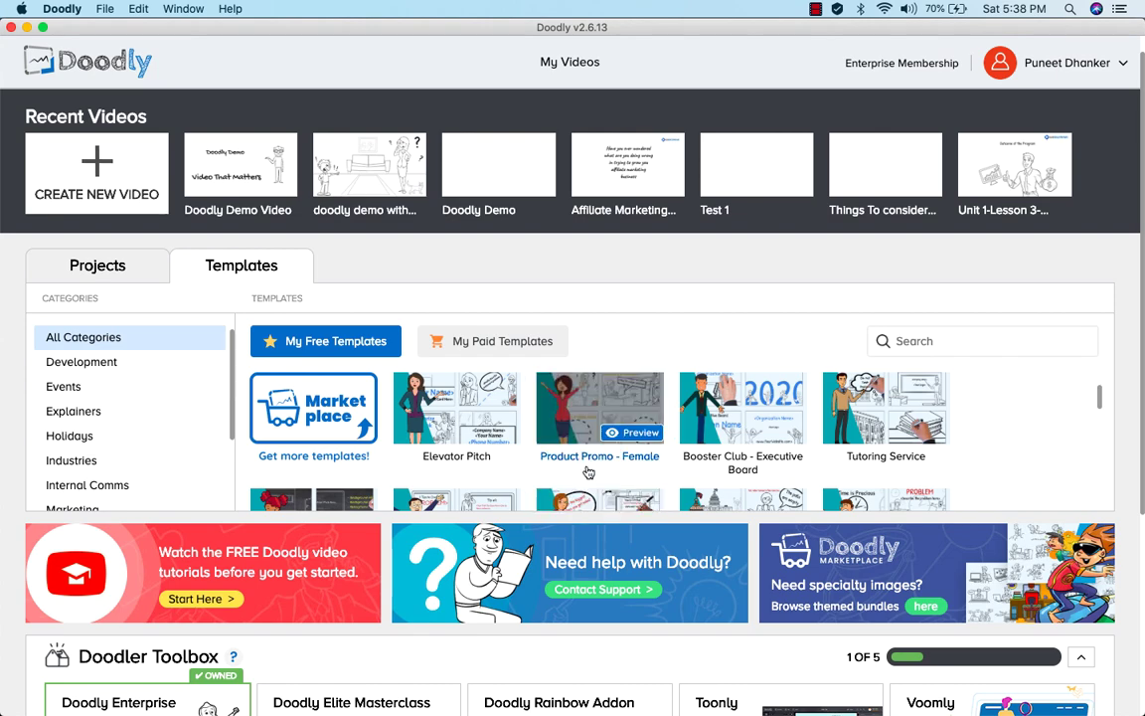
left_click(606, 405)
type("D")
key("BackSpace")
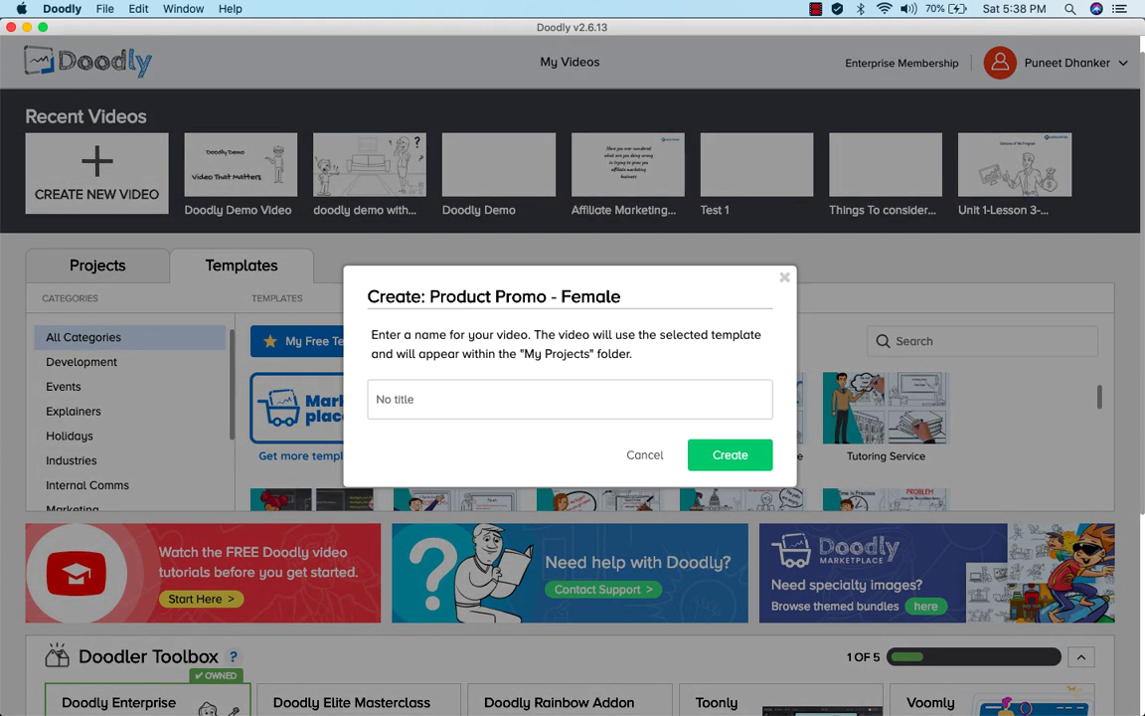
type("Doodly Demo Video")
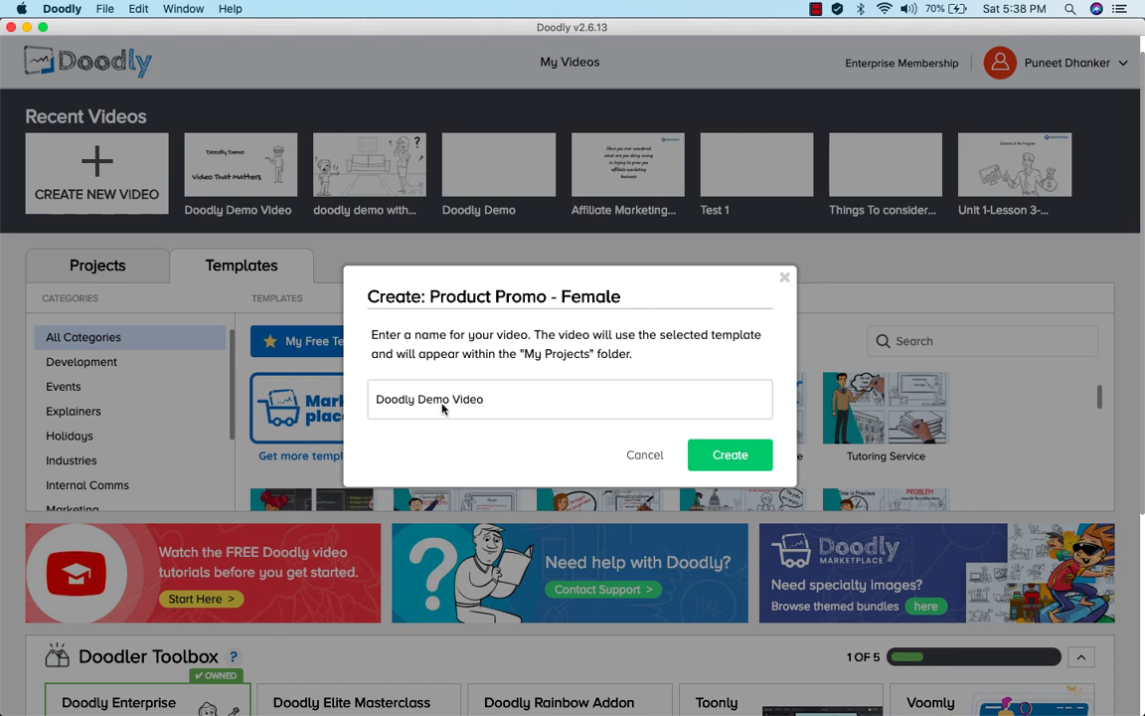
left_click(754, 453)
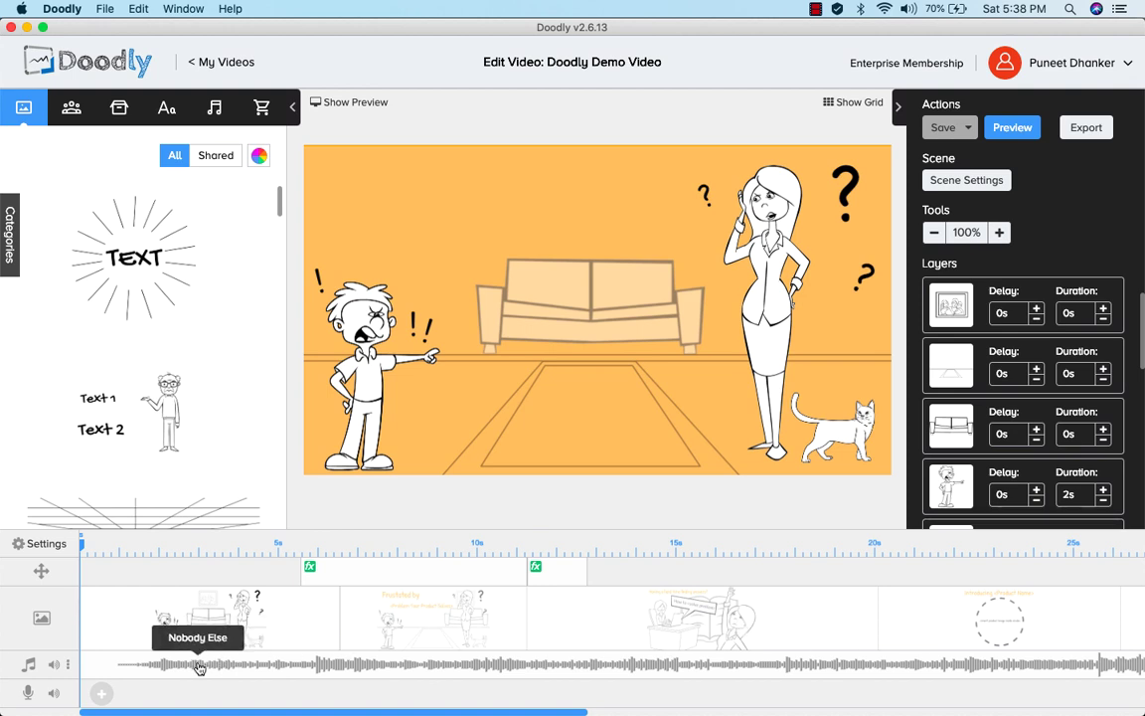
Step: Check the volume controls of the music and voiceover tracks, and preview the Product Promo template video
left_click(57, 669)
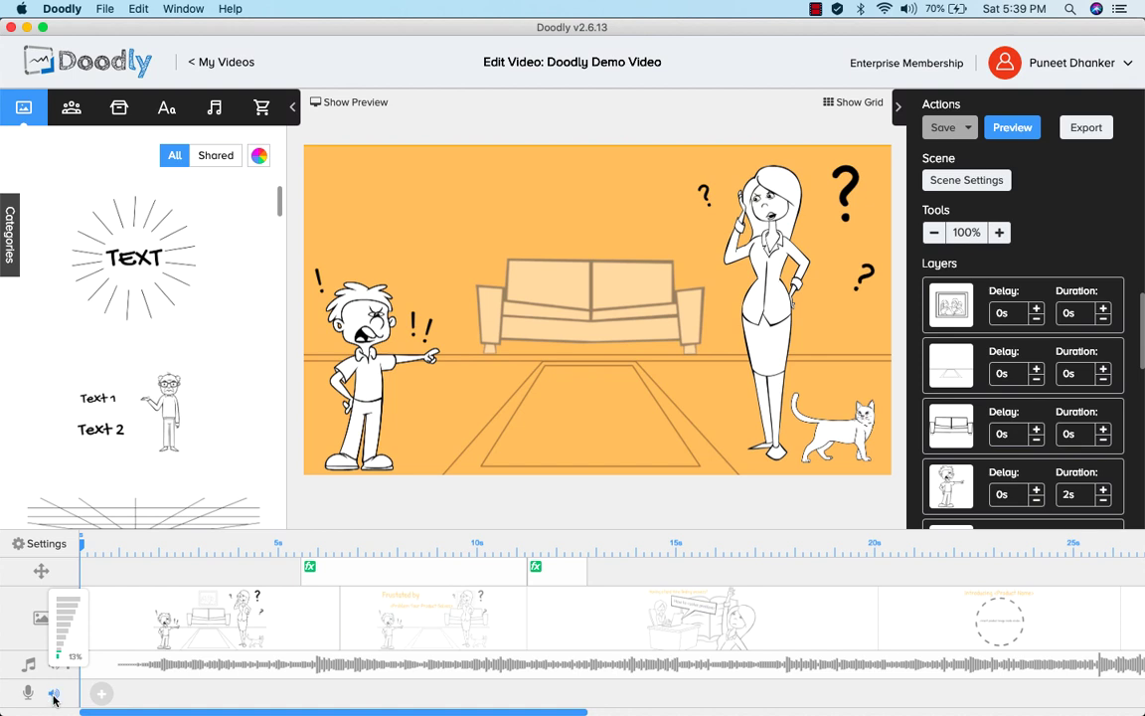
left_click(54, 701)
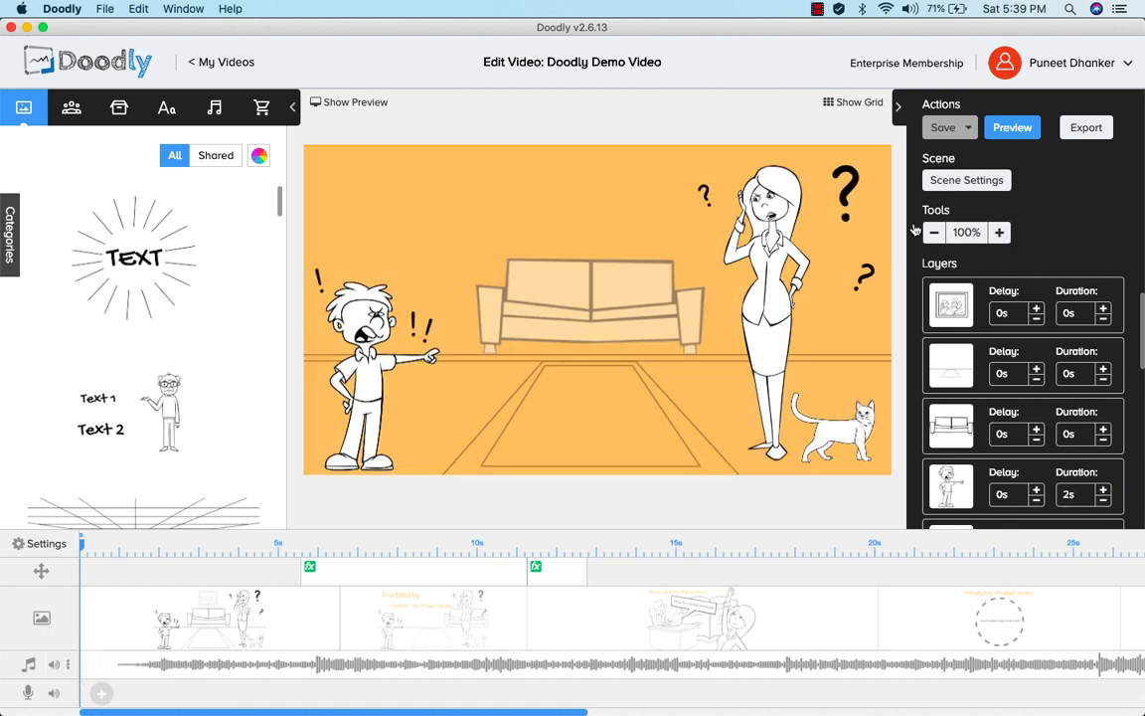
left_click(1012, 131)
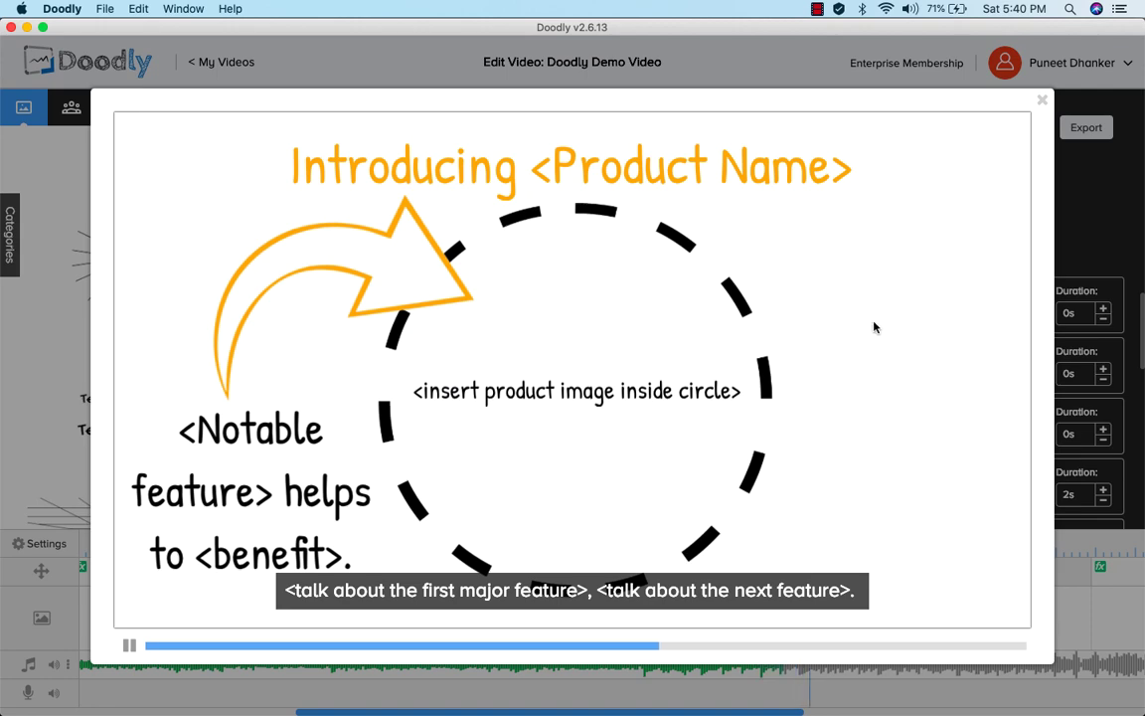
left_click(1042, 104)
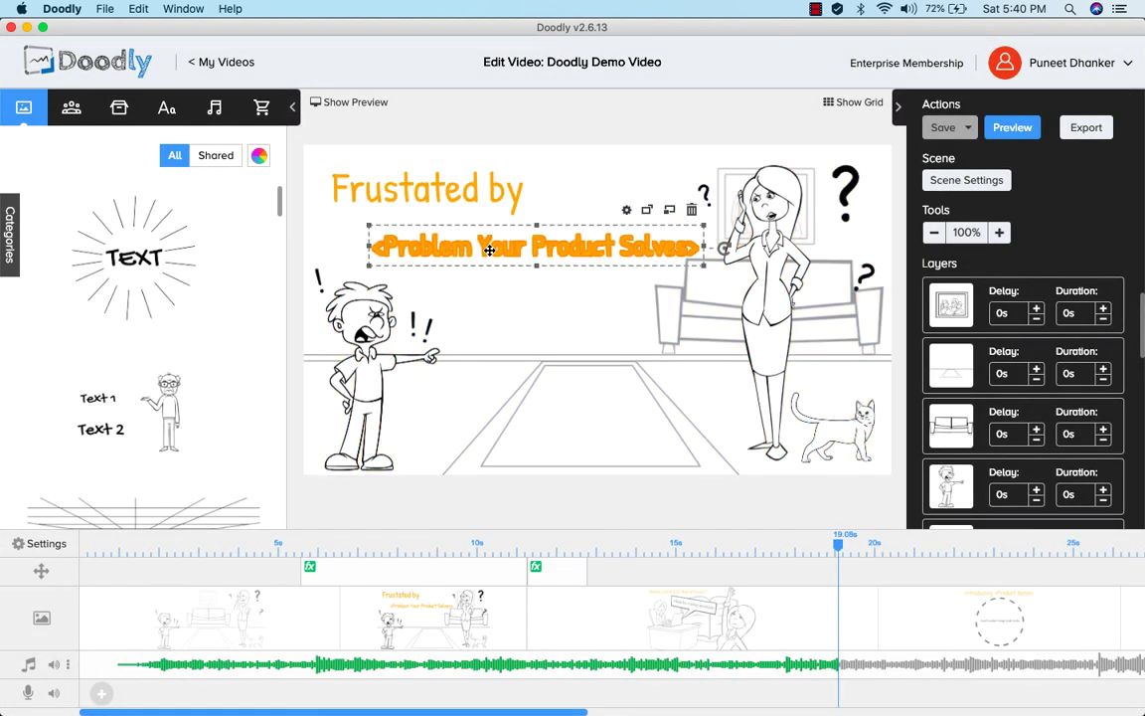
Step: Replace the "<Problem Your Product Solves>" text with "Are you facing problems in creating videos", shrink it and position it under "Frustated by", clear of the woman
double_click(490, 249)
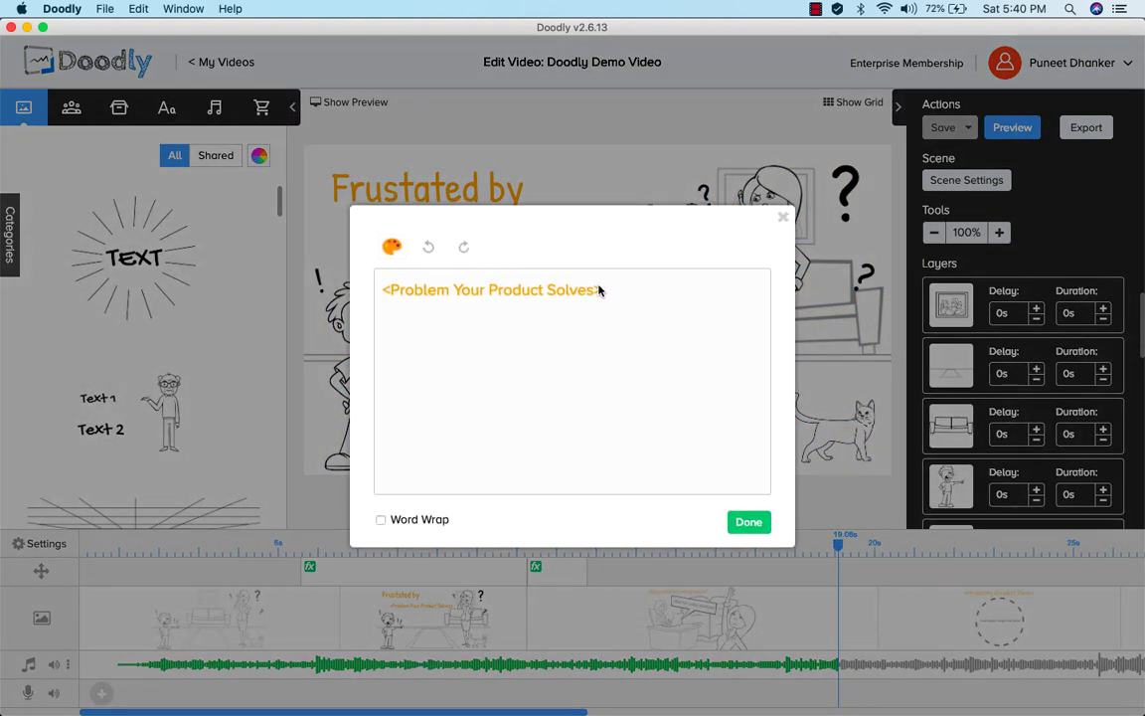
left_click_drag(599, 289, 383, 290)
key("BackSpace")
type("Are ")
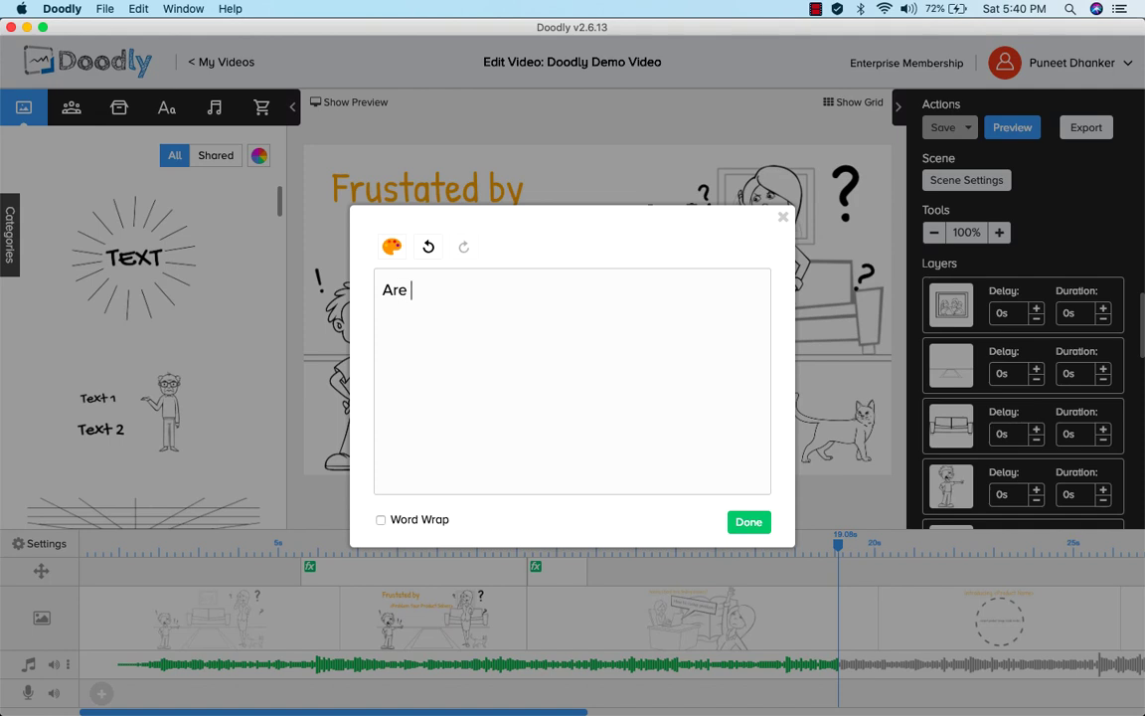
type("you facing pr")
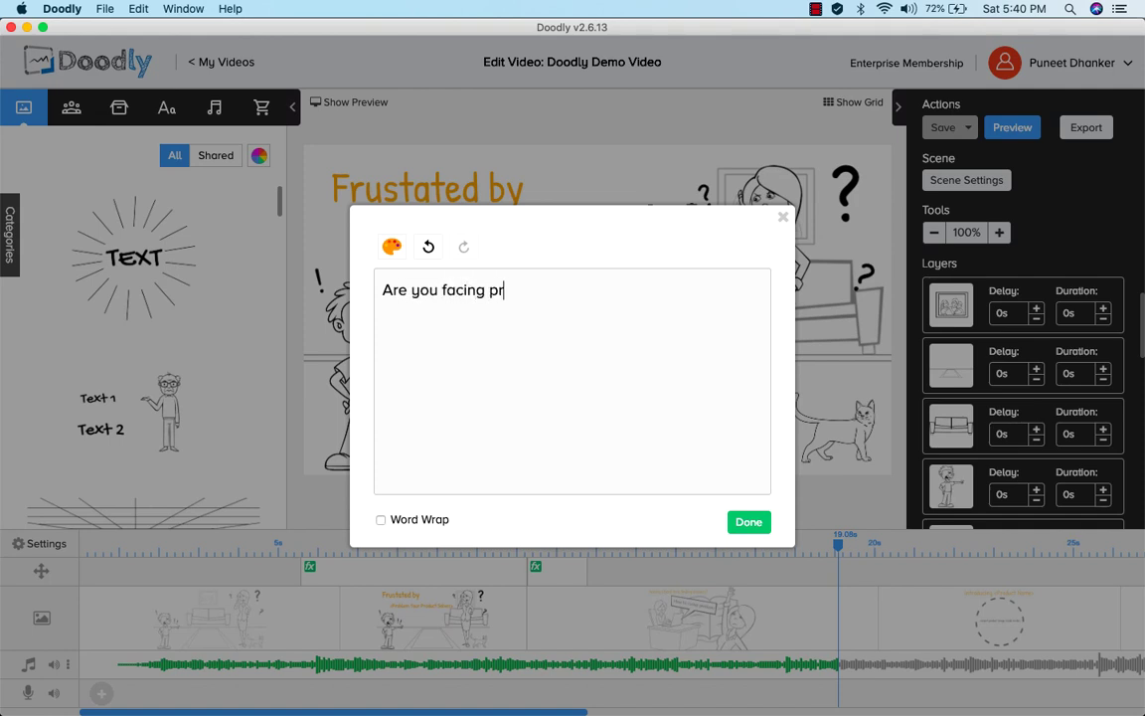
type("oblems in creating videos")
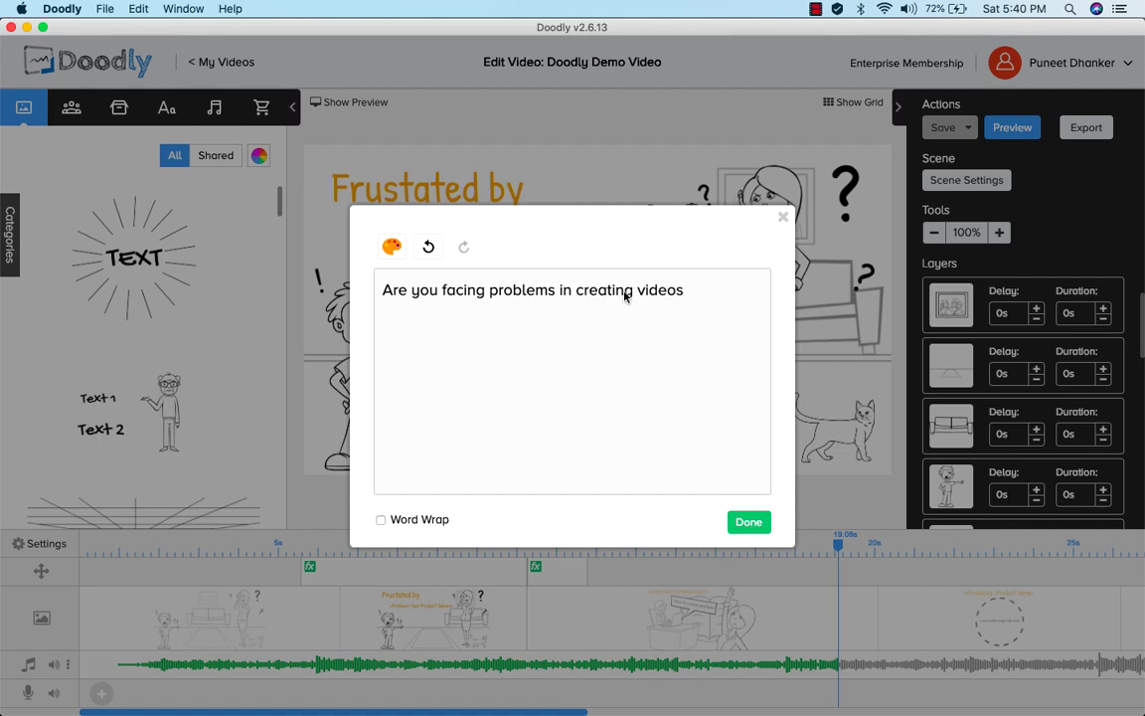
left_click(748, 527)
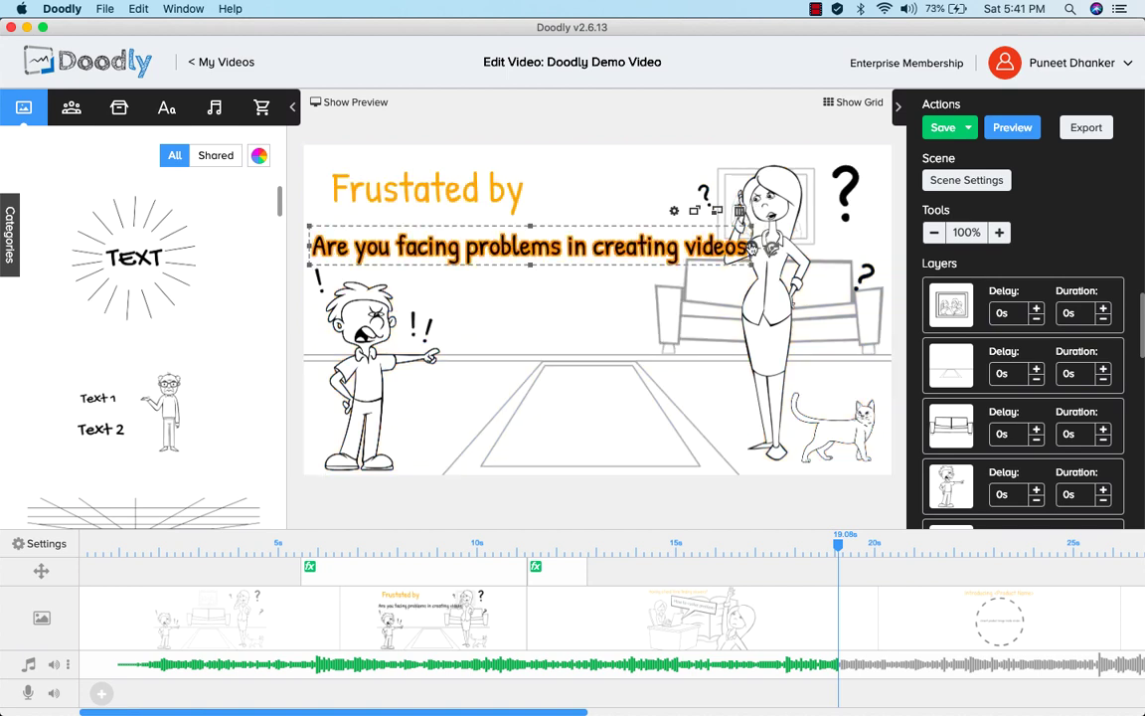
left_click_drag(753, 246, 646, 250)
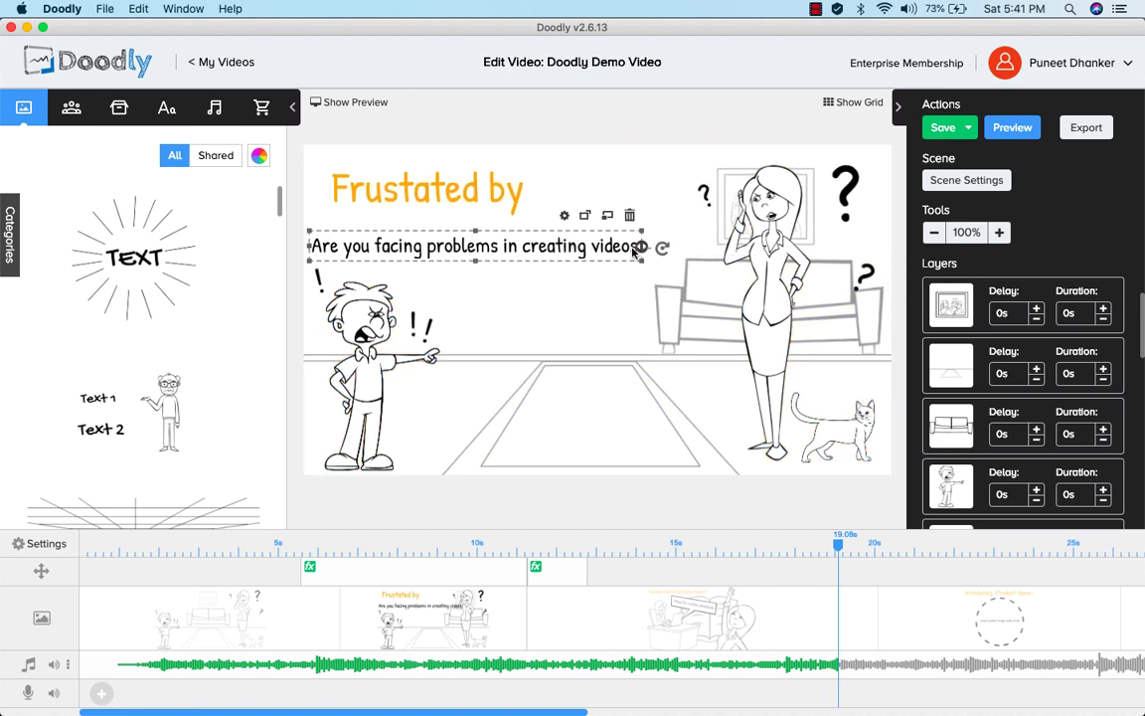
left_click_drag(522, 253, 545, 252)
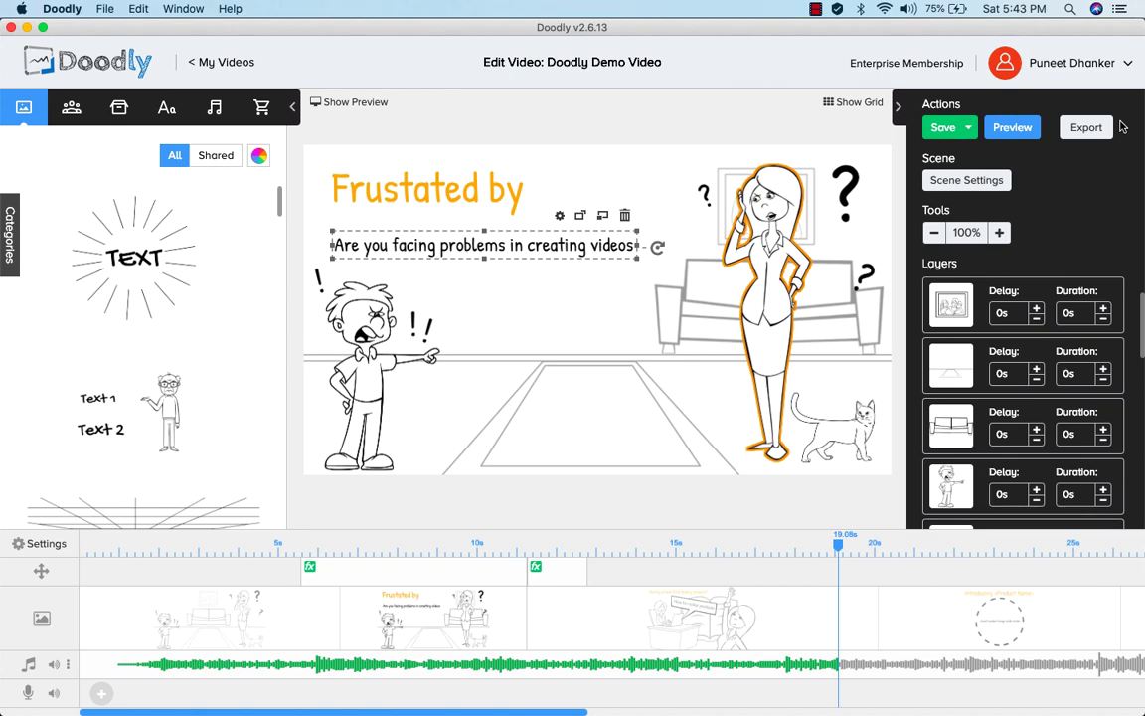
Step: Switch to Chrome to view the Doodly pricing page
key("super+Tab")
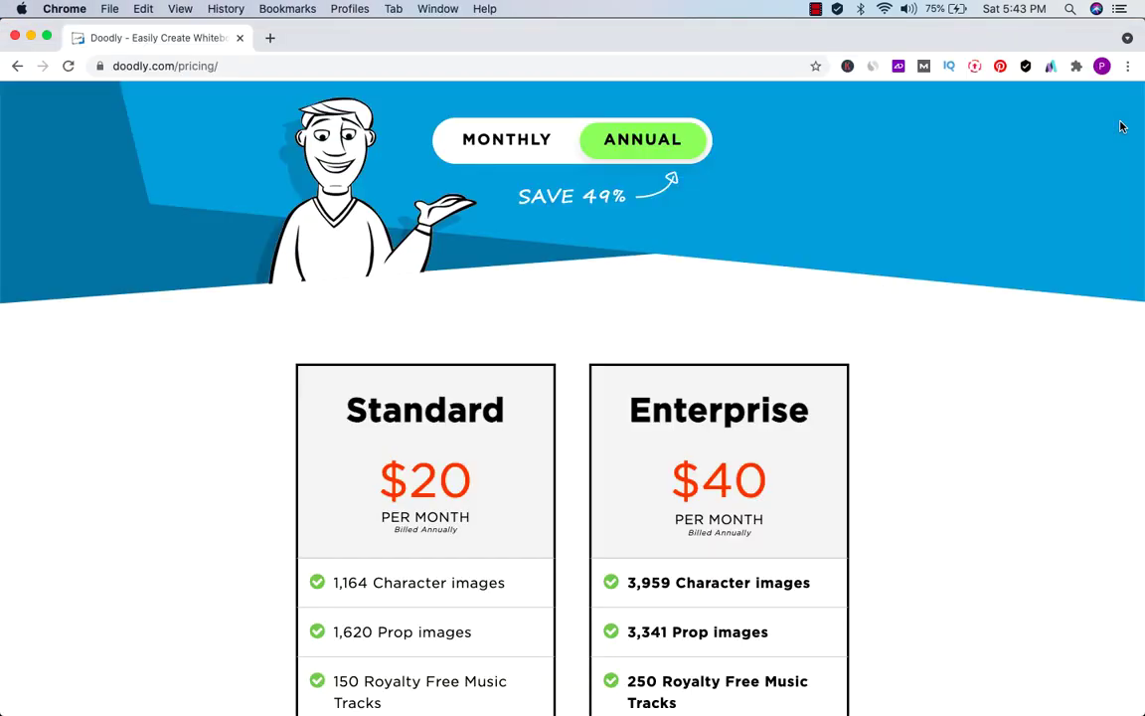